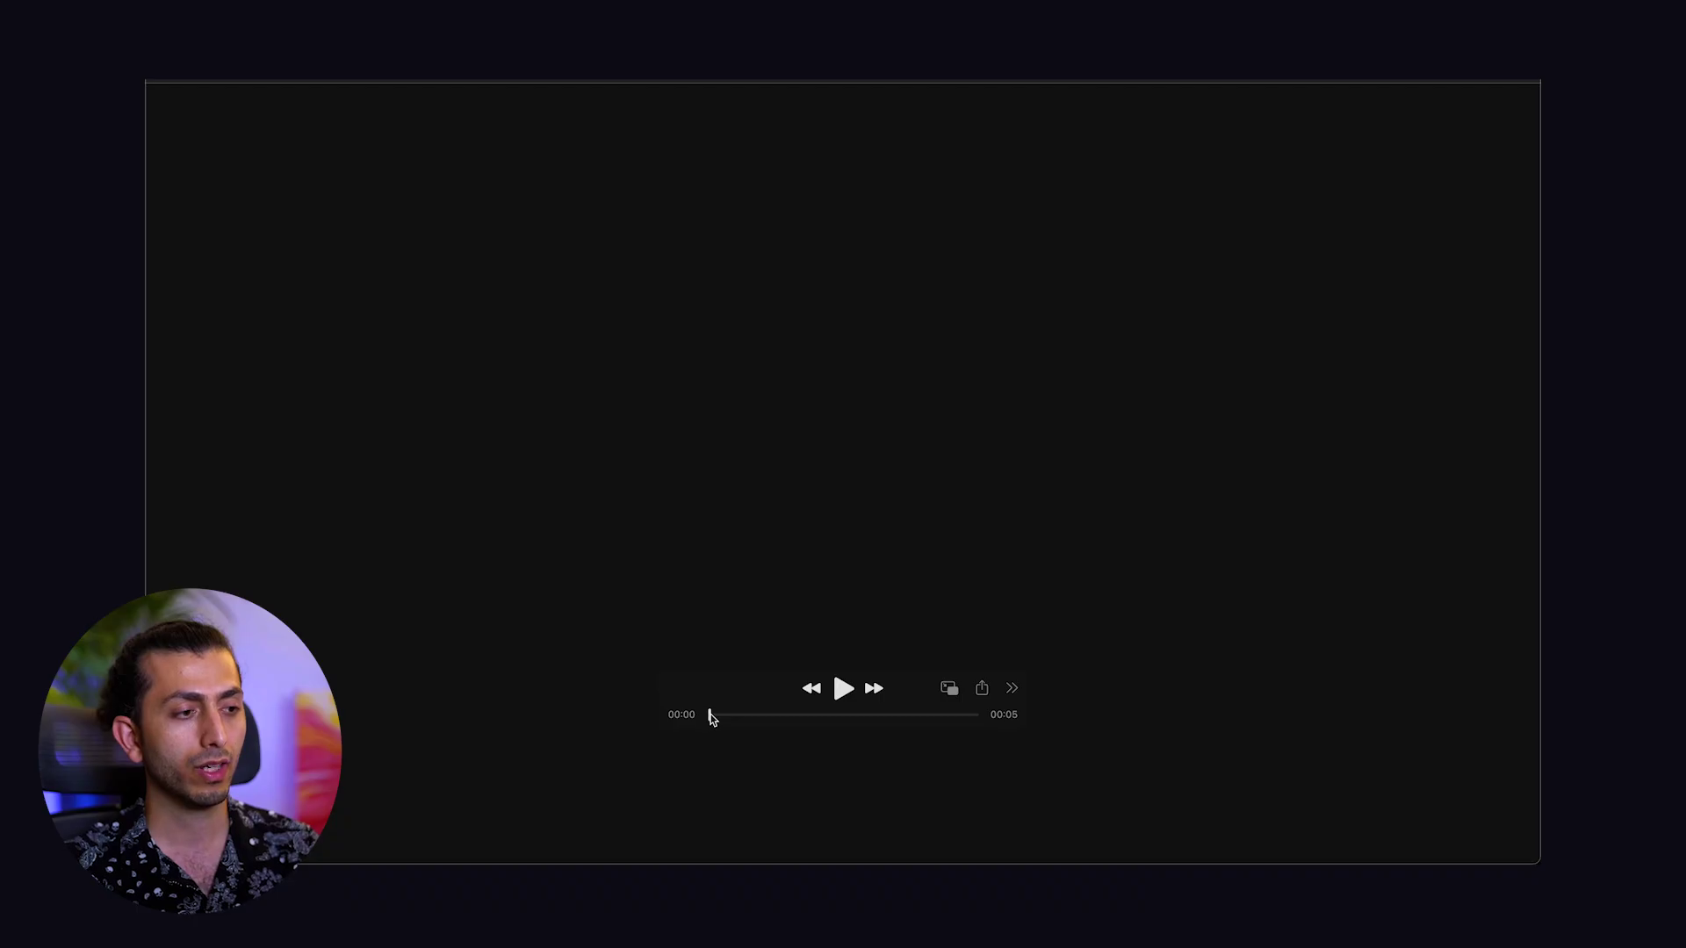
Scrub through the five-second intro video to examine how the logo and background image are revealed.
{"action": "left_click_drag", "start_coordinate": [712, 719], "coordinate": [755, 718]}
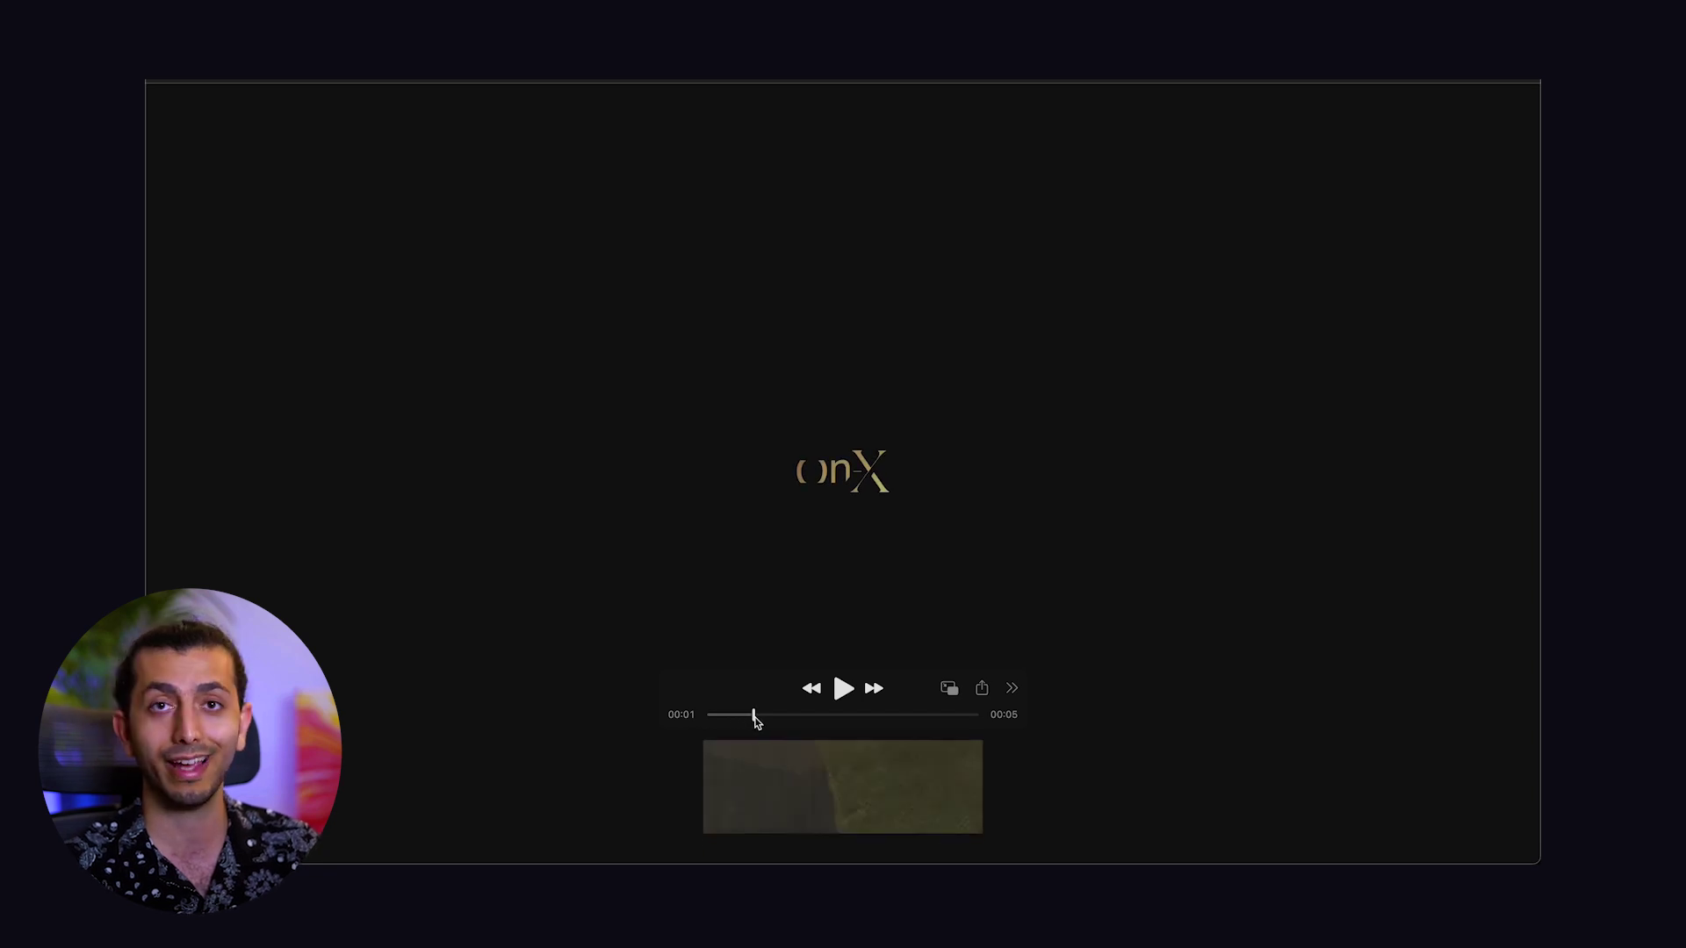
{"action": "mouse_move", "coordinate": [757, 721]}
{"action": "left_mouse_down"}
{"action": "mouse_move", "coordinate": [813, 716]}
{"action": "mouse_move", "coordinate": [742, 720]}
{"action": "mouse_move", "coordinate": [773, 720]}
{"action": "left_mouse_up"}
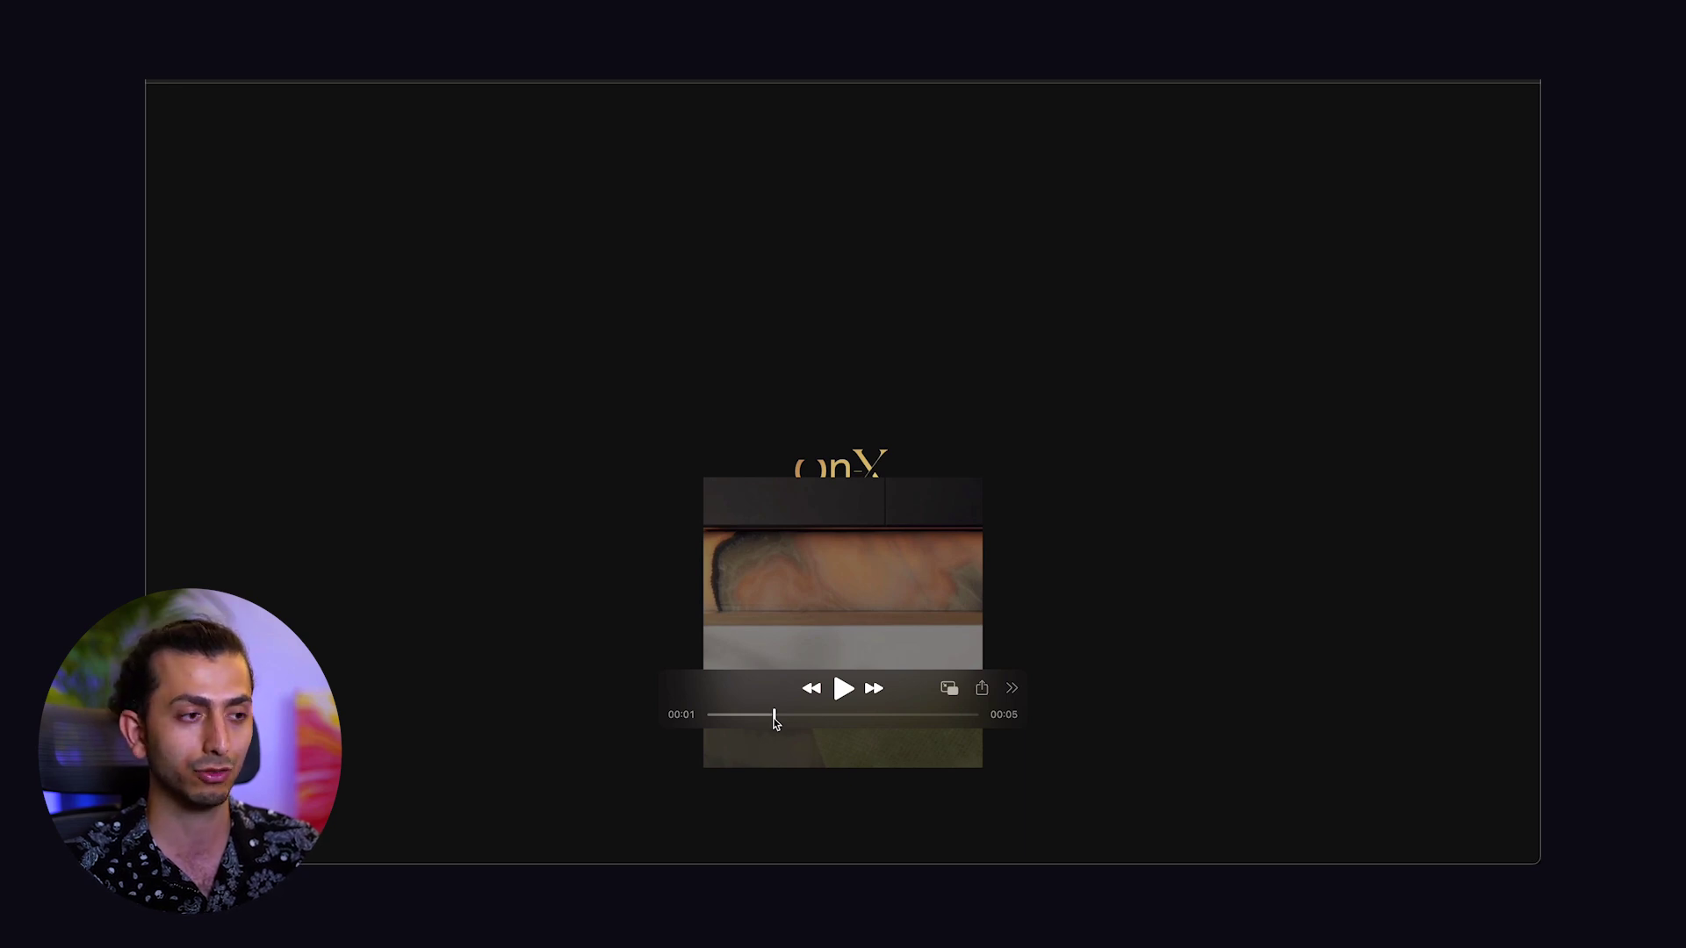
{"action": "left_click_drag", "start_coordinate": [775, 718], "coordinate": [816, 718]}
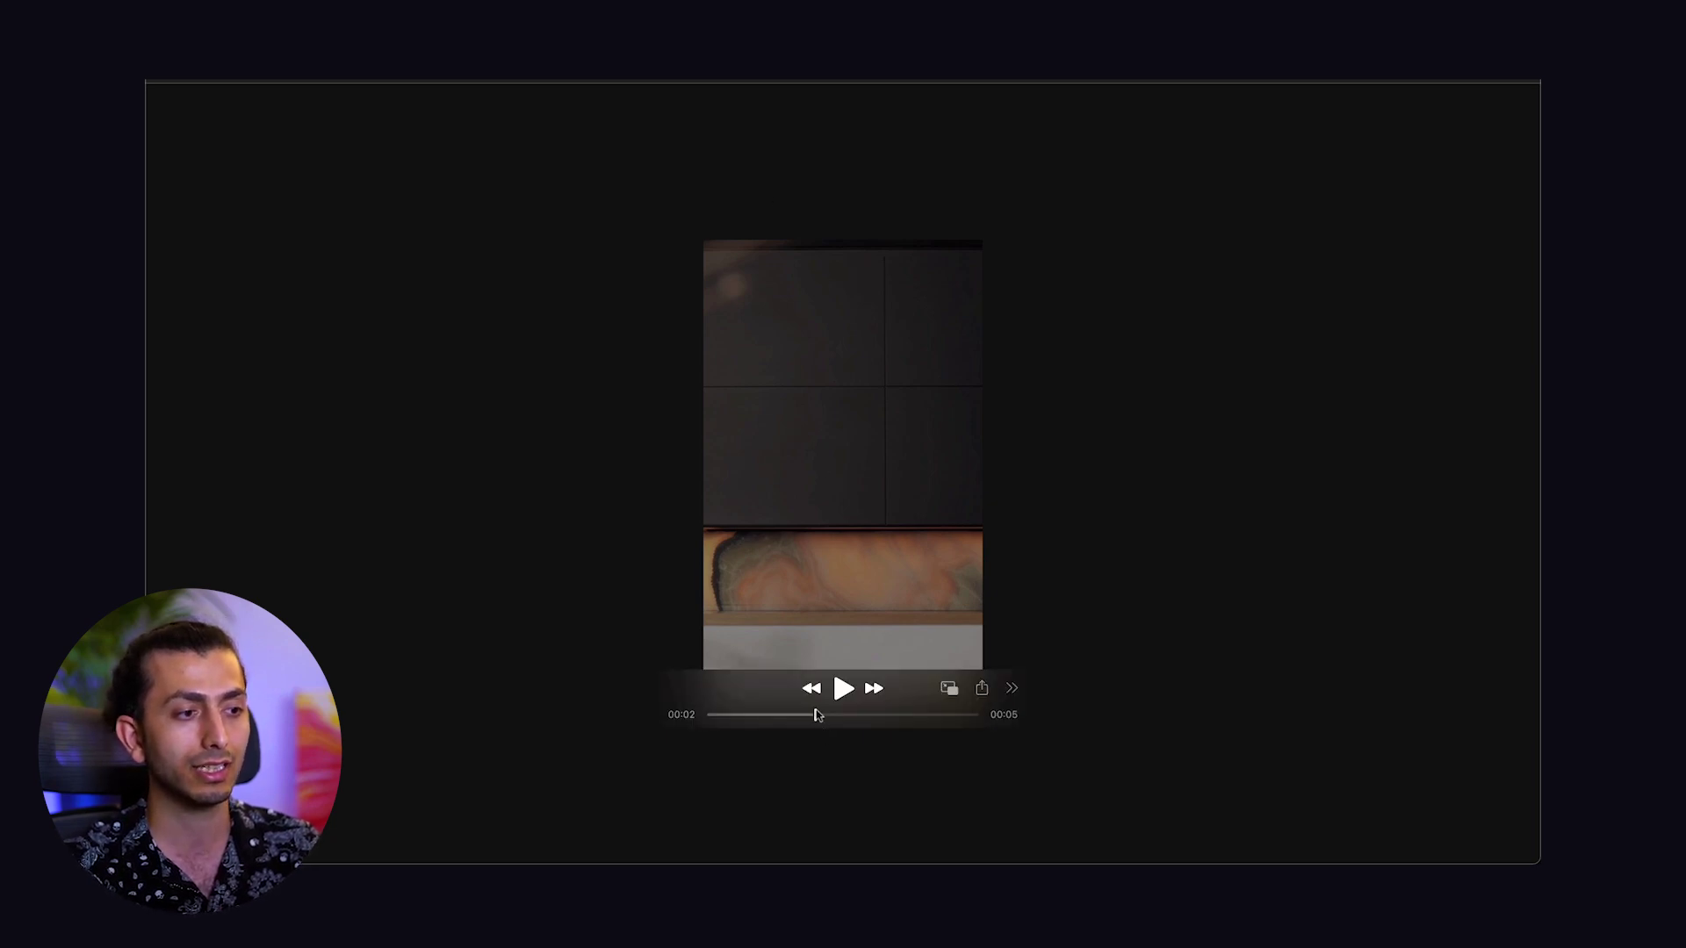
{"action": "left_click_drag", "start_coordinate": [816, 717], "coordinate": [955, 722]}
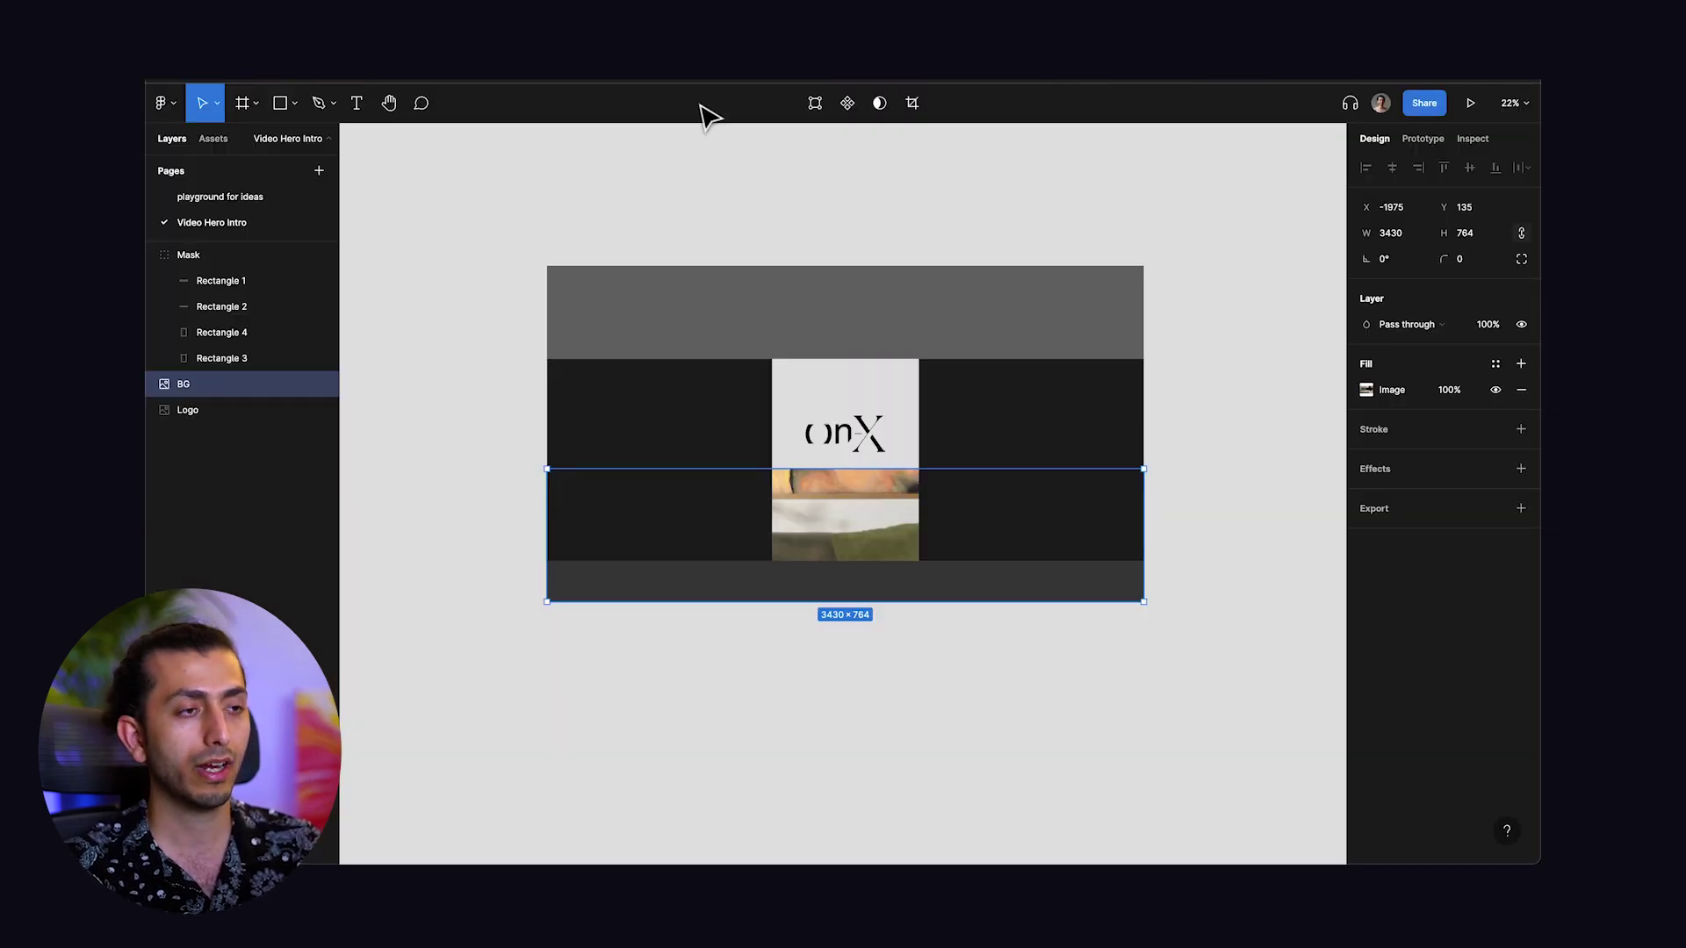
Extend the BG image upward over the logo until it measures 3430 × 1932.
{"action": "left_click", "coordinate": [857, 439]}
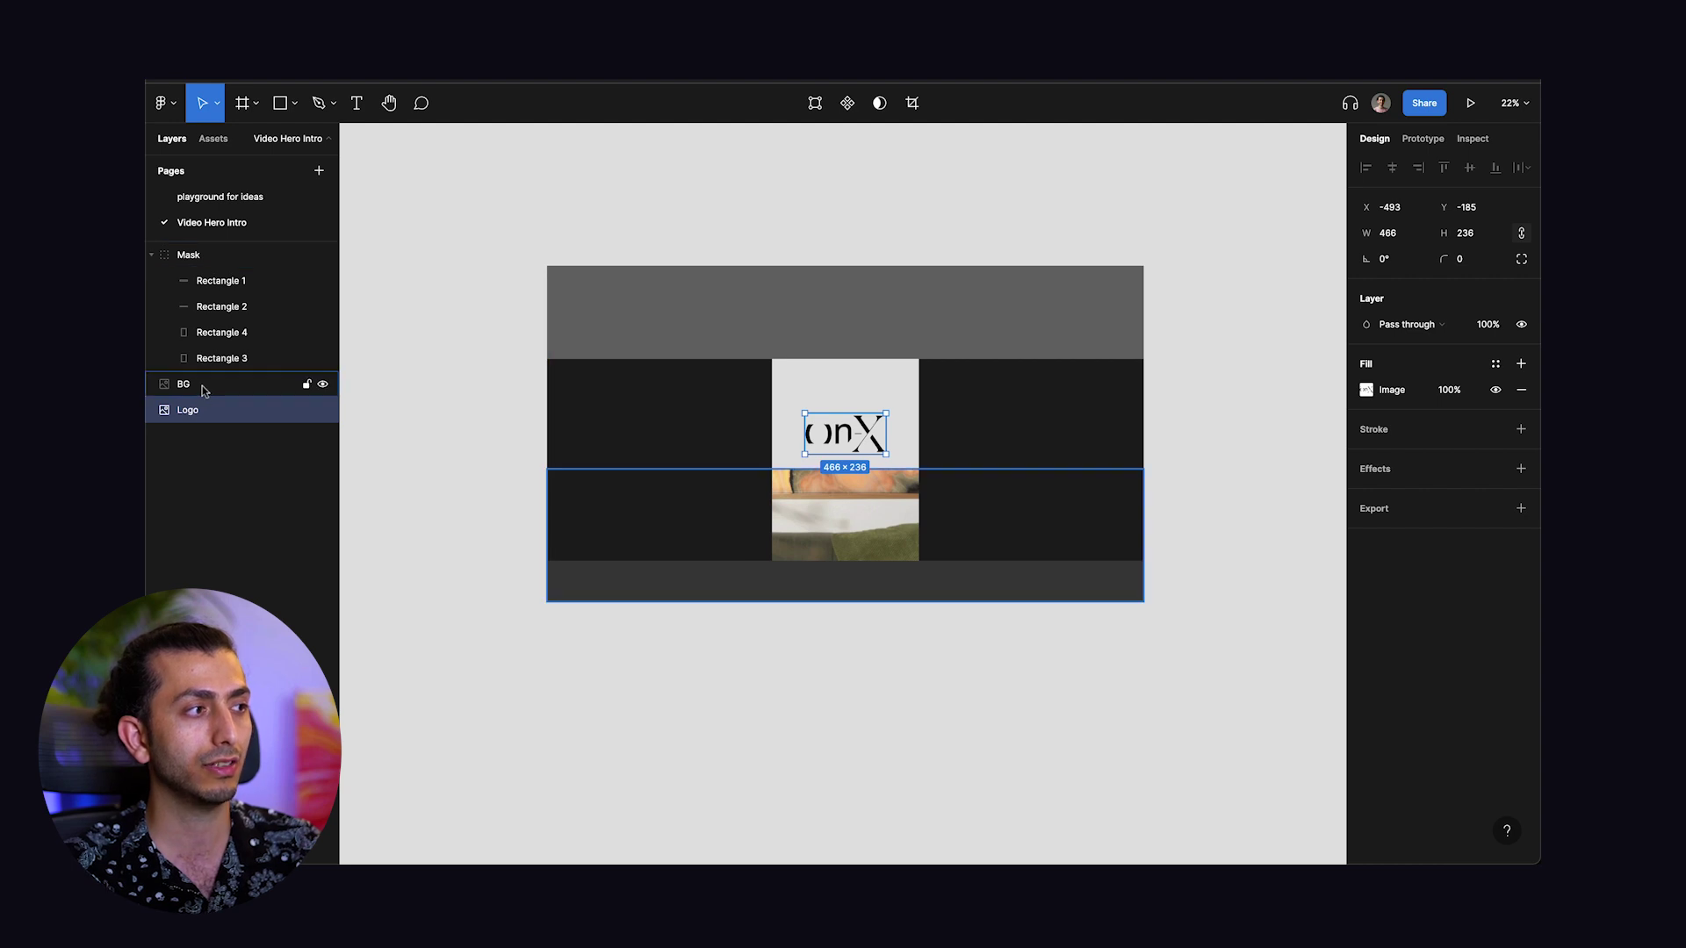
{"action": "left_click", "coordinate": [910, 496]}
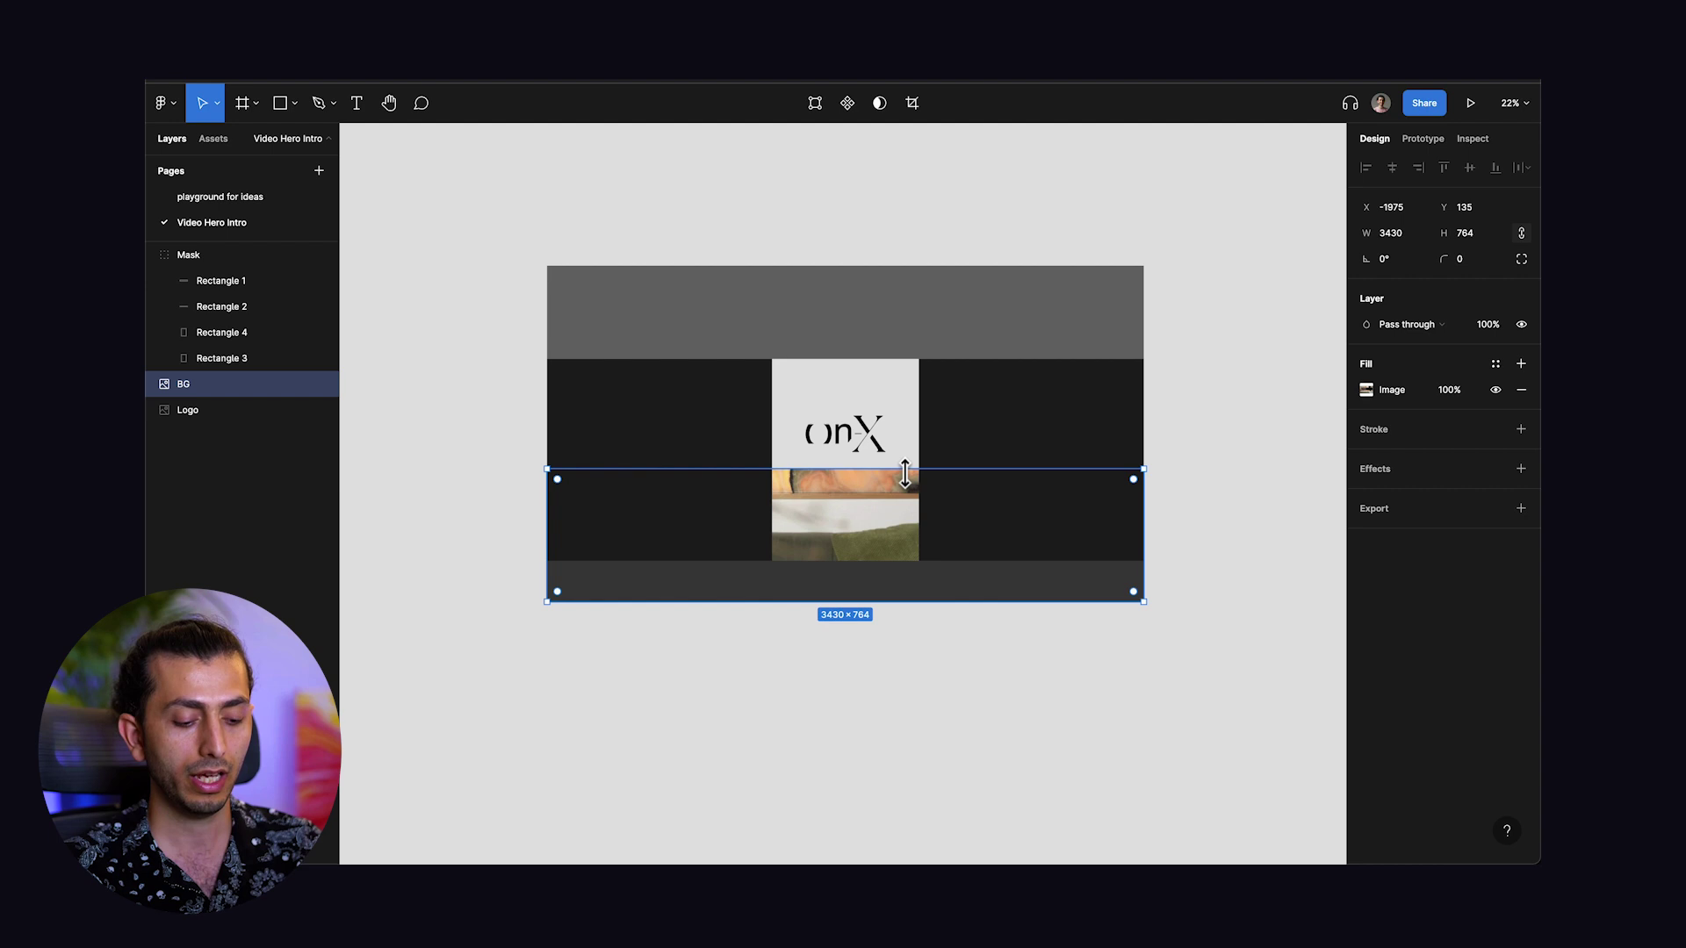
{"action": "left_click_drag", "start_coordinate": [904, 469], "coordinate": [910, 400]}
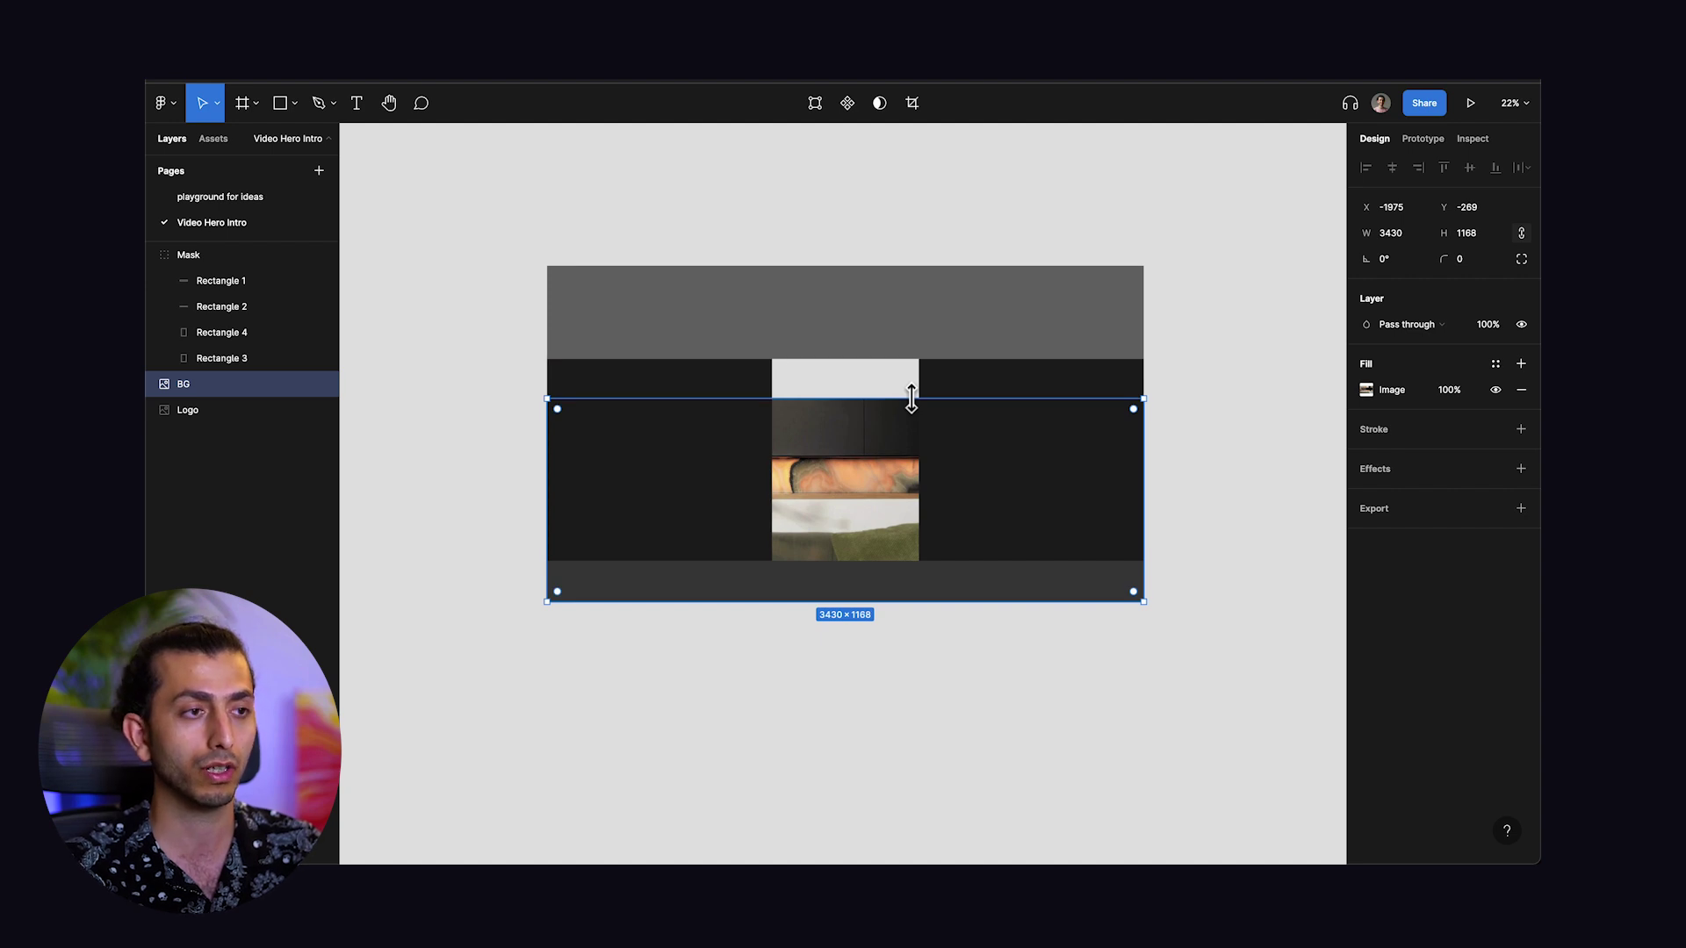
{"action": "left_click_drag", "start_coordinate": [912, 397], "coordinate": [917, 270]}
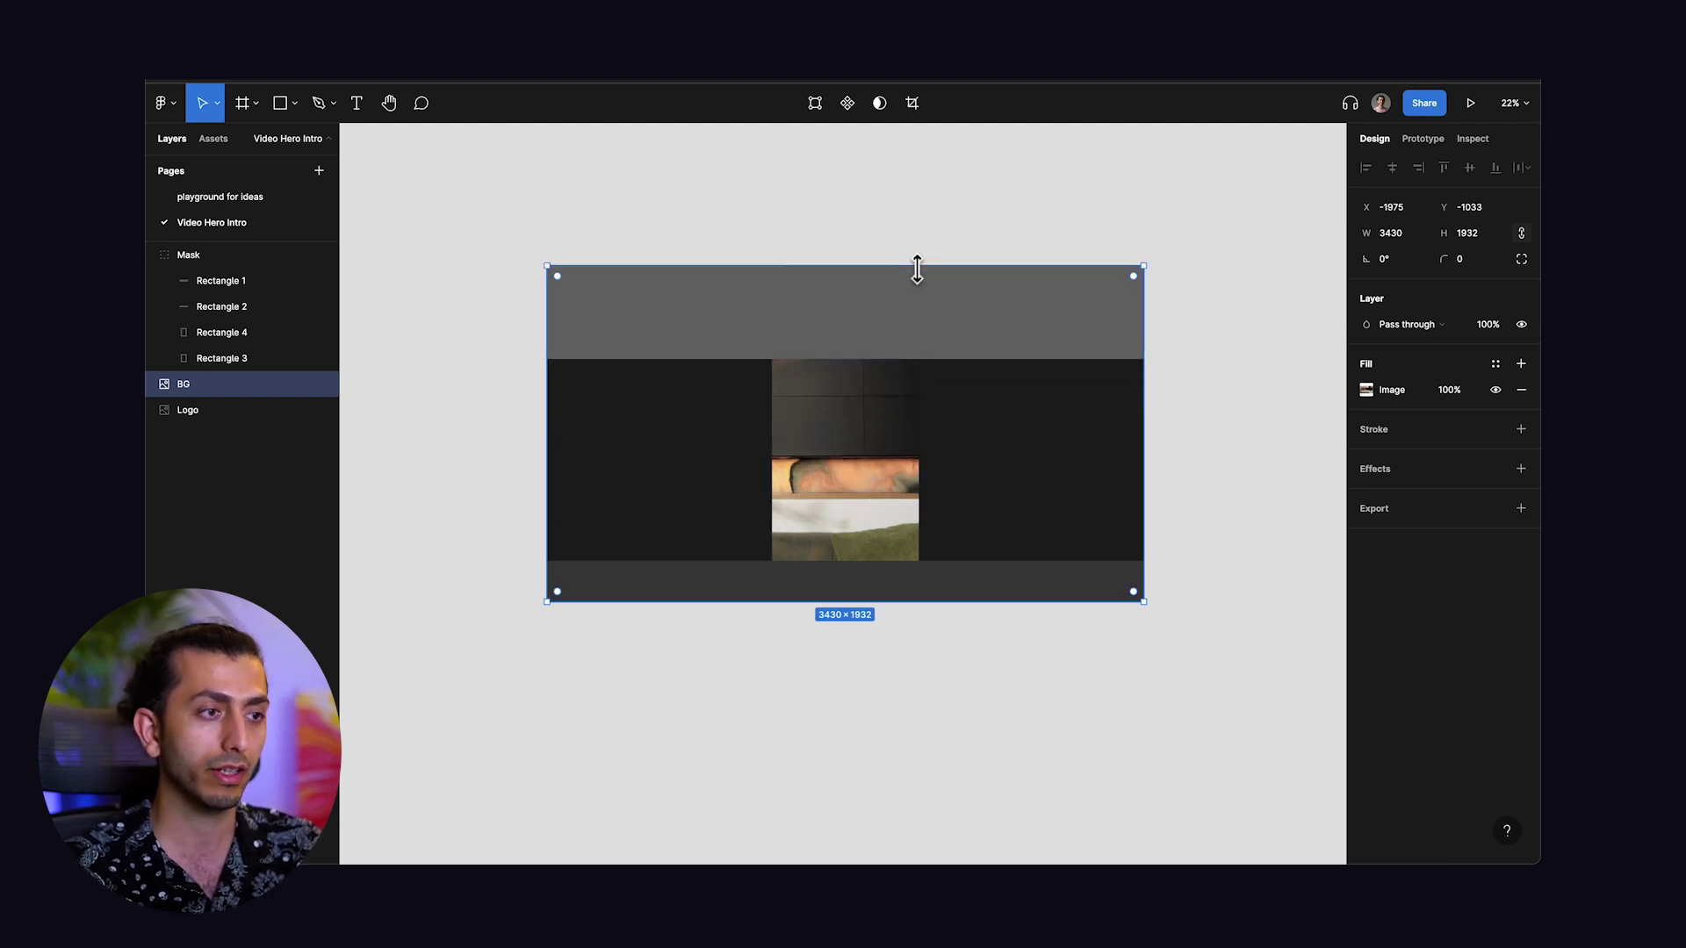
{"action": "left_click_drag", "start_coordinate": [916, 269], "coordinate": [917, 267]}
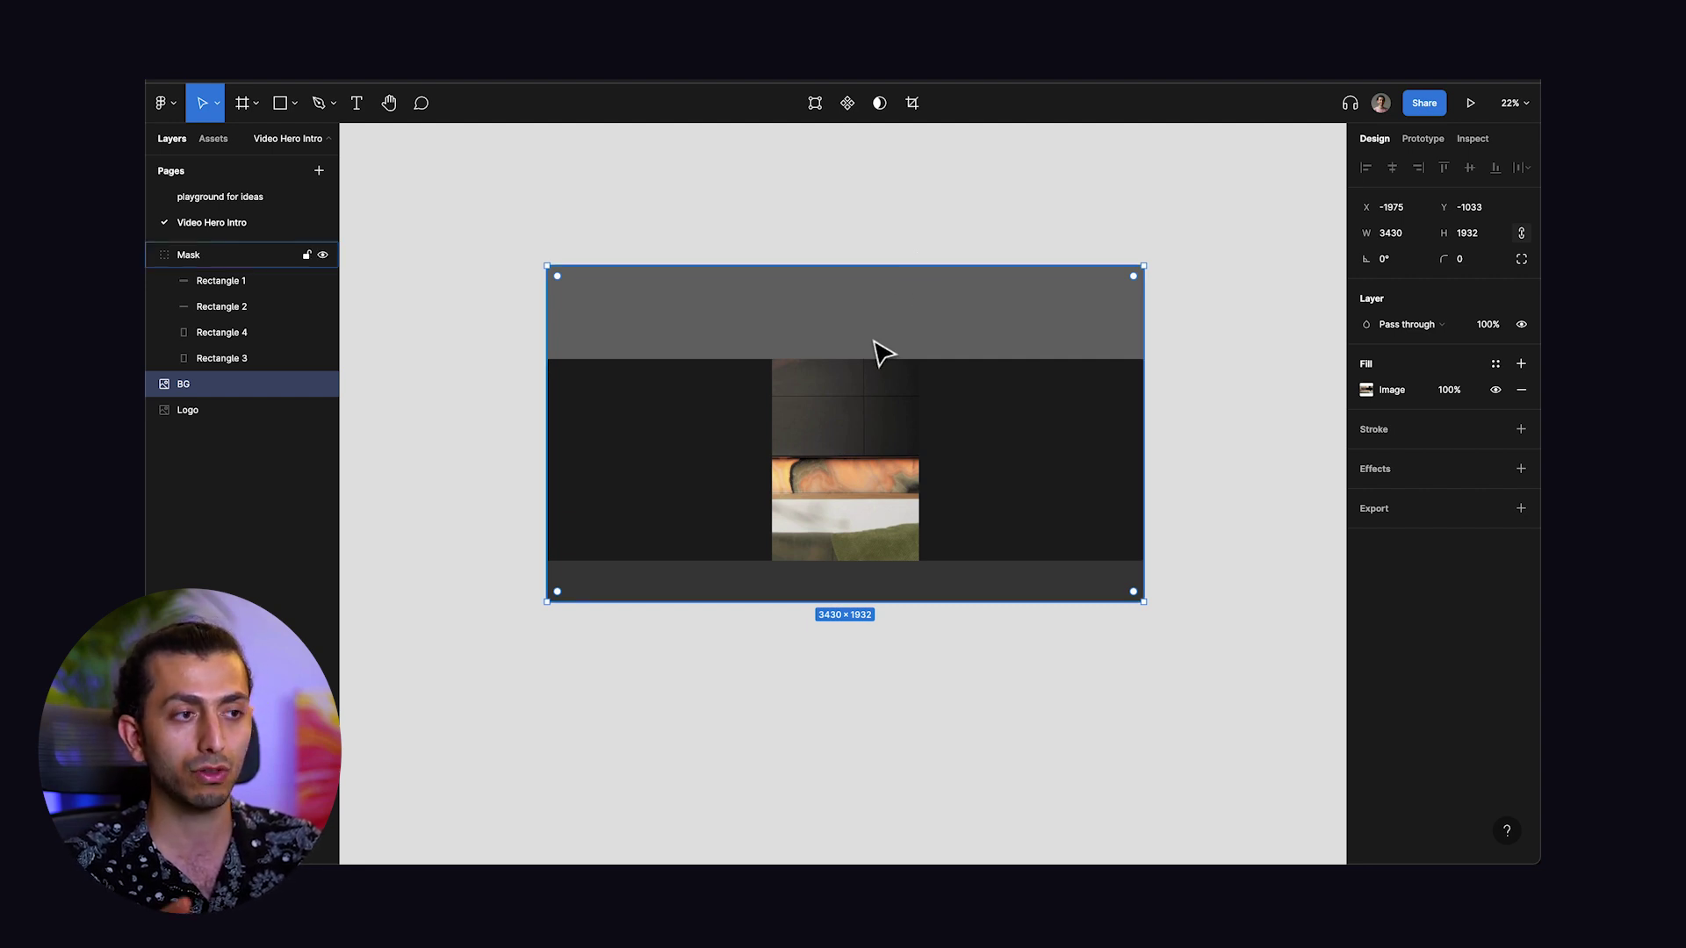
Examine the Mask group and the side and lower rectangles that frame the background image.
{"action": "double_click", "coordinate": [881, 351]}
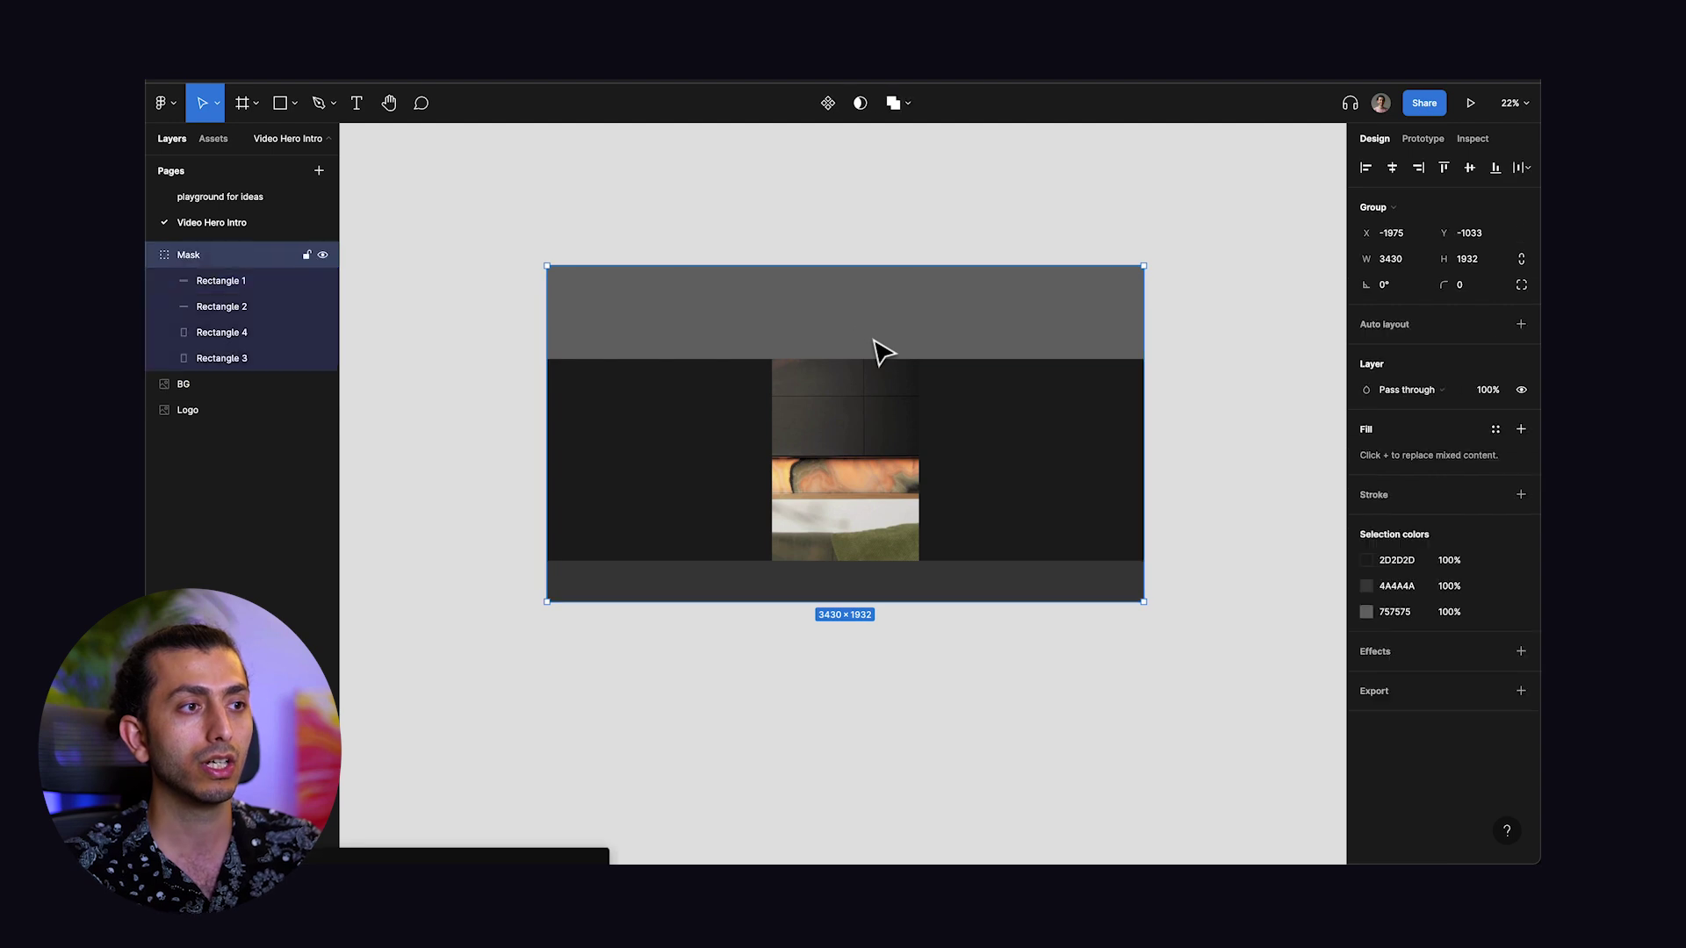
{"action": "left_click", "coordinate": [1083, 482]}
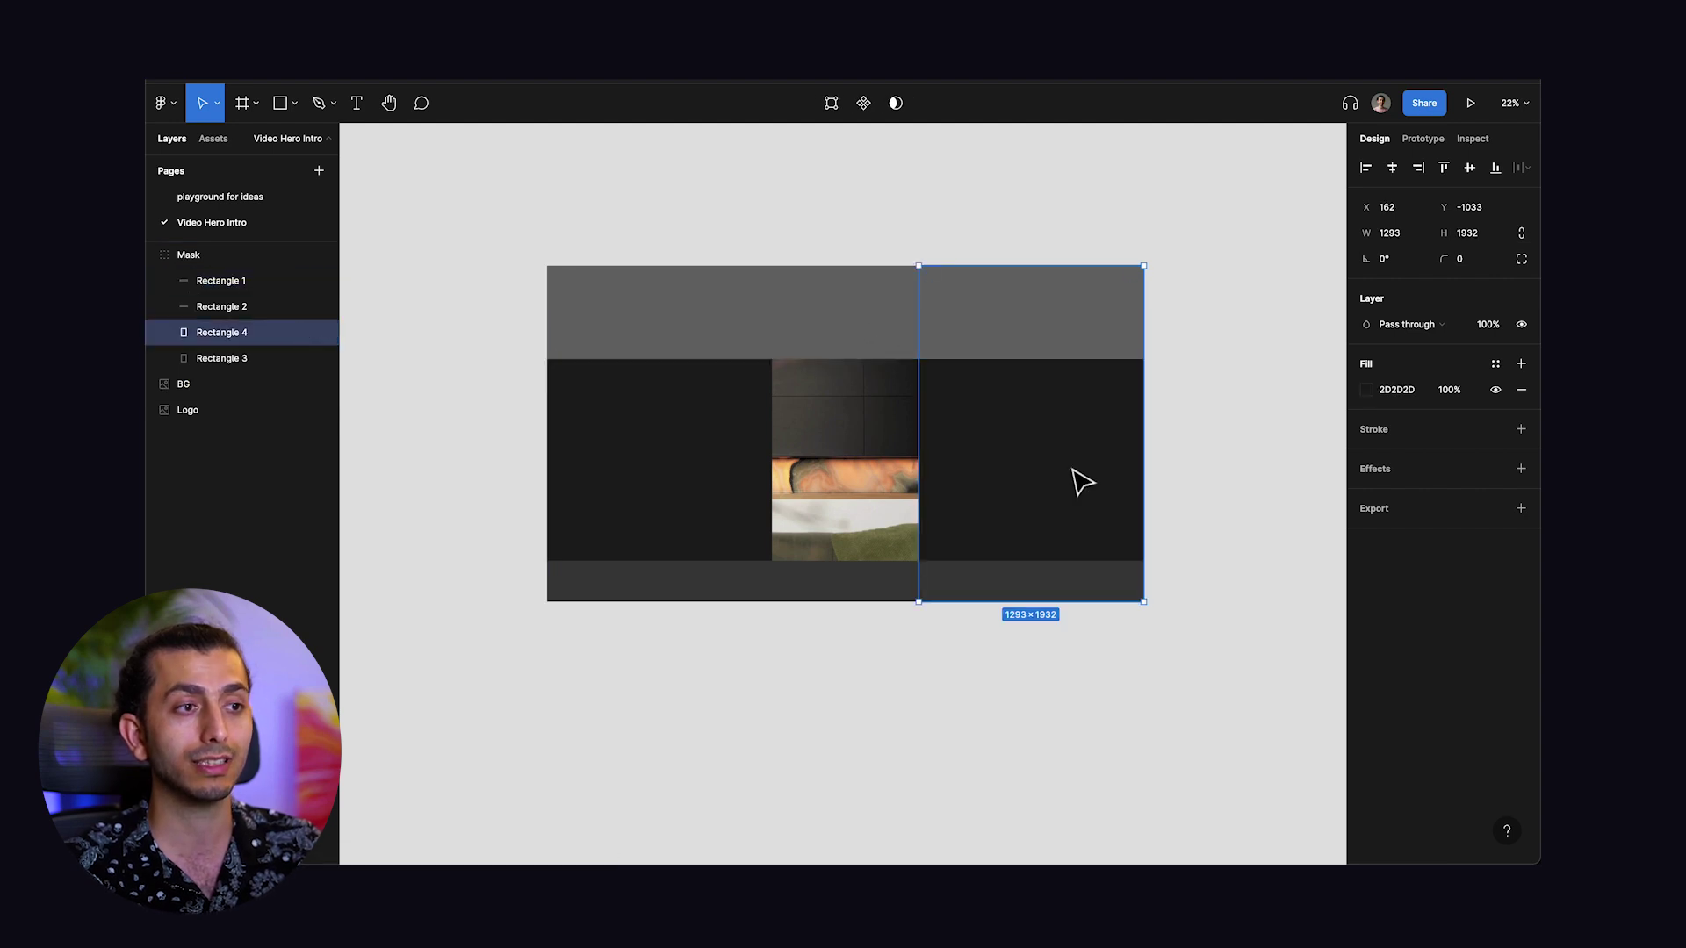
{"action": "left_click", "coordinate": [645, 487]}
{"action": "left_click", "coordinate": [848, 581]}
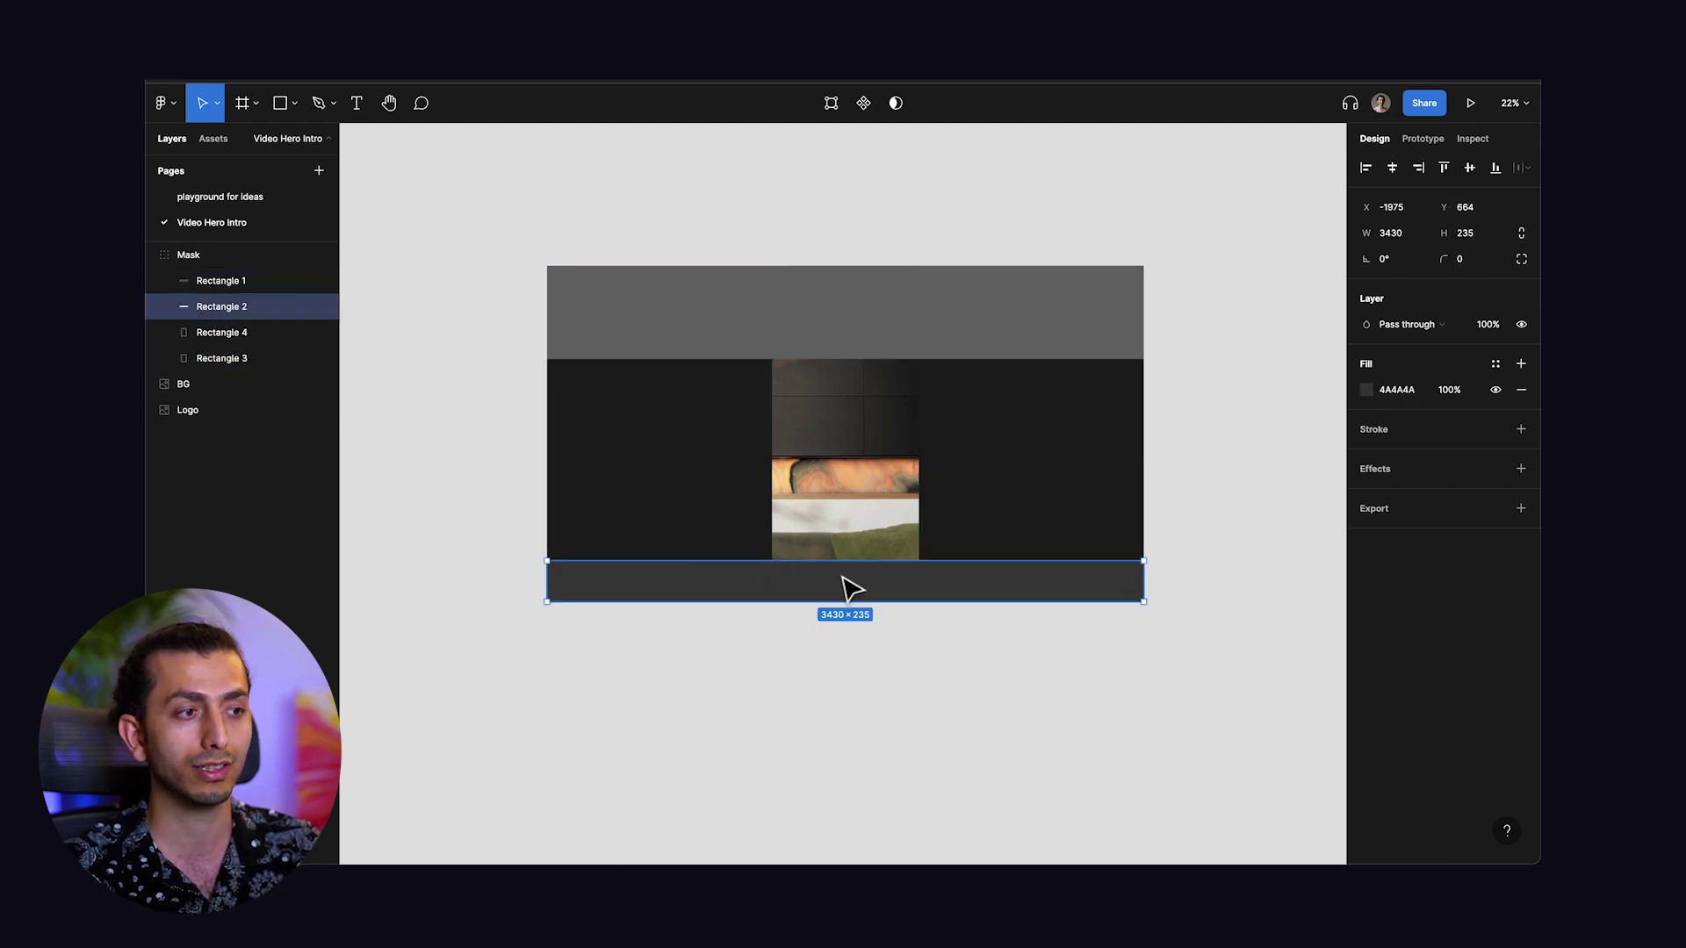
{"action": "left_click", "coordinate": [1057, 455]}
{"action": "left_click", "coordinate": [673, 422]}
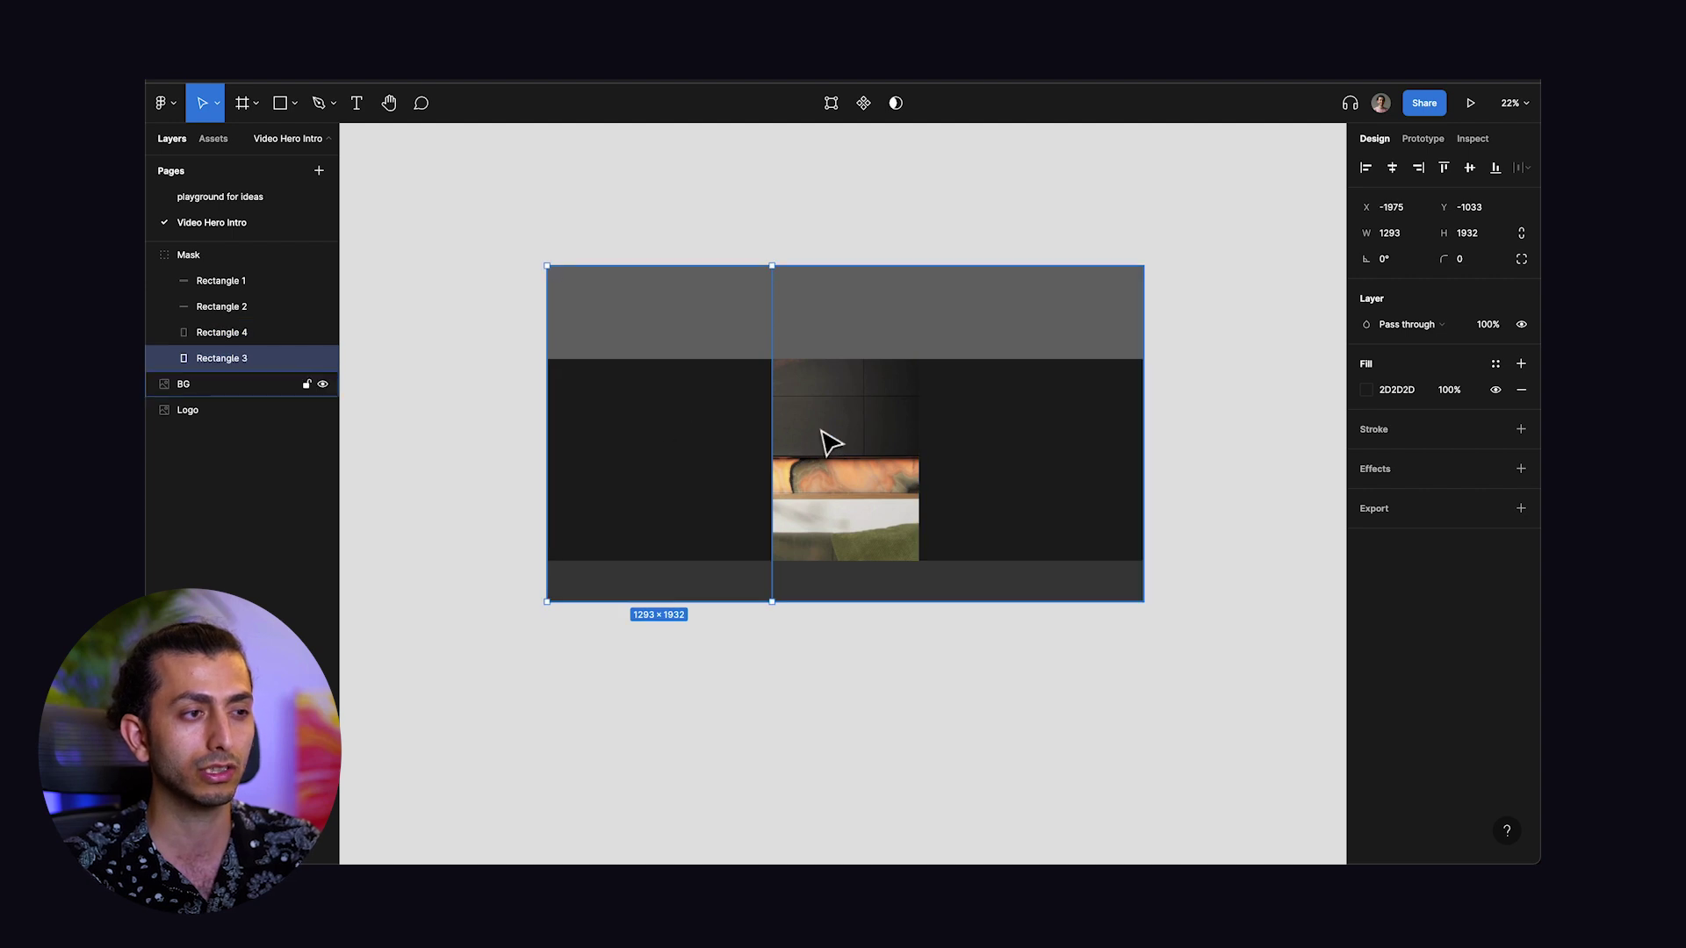
Resize the mask's upper rectangle to a height of about 699 and its lower rectangle to about 328.
{"action": "left_click", "coordinate": [869, 344]}
{"action": "left_click_drag", "start_coordinate": [863, 360], "coordinate": [871, 560]}
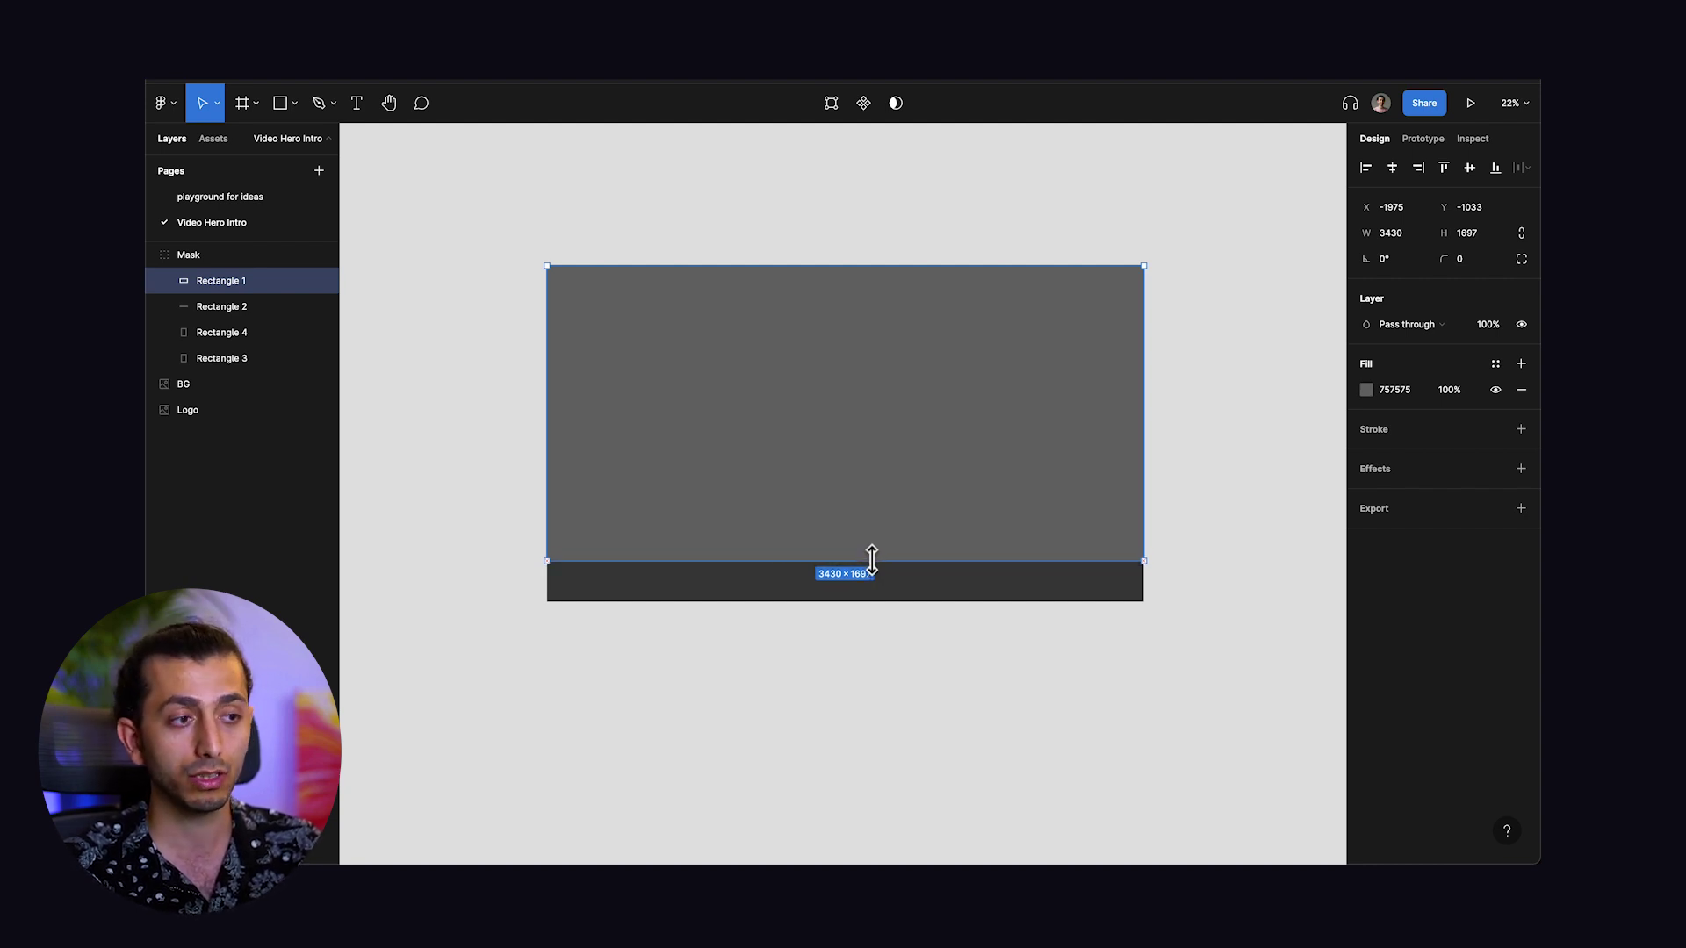
{"action": "left_click_drag", "start_coordinate": [870, 557], "coordinate": [871, 386]}
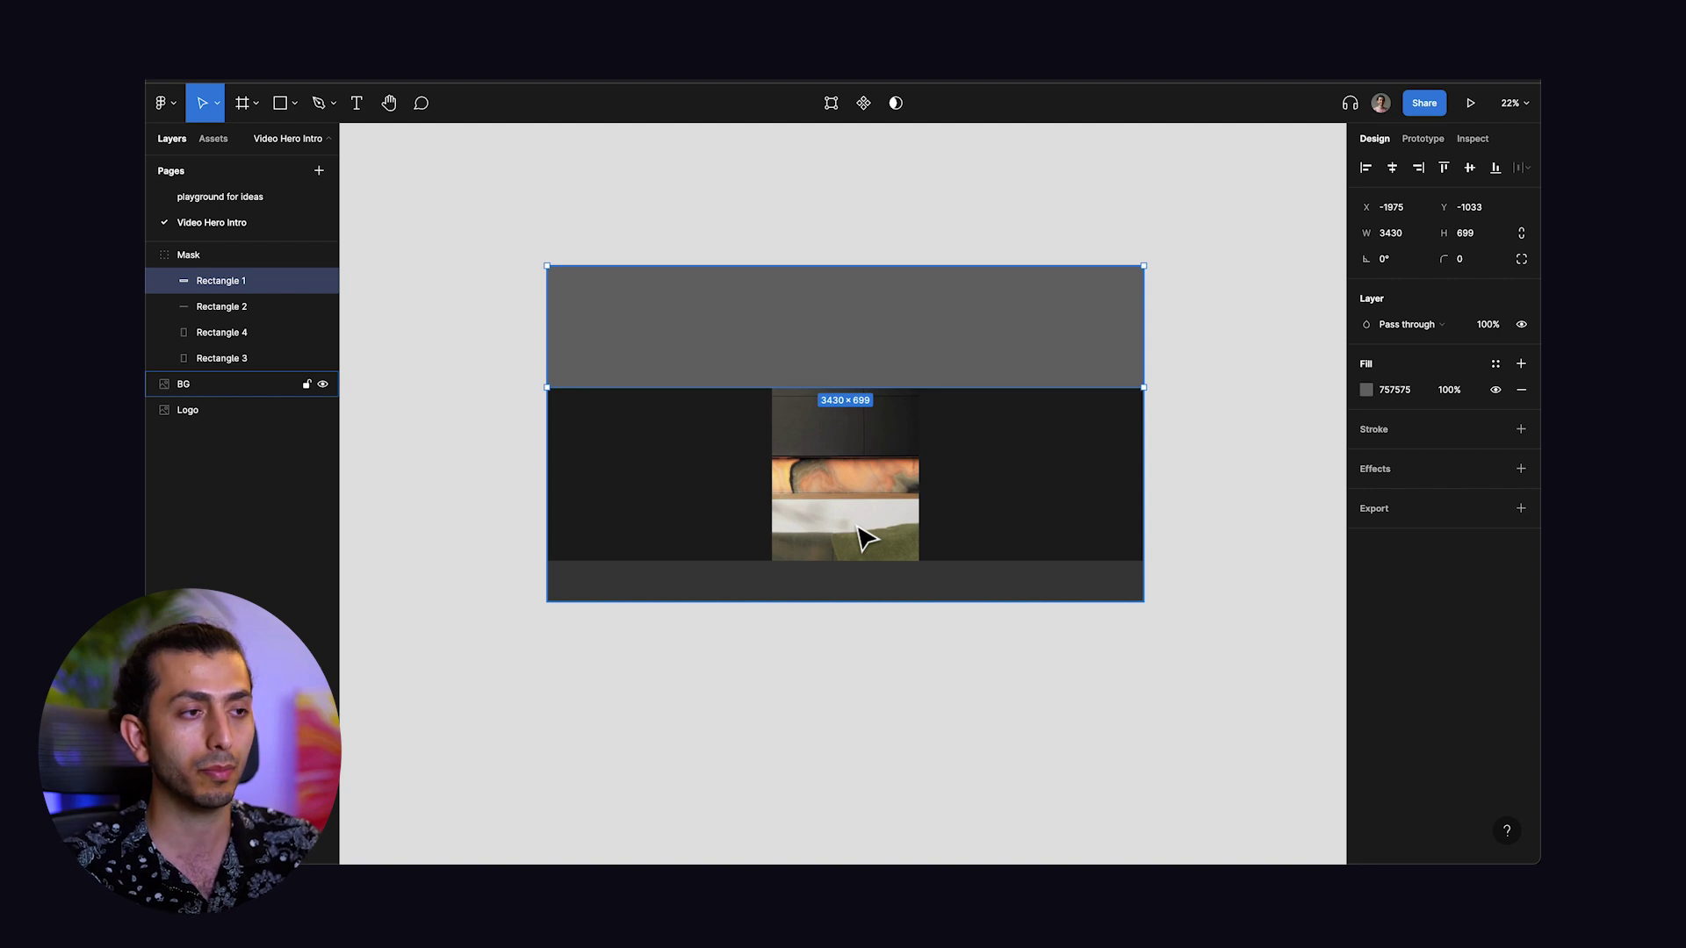
{"action": "left_click", "coordinate": [835, 588]}
{"action": "mouse_move", "coordinate": [847, 563]}
{"action": "left_mouse_down"}
{"action": "mouse_move", "coordinate": [849, 600]}
{"action": "mouse_move", "coordinate": [849, 545]}
{"action": "left_mouse_up"}
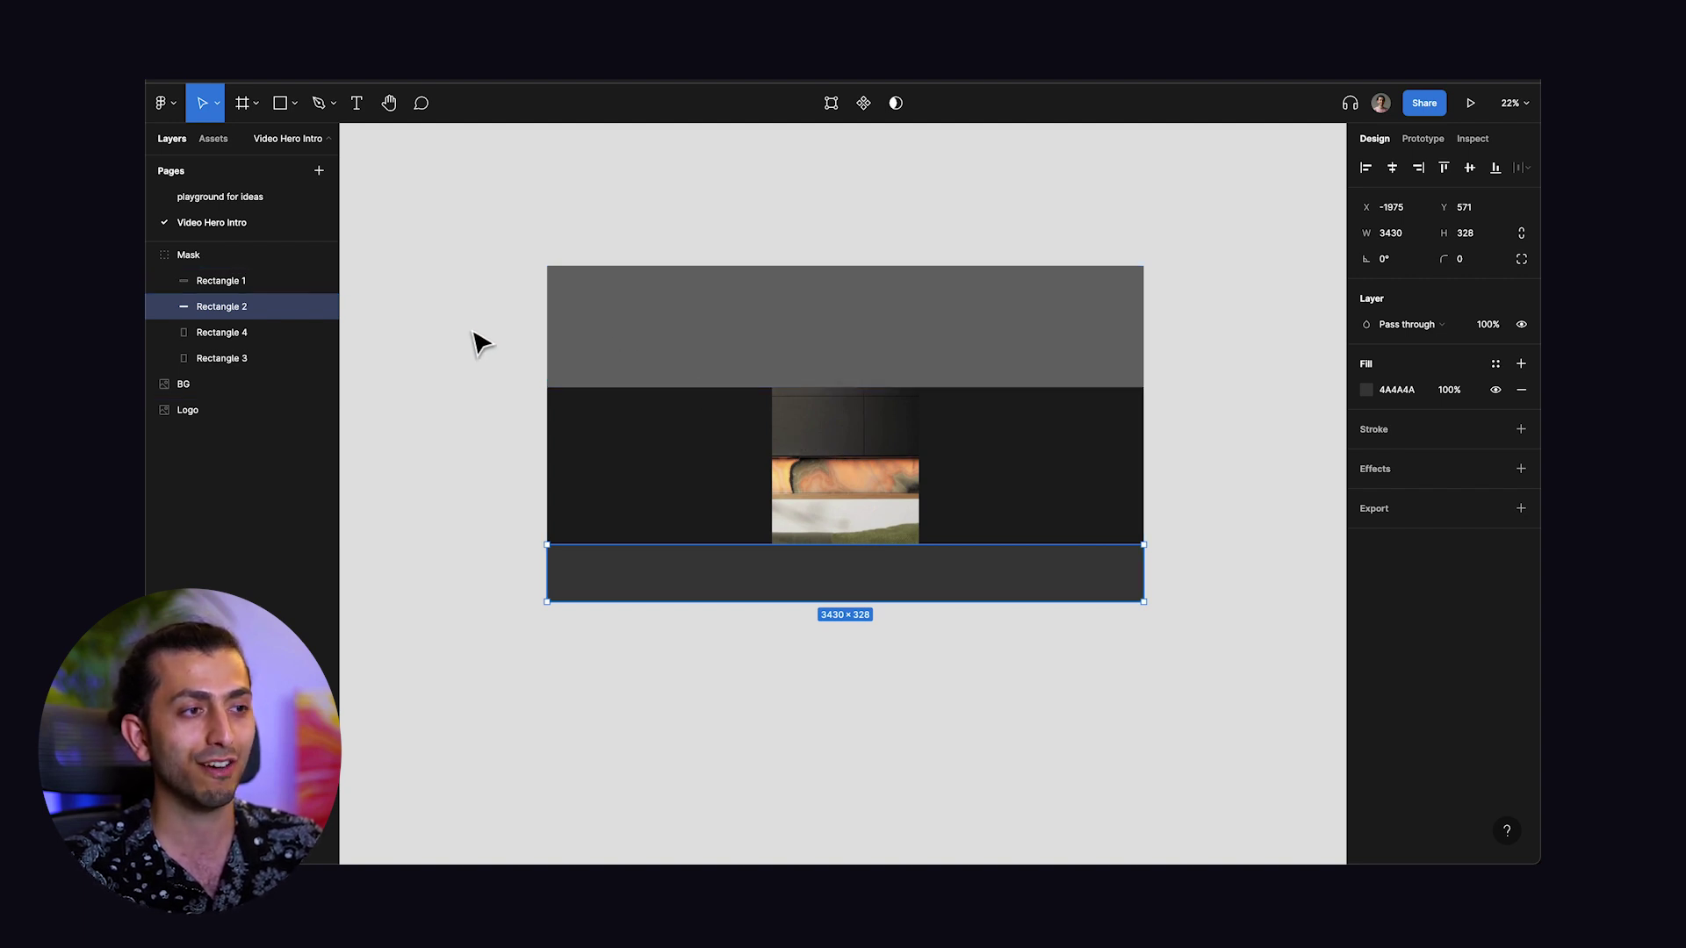
{"action": "mouse_move", "coordinate": [602, 342]}
{"action": "left_mouse_down"}
{"action": "mouse_move", "coordinate": [632, 248]}
{"action": "mouse_move", "coordinate": [613, 350]}
{"action": "left_mouse_up"}
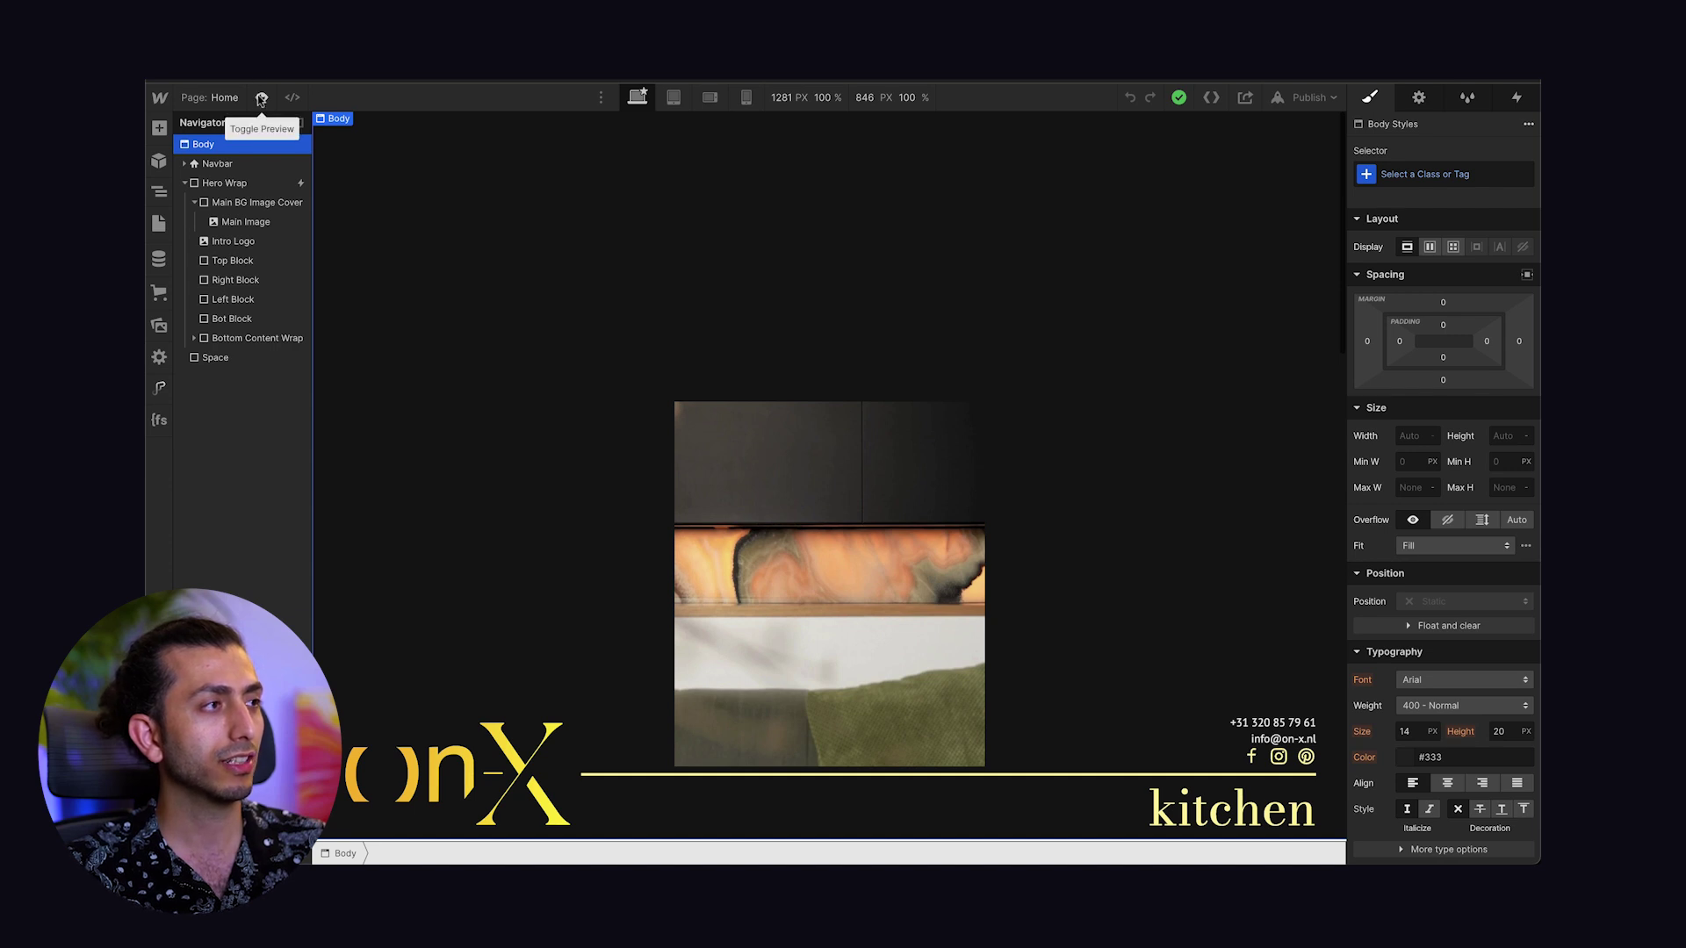
In Webflow, preview the Home page's hero intro, scroll down and back up, and leave the preview.
{"action": "left_click", "coordinate": [261, 97]}
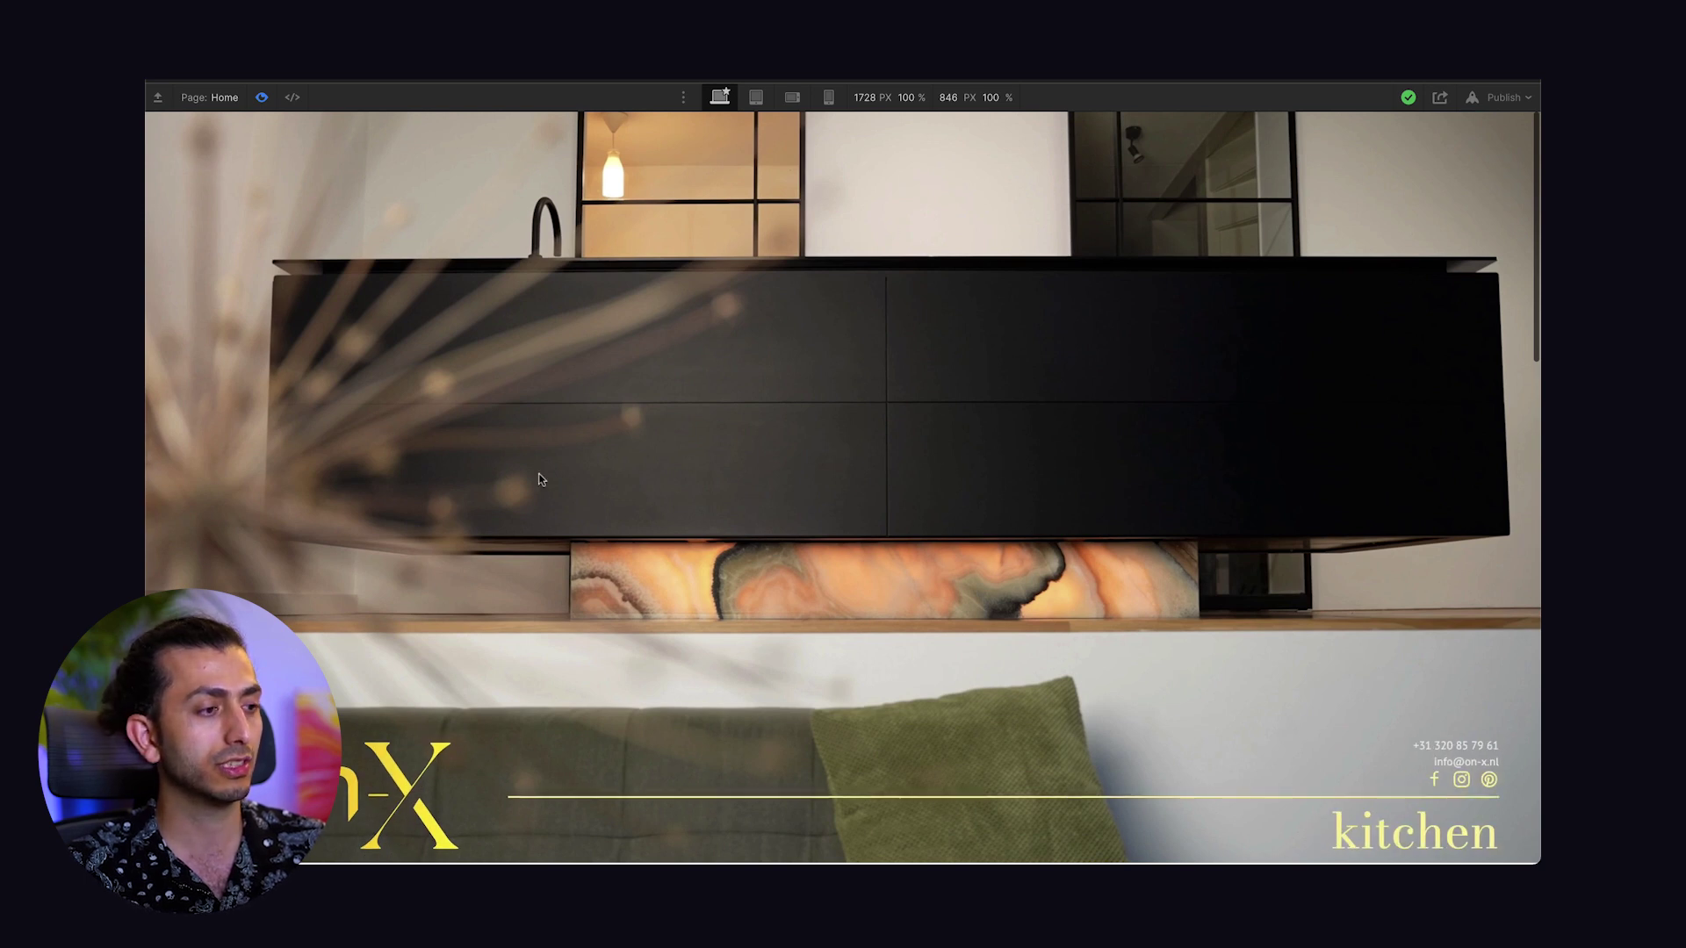
{"action": "scroll", "coordinate": [541, 479], "scroll_direction": "down", "scroll_amount": 5}
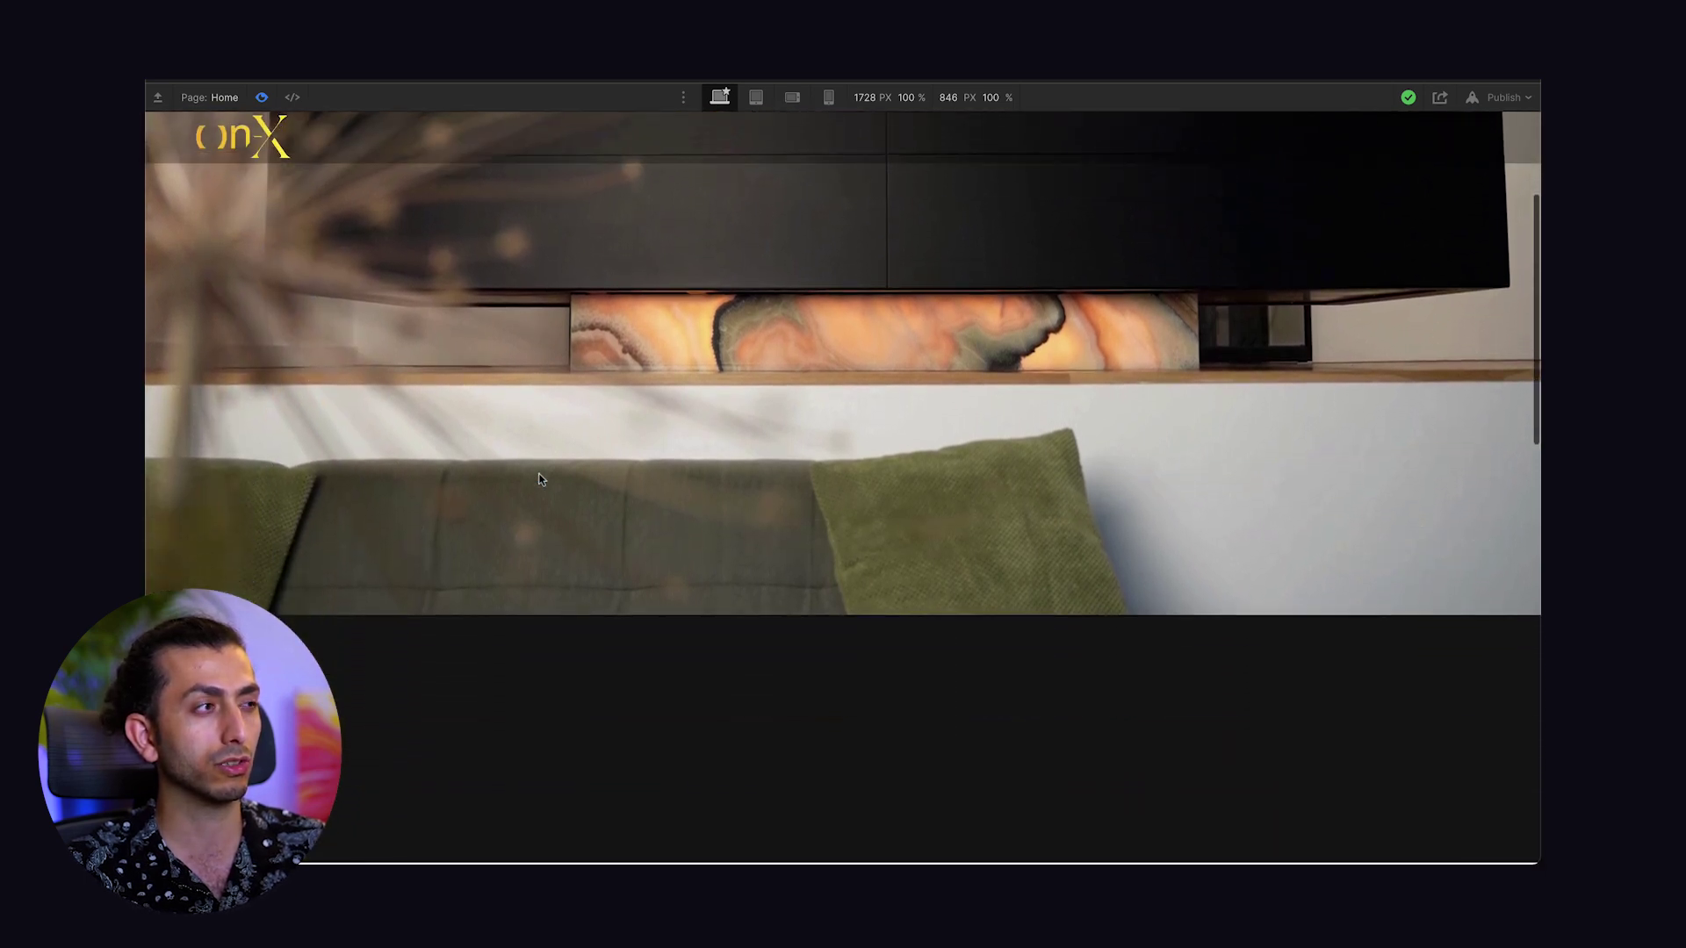
{"action": "scroll", "coordinate": [541, 479], "scroll_direction": "up", "scroll_amount": 5}
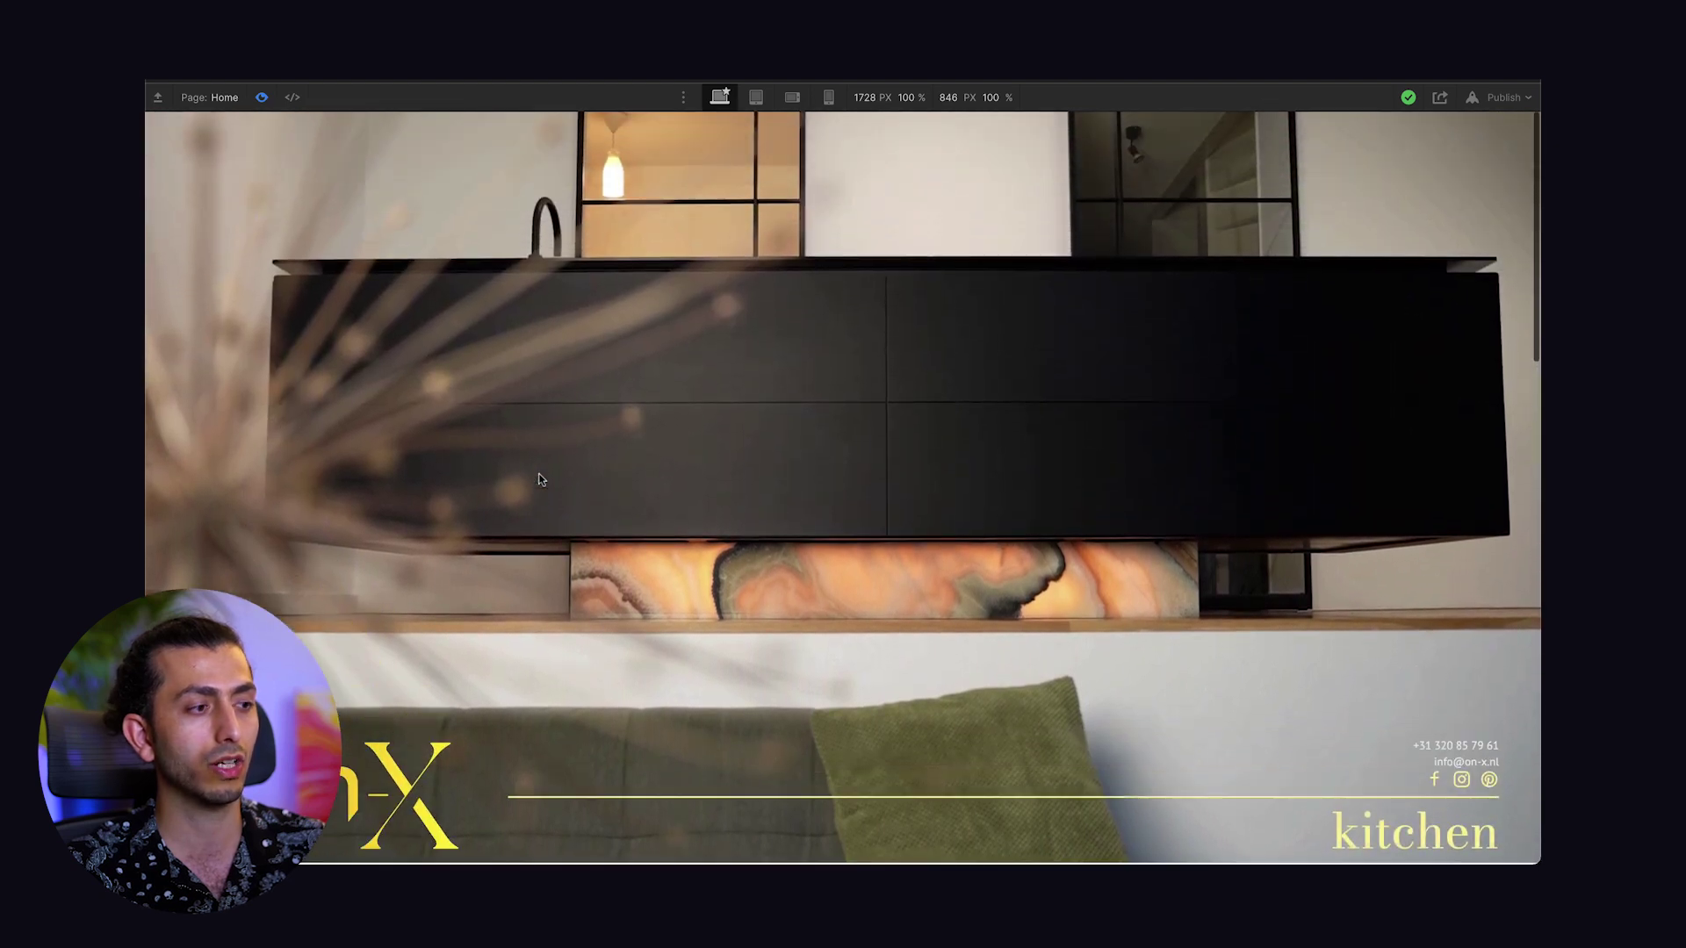
{"action": "left_click", "coordinate": [261, 96]}
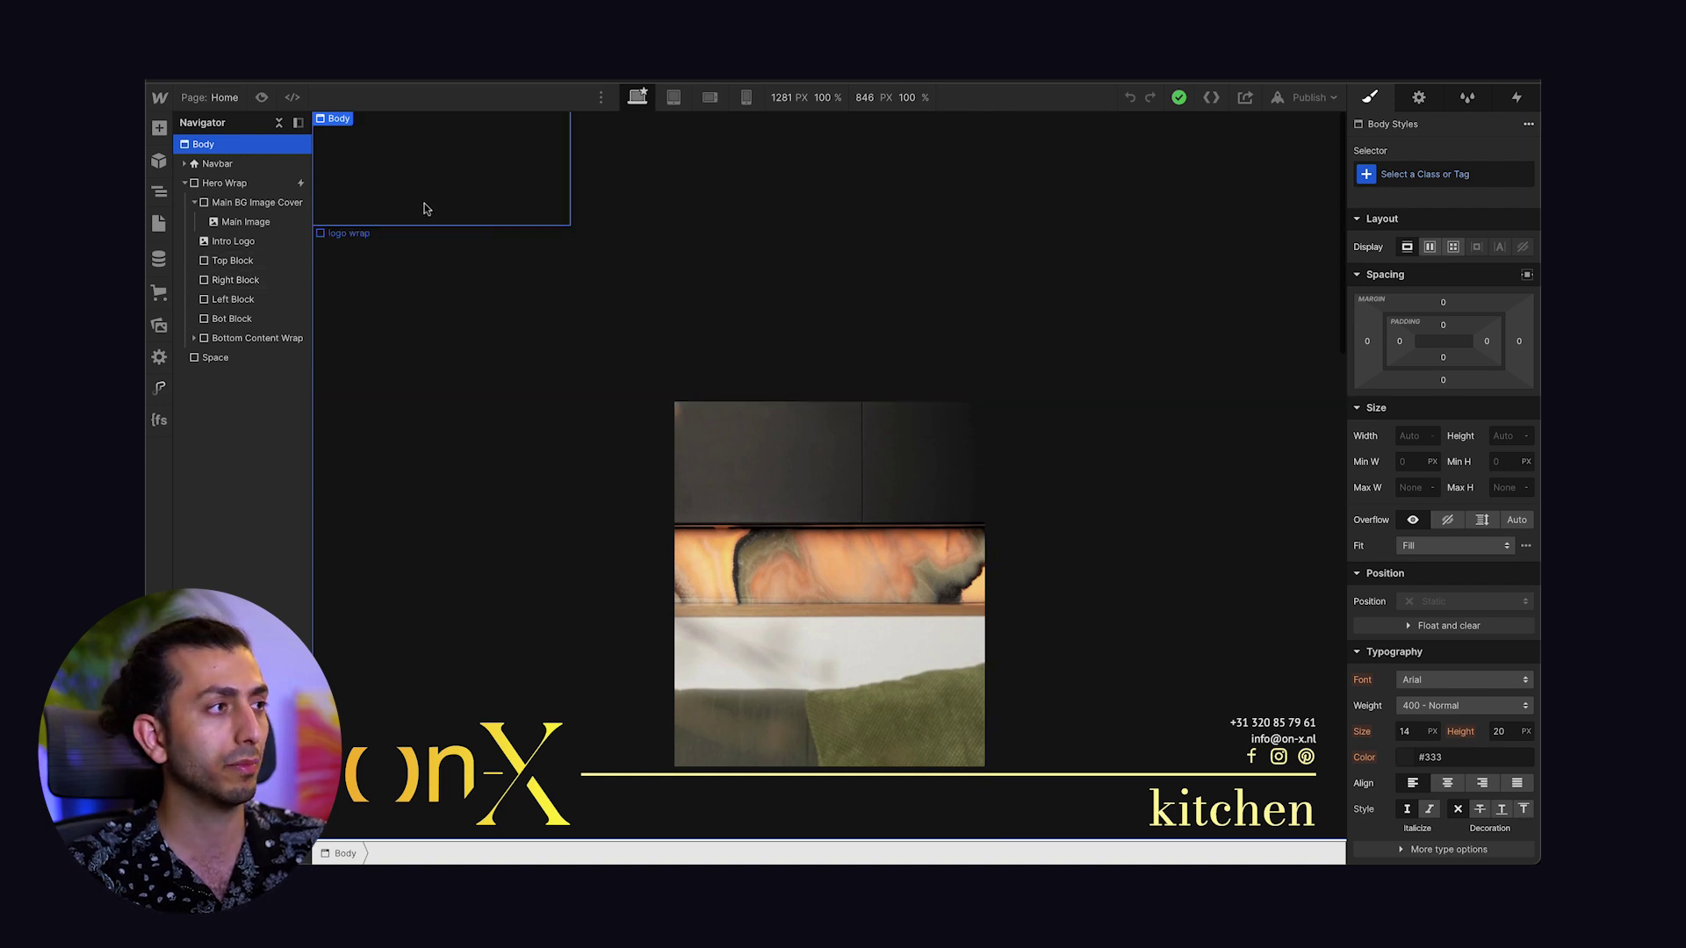
Examine the style settings of the Hero Wrap, Main BG Image Cover and Main Image elements.
{"action": "left_click", "coordinate": [273, 189]}
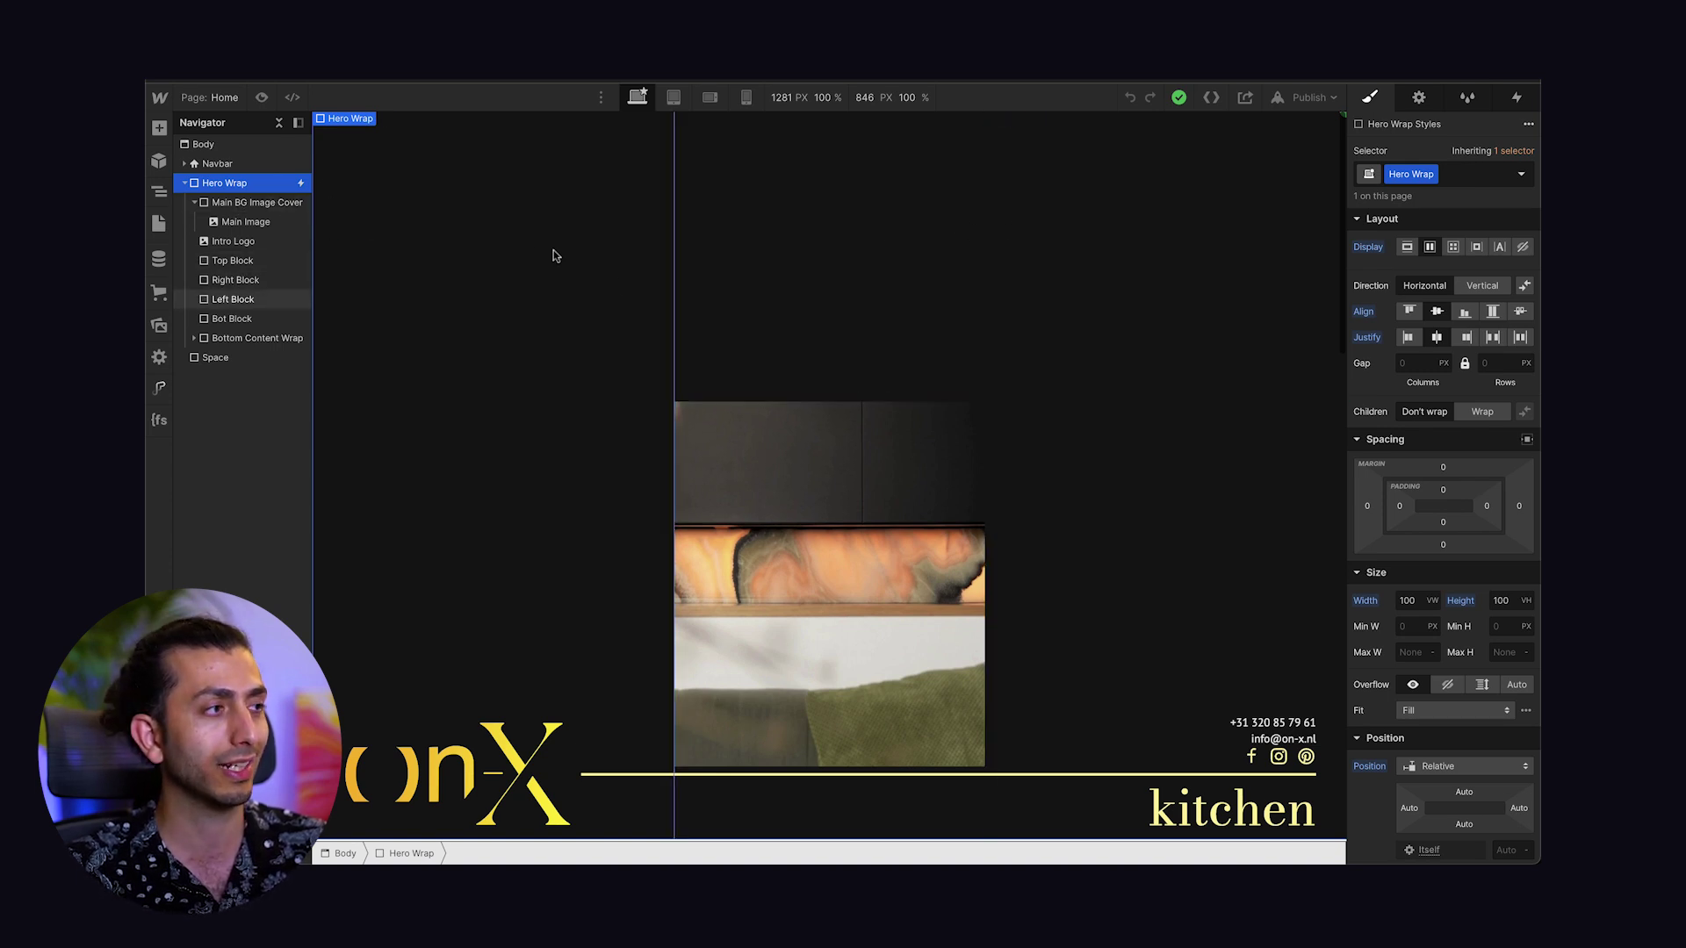
{"action": "left_click", "coordinate": [246, 207]}
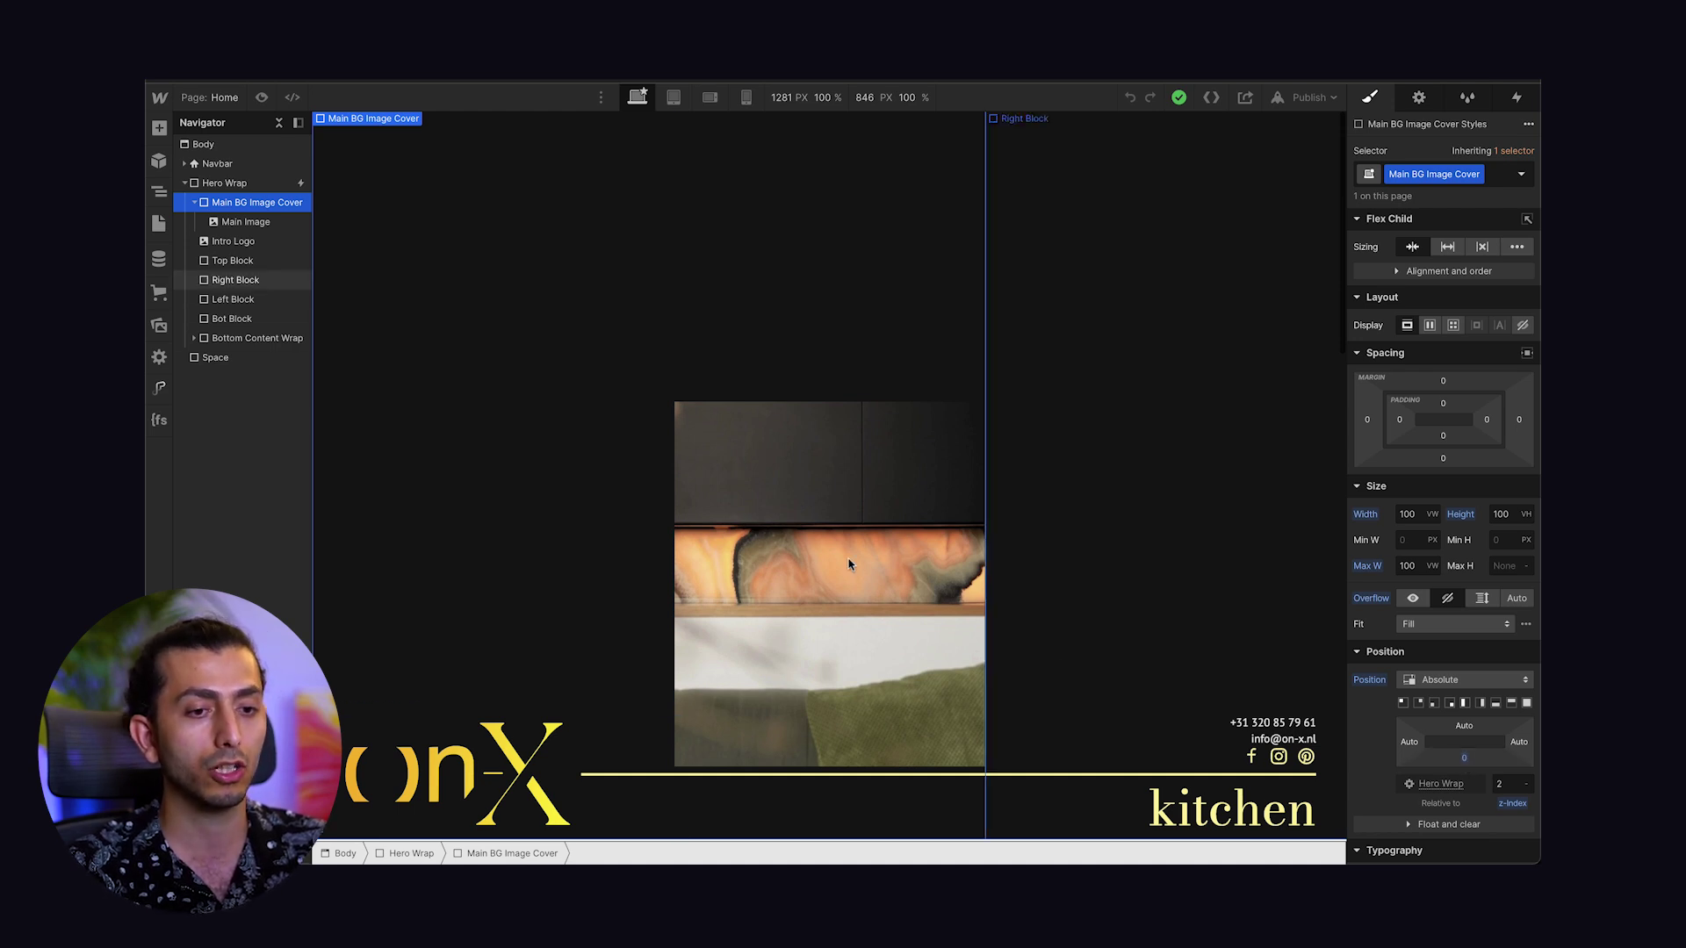
{"action": "left_click", "coordinate": [261, 227]}
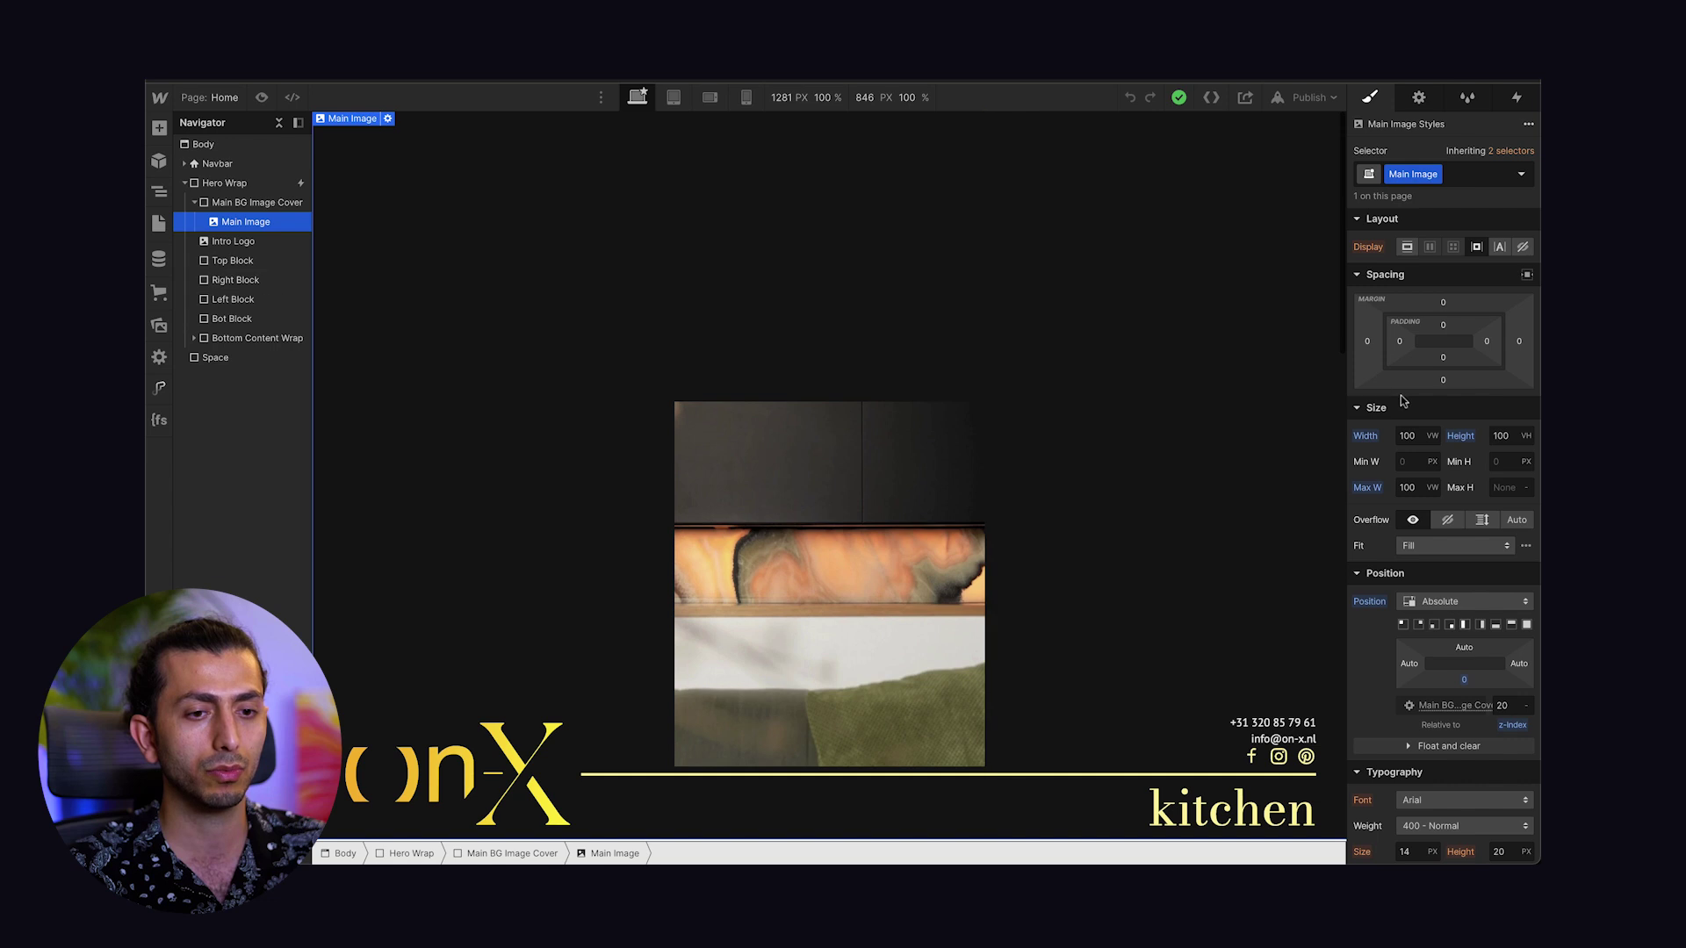
Set the Main BG Image Cover's height to 20 VH, vary it in steps of 10, and raise it to 90 VH.
{"action": "left_click", "coordinate": [235, 204]}
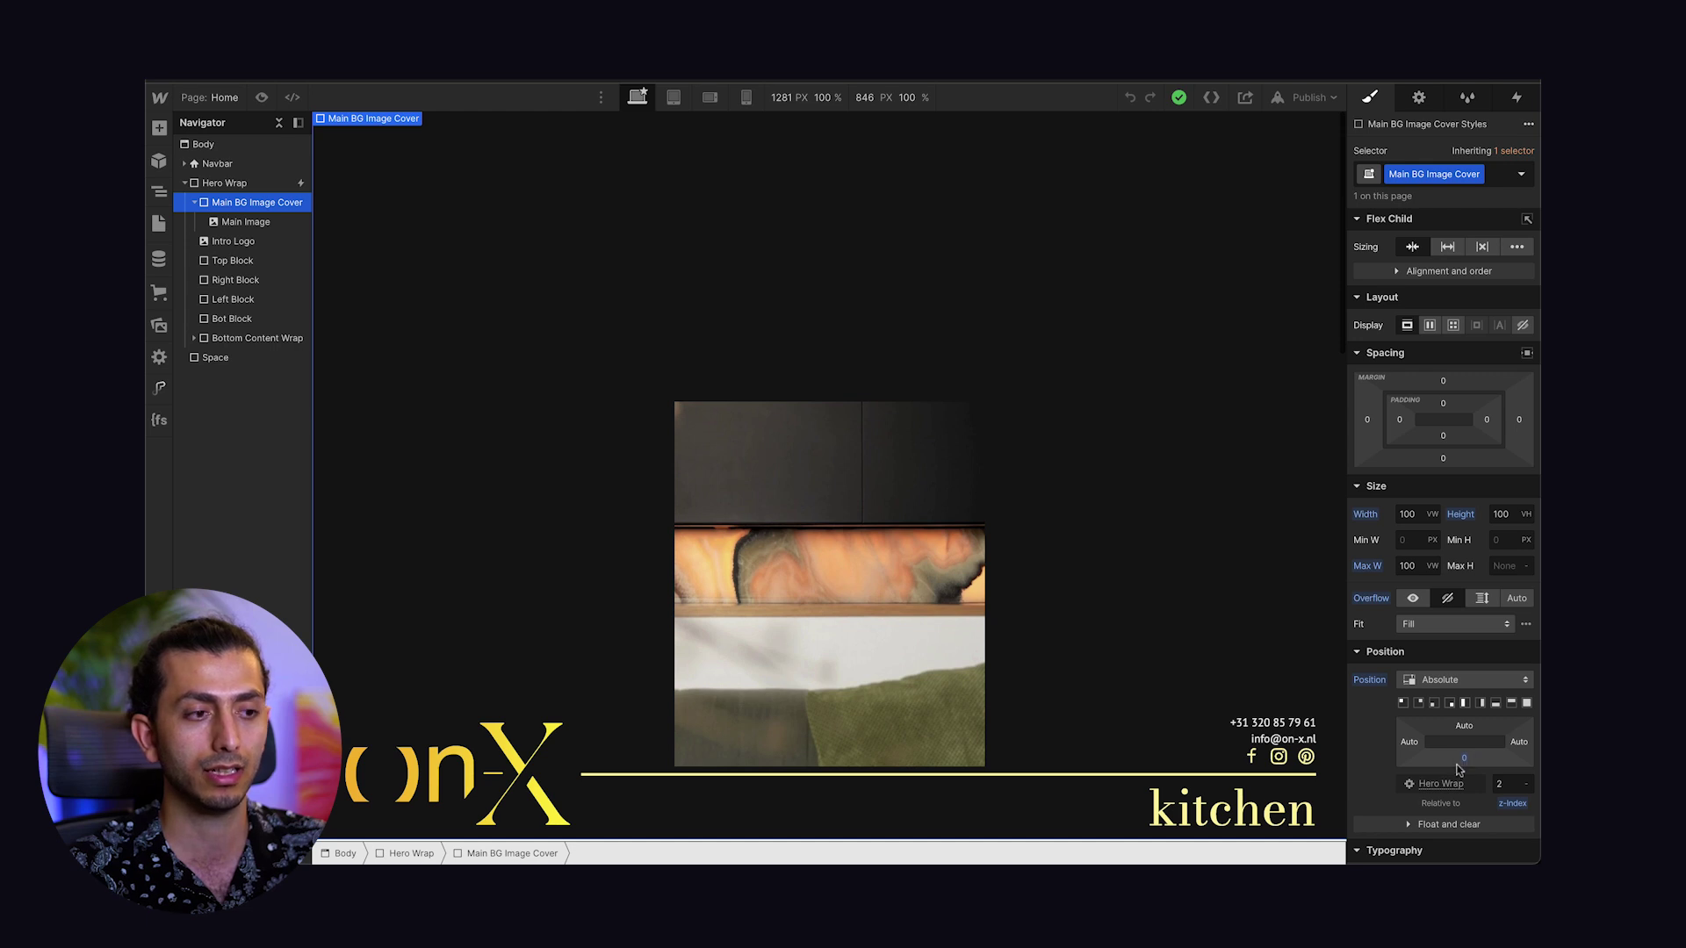
{"action": "left_click", "coordinate": [1512, 514]}
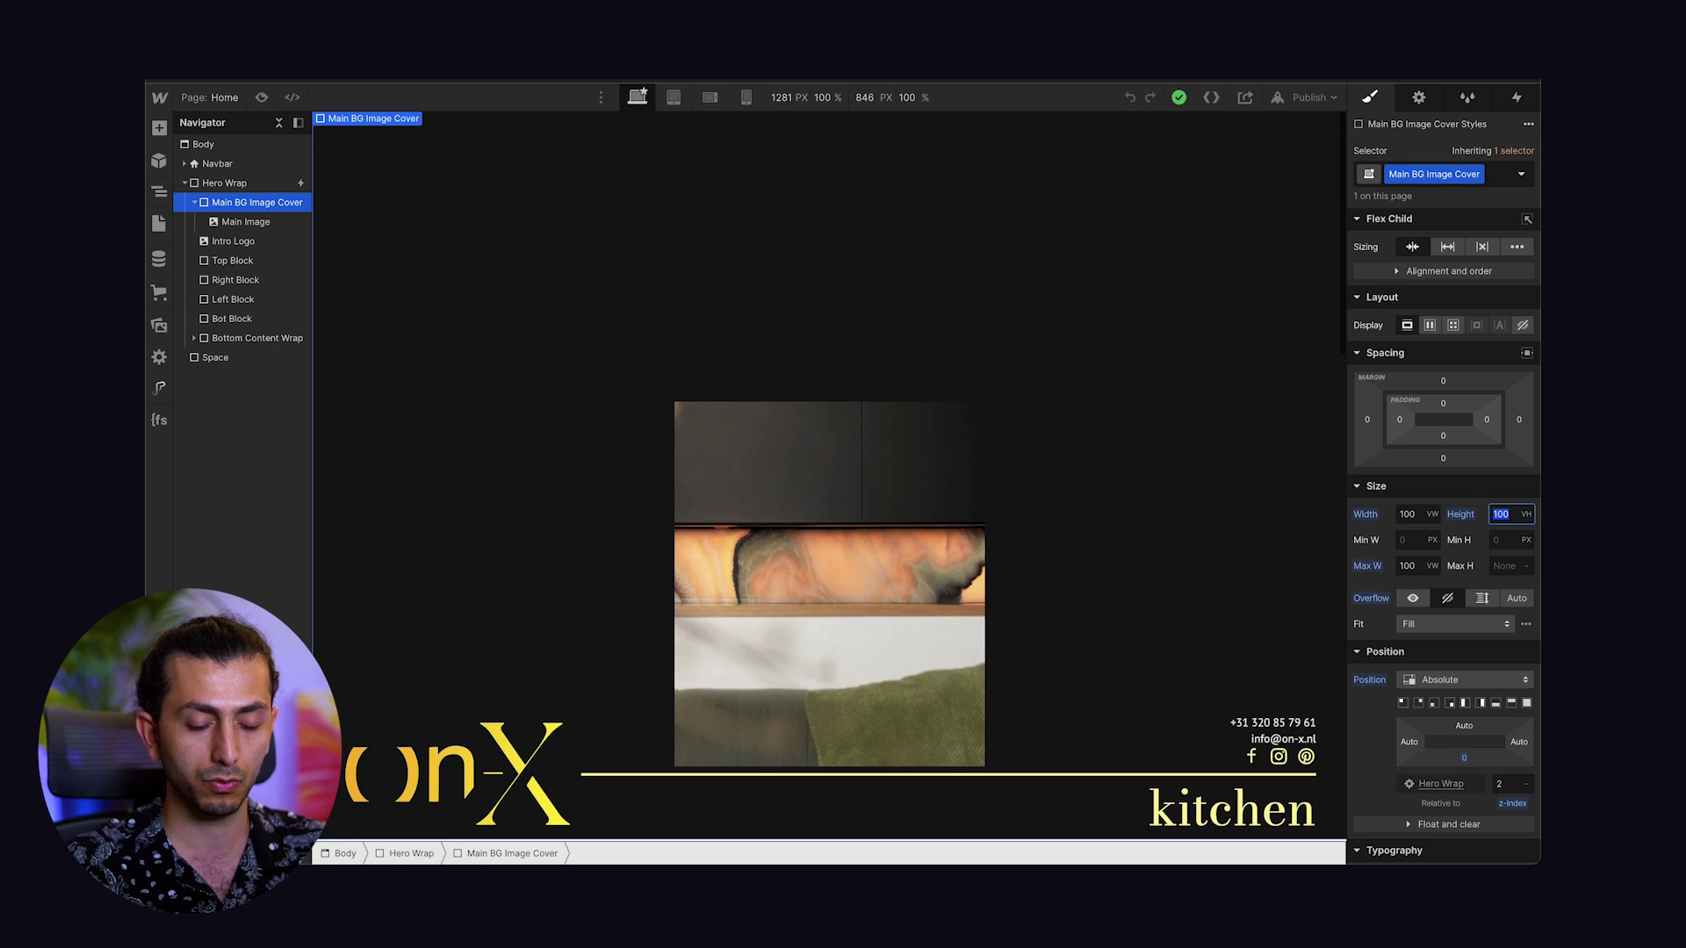
{"action": "type", "text": "20"}
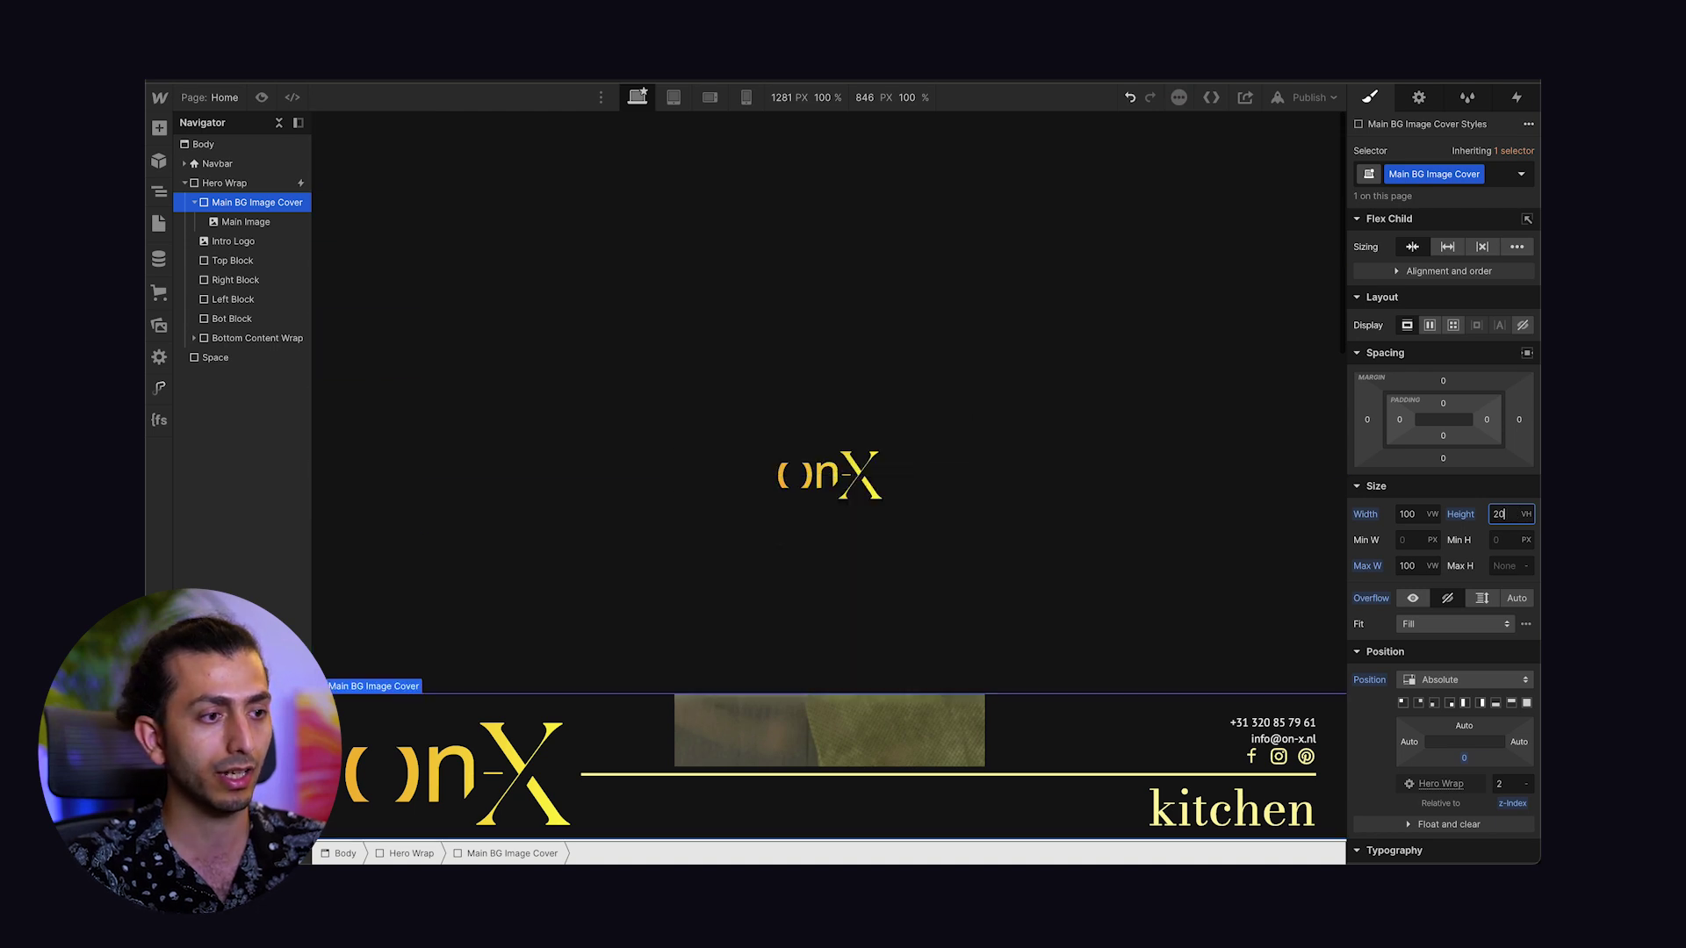
{"action": "key", "text": "shift+Up"}
{"action": "key", "text": "shift+Up"}
{"action": "key", "text": "shift+Up"}
{"action": "key", "text": "shift+Up"}
{"action": "key", "text": "shift+Down"}
{"action": "key", "text": "shift+Down"}
{"action": "key", "text": "shift+Down"}
{"action": "key", "text": "shift+Down"}
{"action": "key", "text": "shift+Up"}
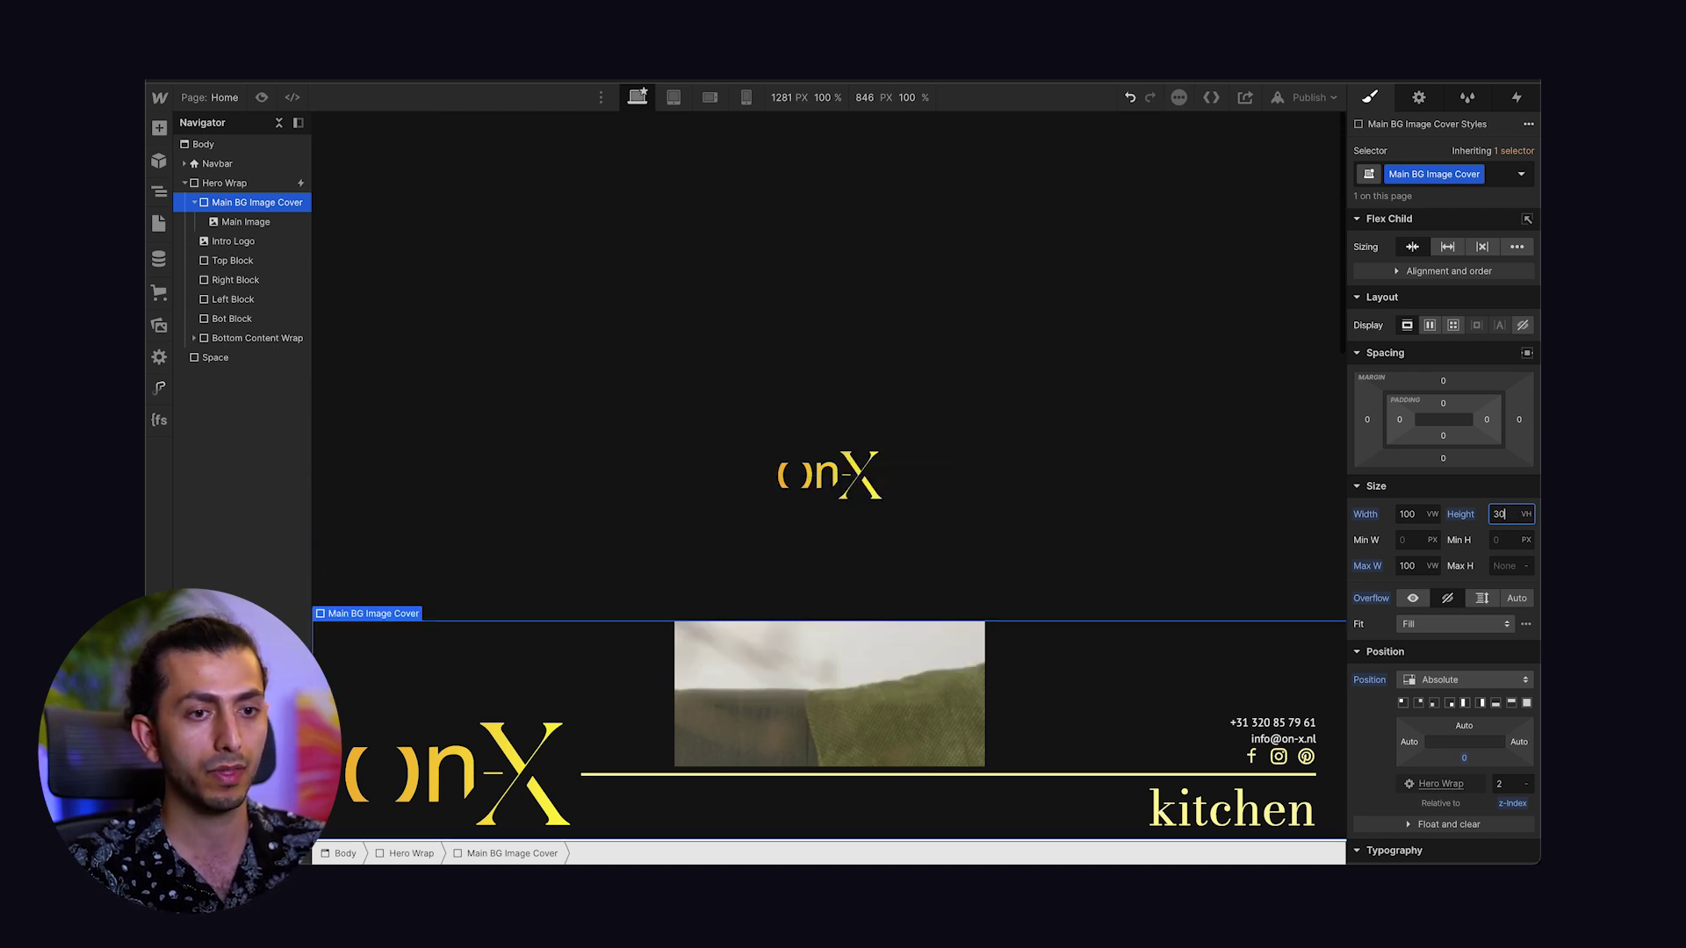
{"action": "key", "text": "shift+Up"}
{"action": "key", "text": "shift+Up"}
{"action": "key", "text": "shift+Up"}
{"action": "key", "text": "shift+Up"}
{"action": "key", "text": "shift+Up"}
{"action": "key", "text": "shift+Up"}
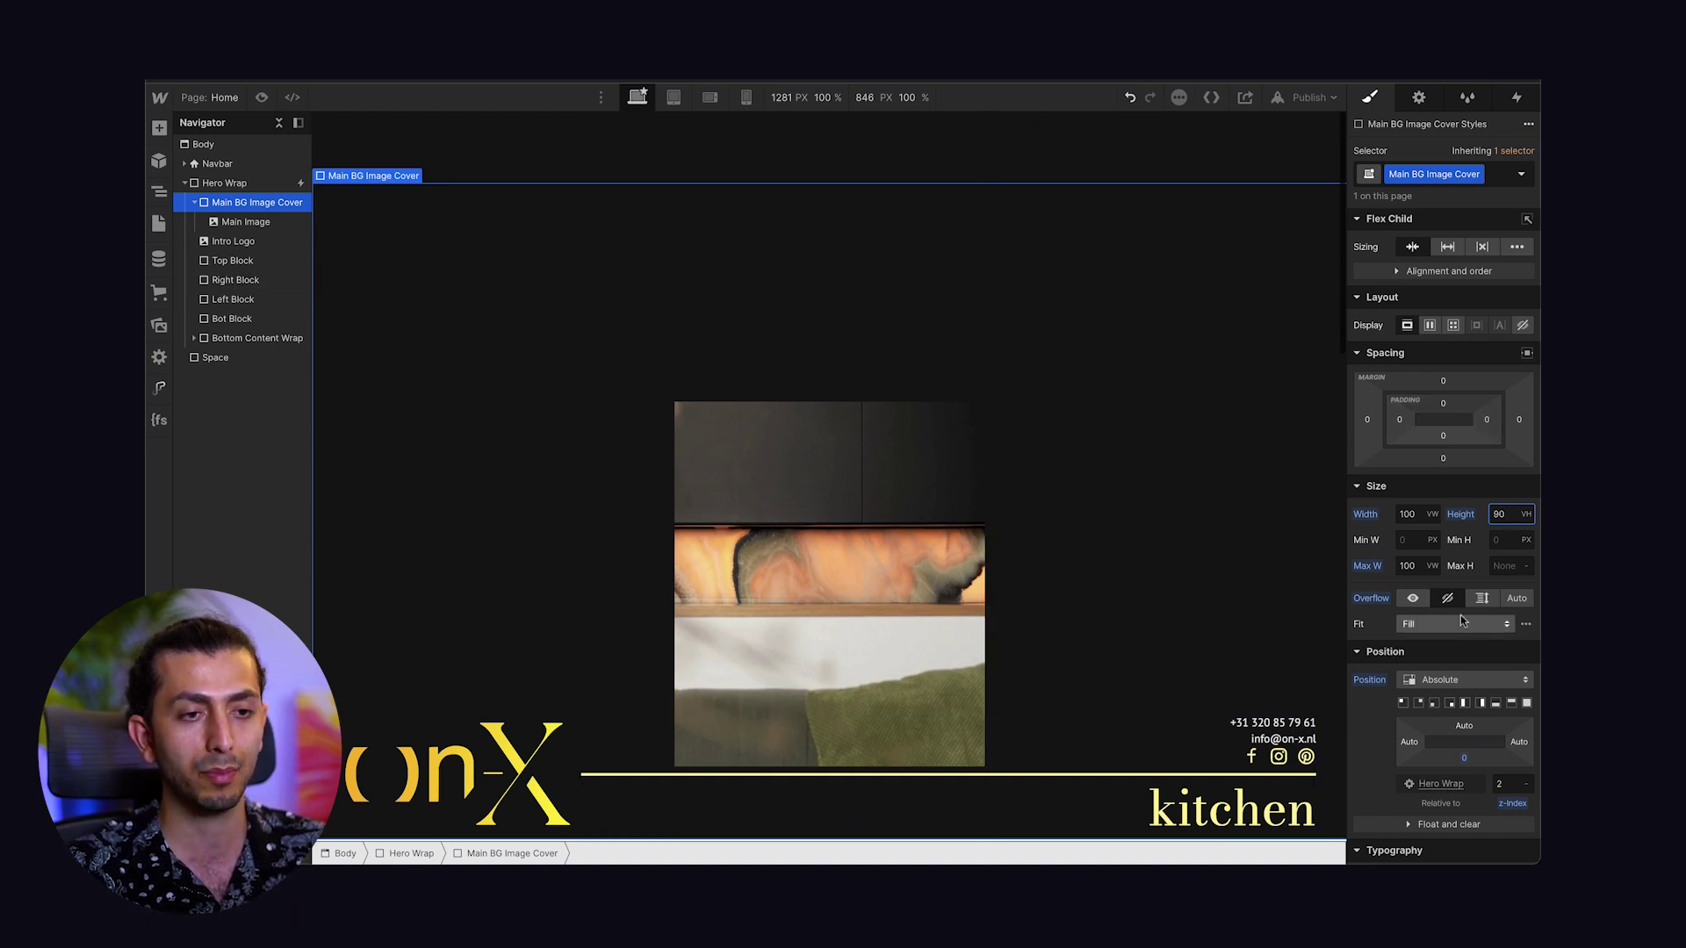
Set the Main BG Image Cover's bottom offset to Auto, try a height of 30 VH, and set the height to 90 VH.
{"action": "left_click", "coordinate": [1464, 757]}
{"action": "left_click", "coordinate": [1391, 663]}
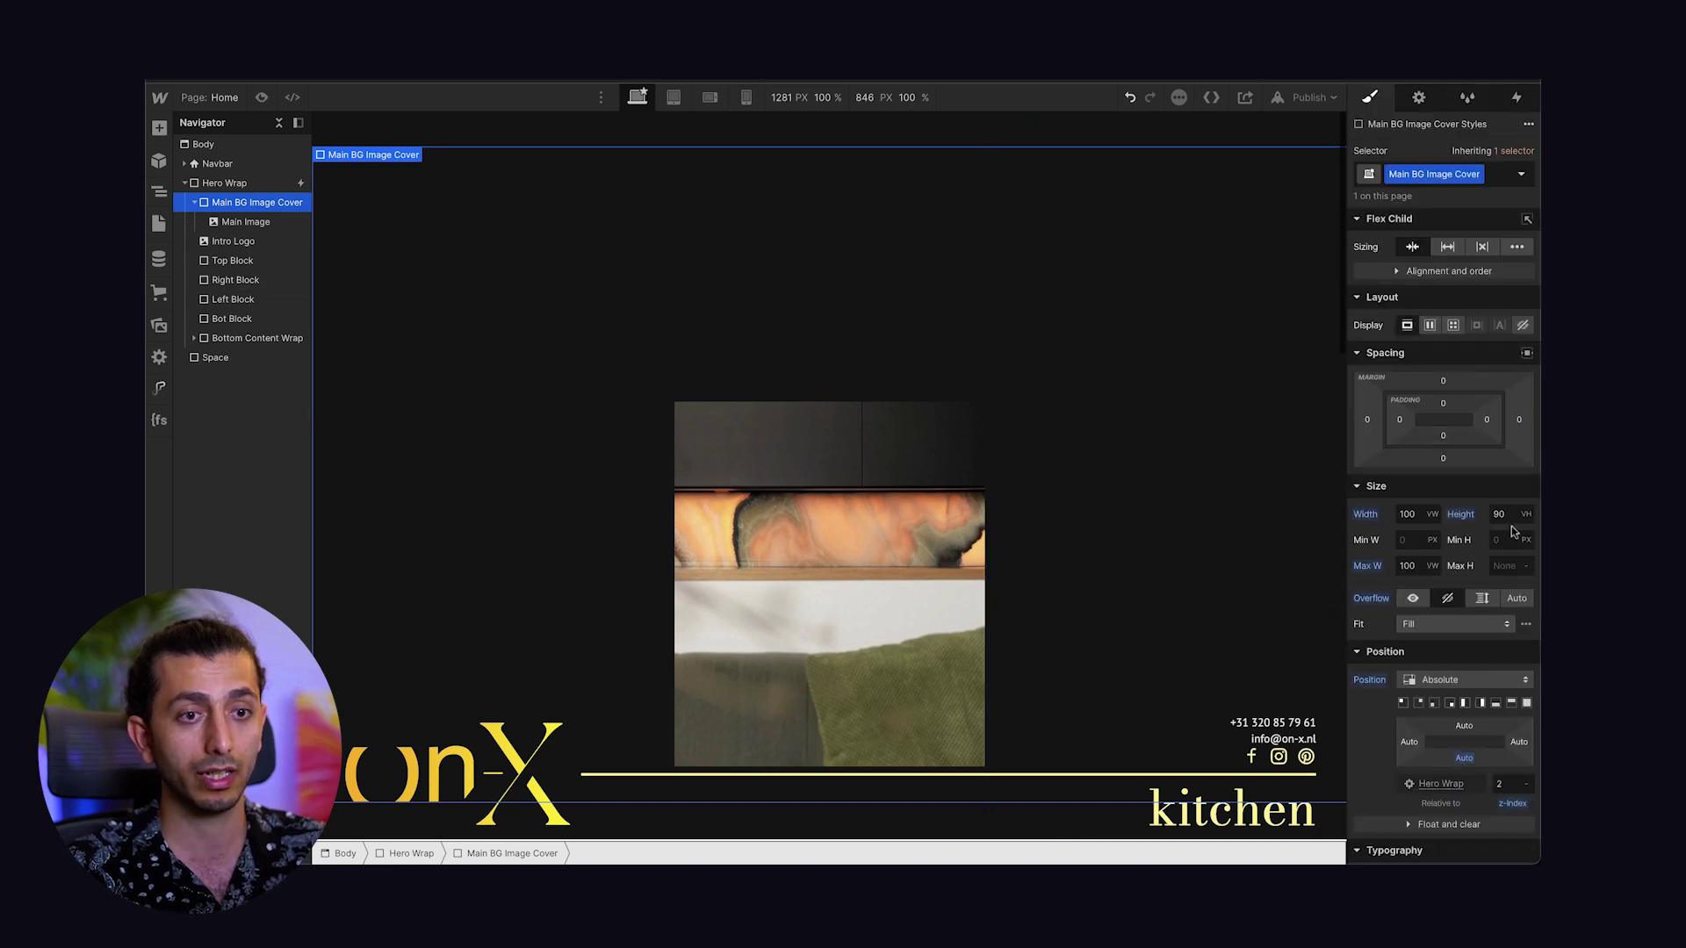
{"action": "type", "text": "30"}
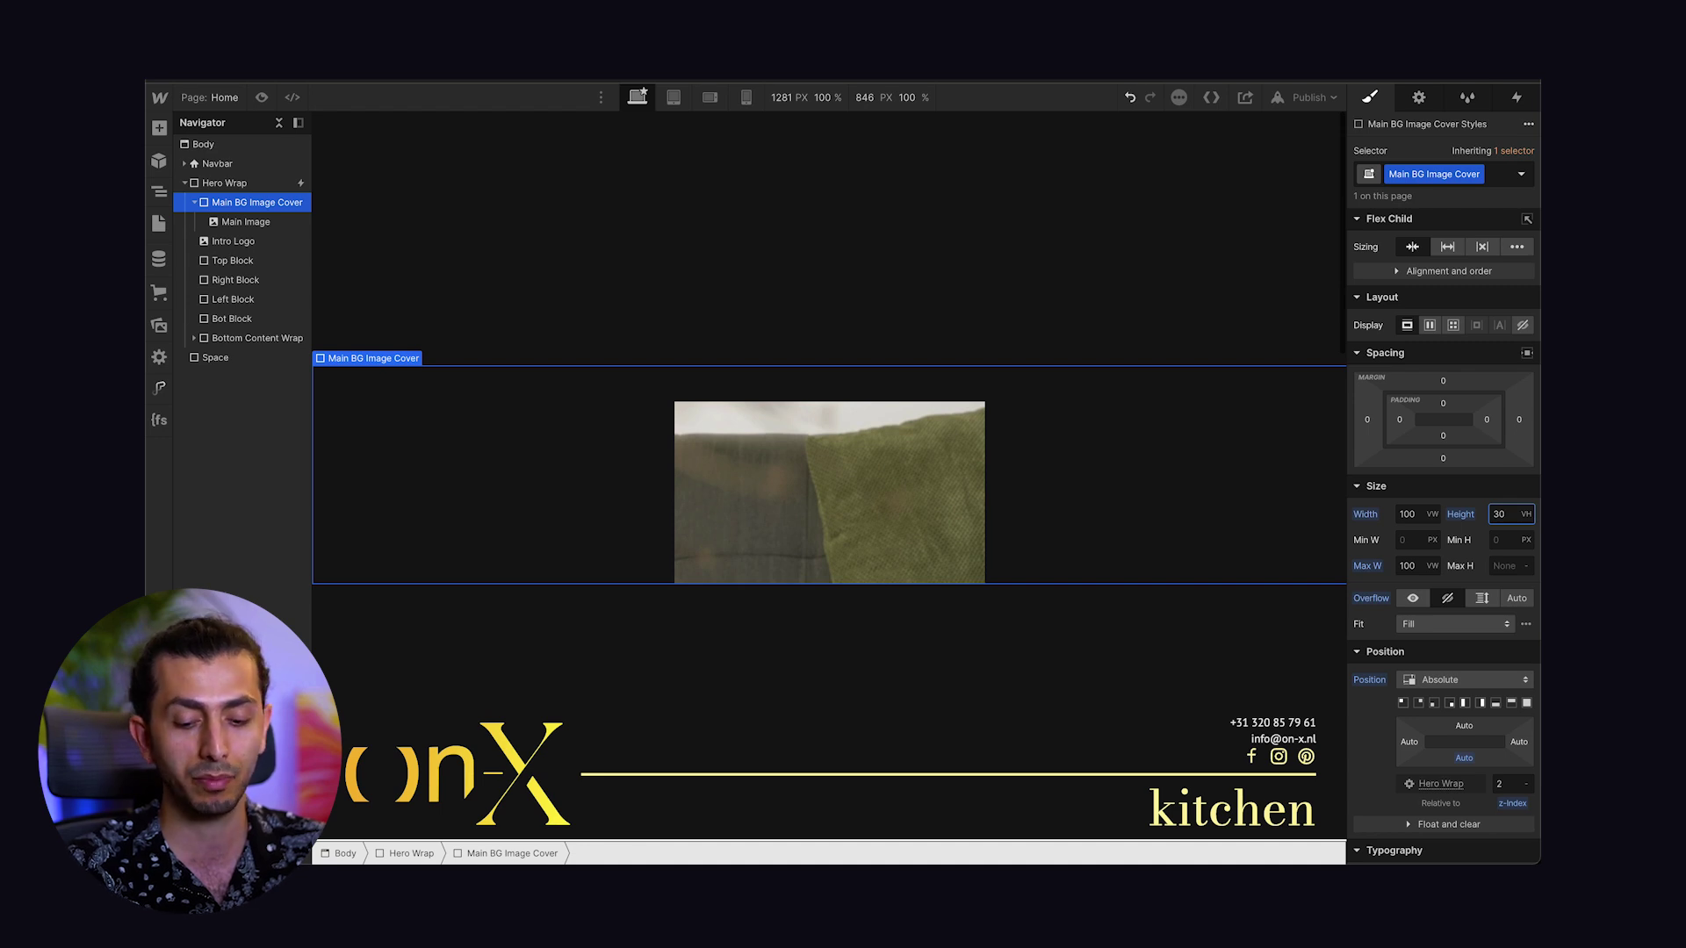
{"action": "key", "text": "BackSpace"}
{"action": "key", "text": "BackSpace"}
{"action": "type", "text": "90"}
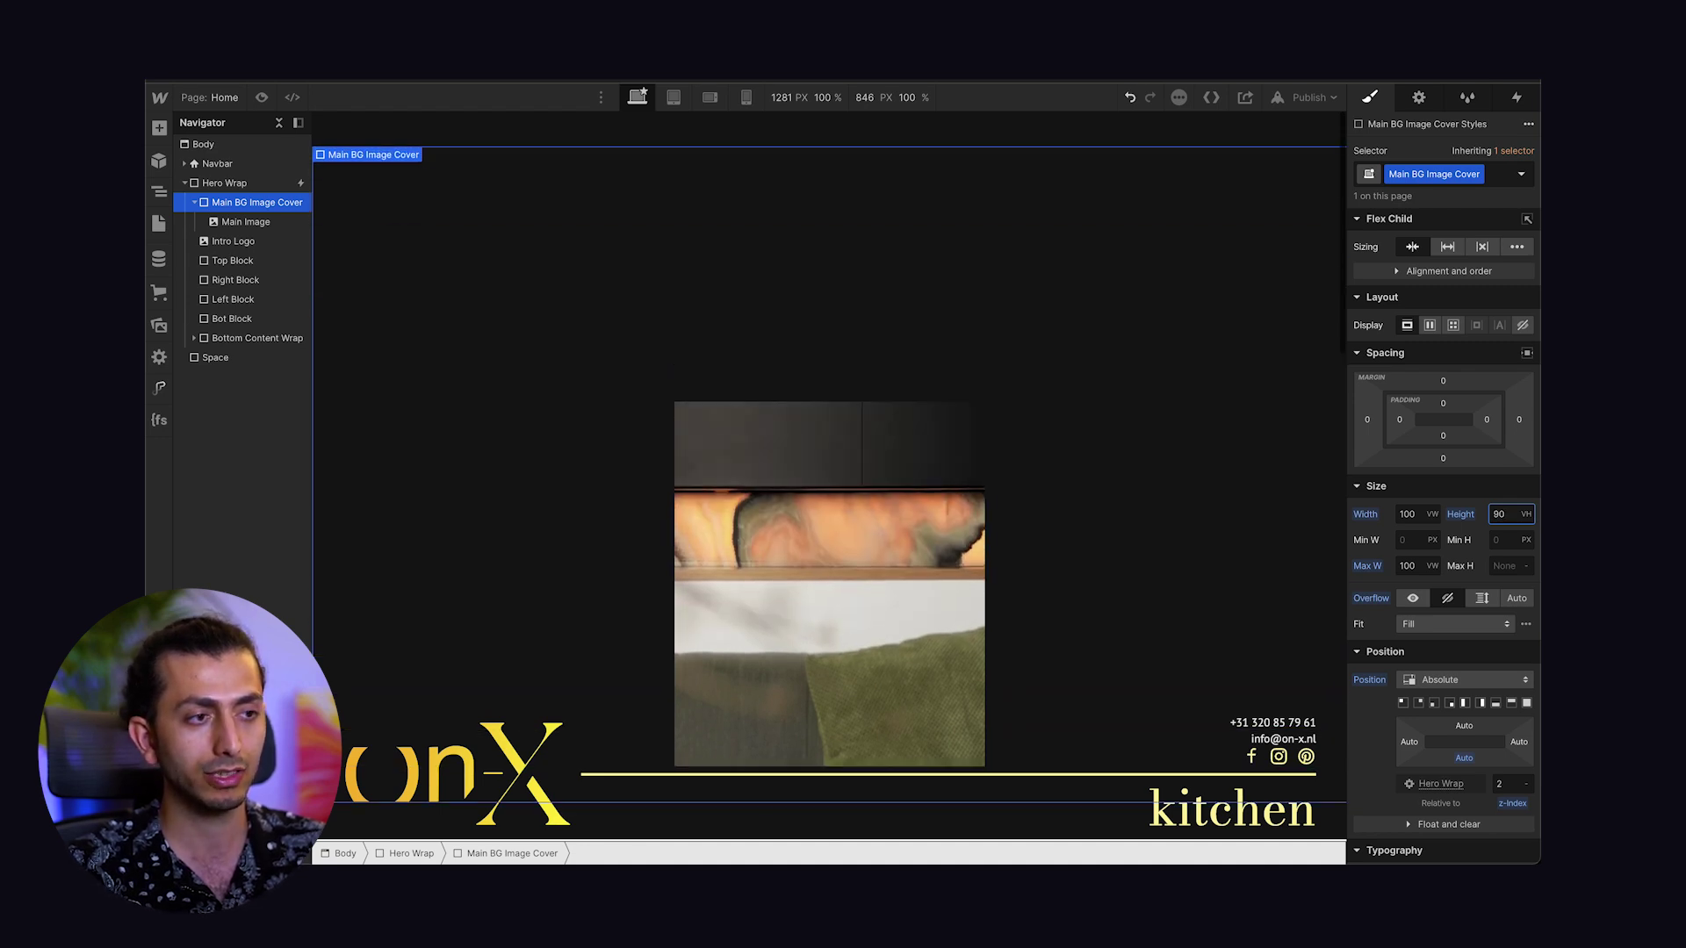
Set the Main BG Image Cover's bottom offset to 0 and its height to 100 VH.
{"action": "left_click", "coordinate": [1464, 759]}
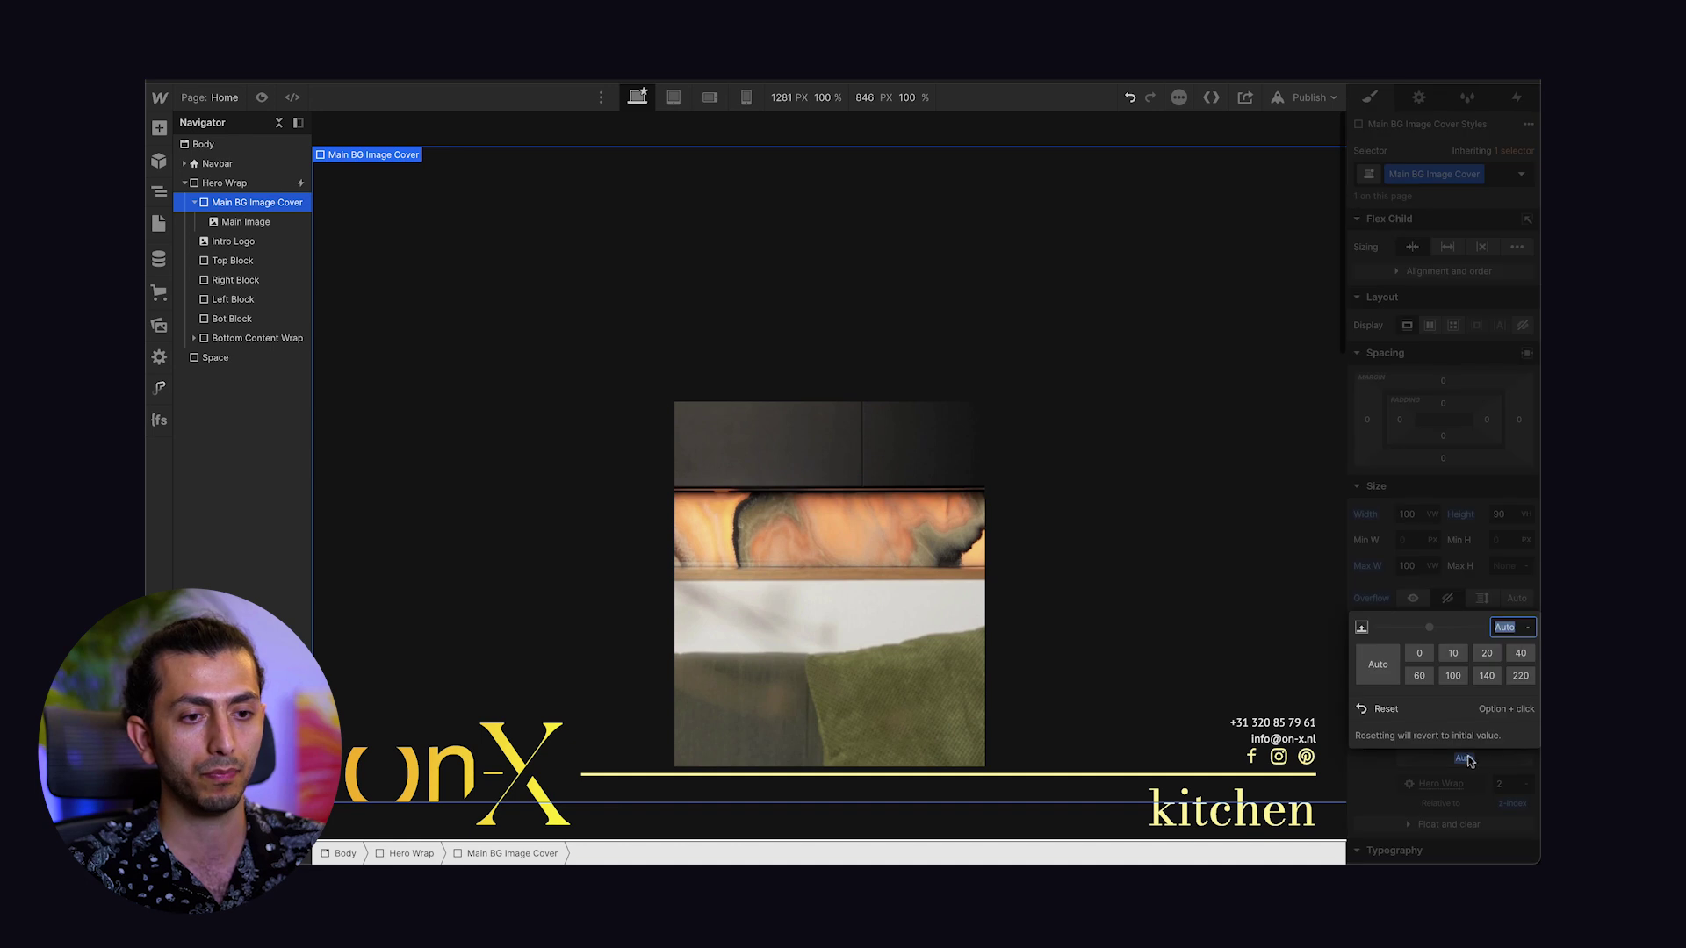
{"action": "left_click", "coordinate": [1420, 654]}
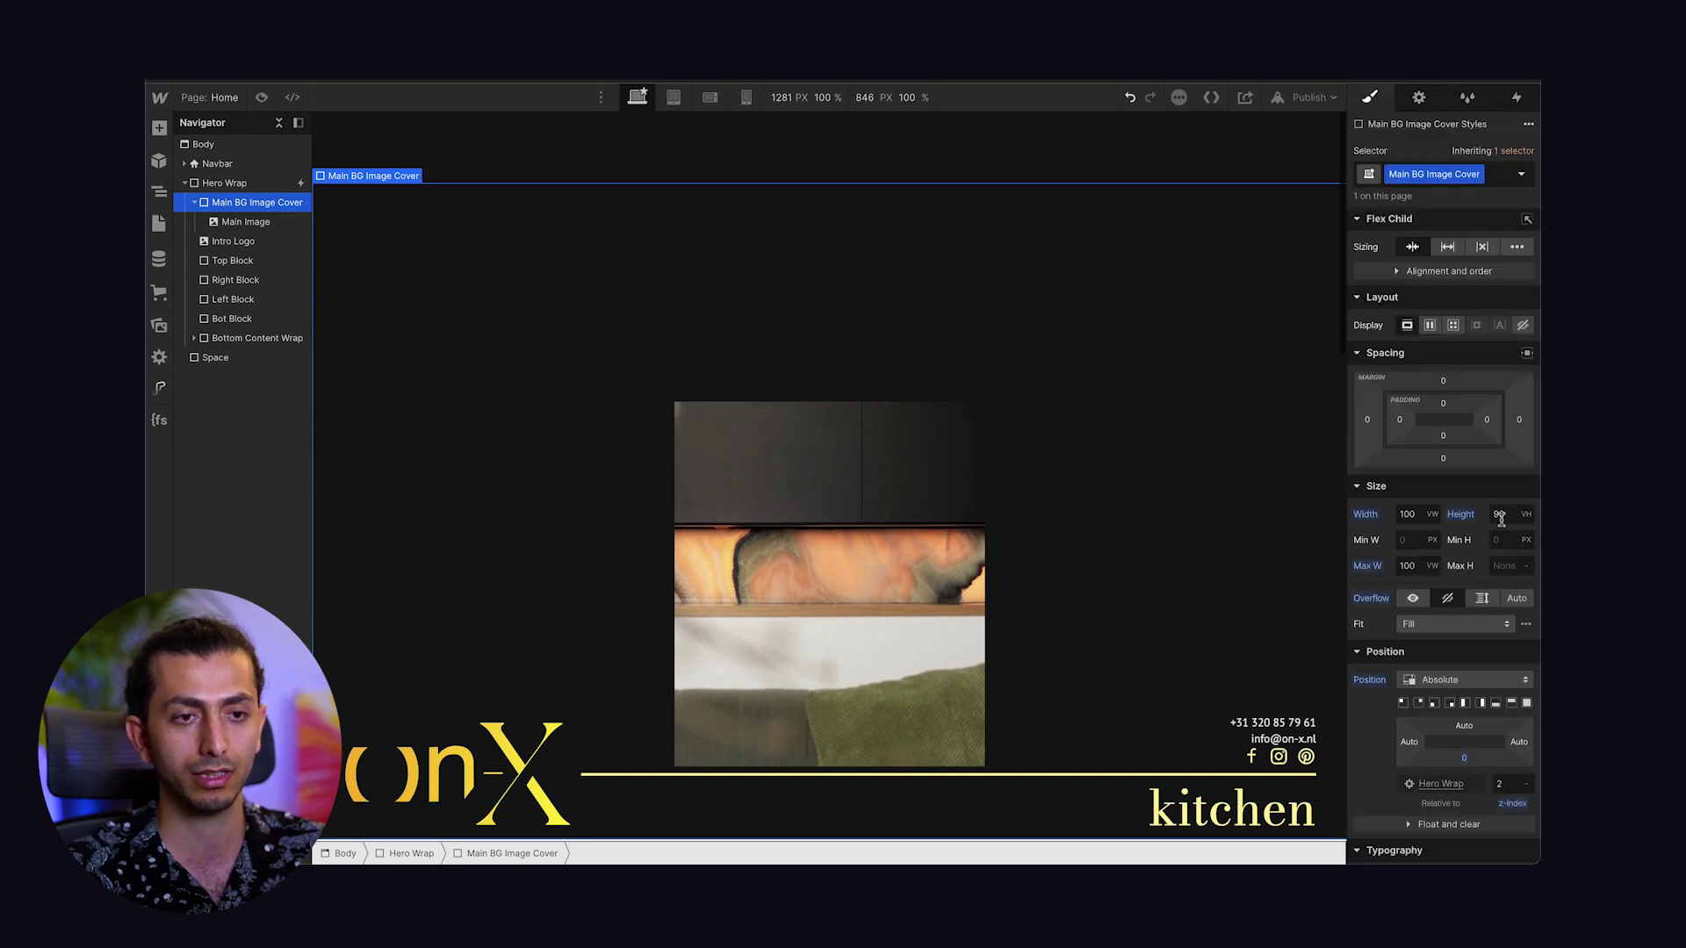
{"action": "type", "text": "100"}
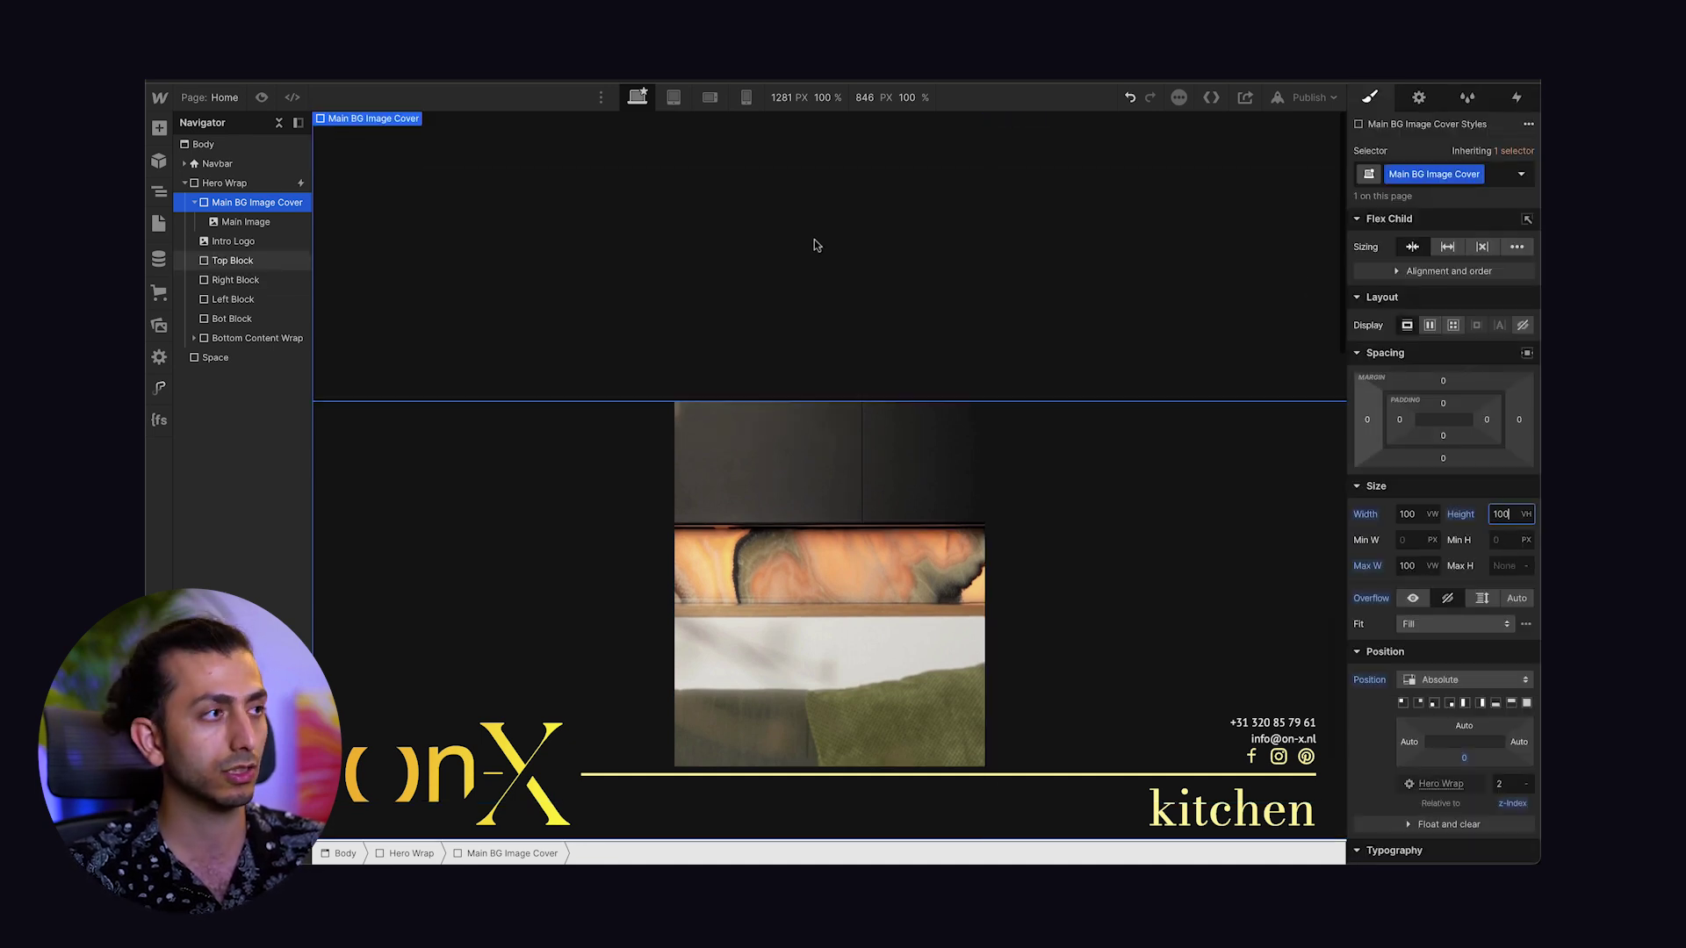
Examine the style settings of the Intro Logo, the Main BG Image Cover and the Top, Right, Left and Bot Blocks.
{"action": "left_click", "coordinate": [194, 203]}
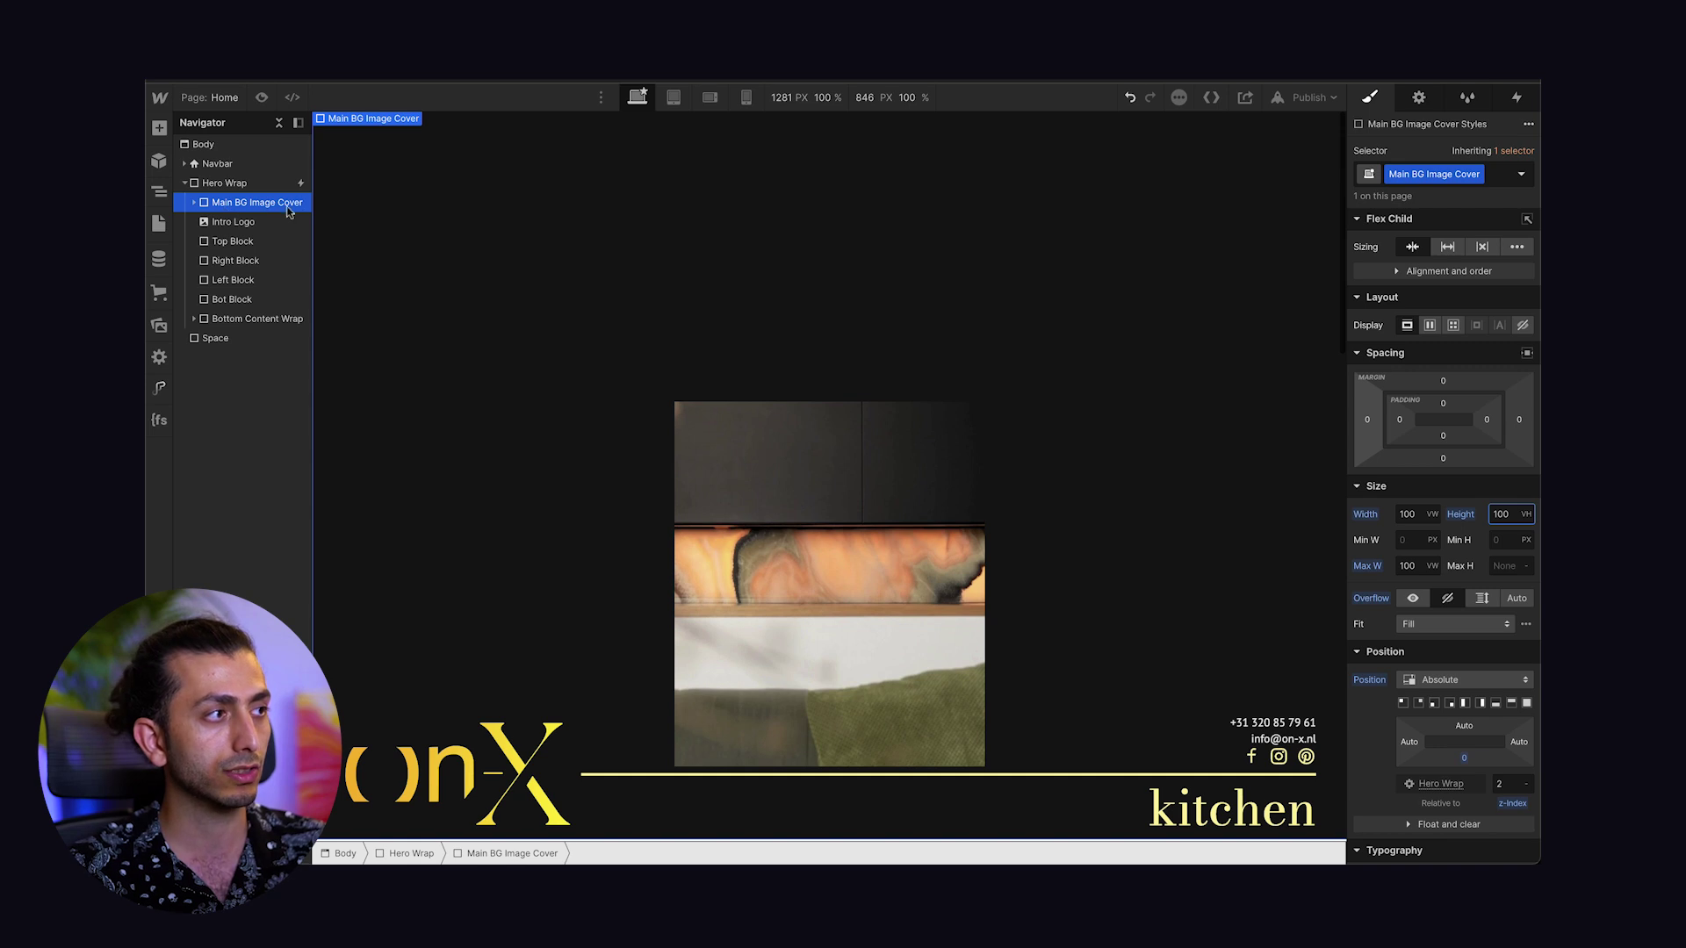
{"action": "left_click", "coordinate": [263, 223]}
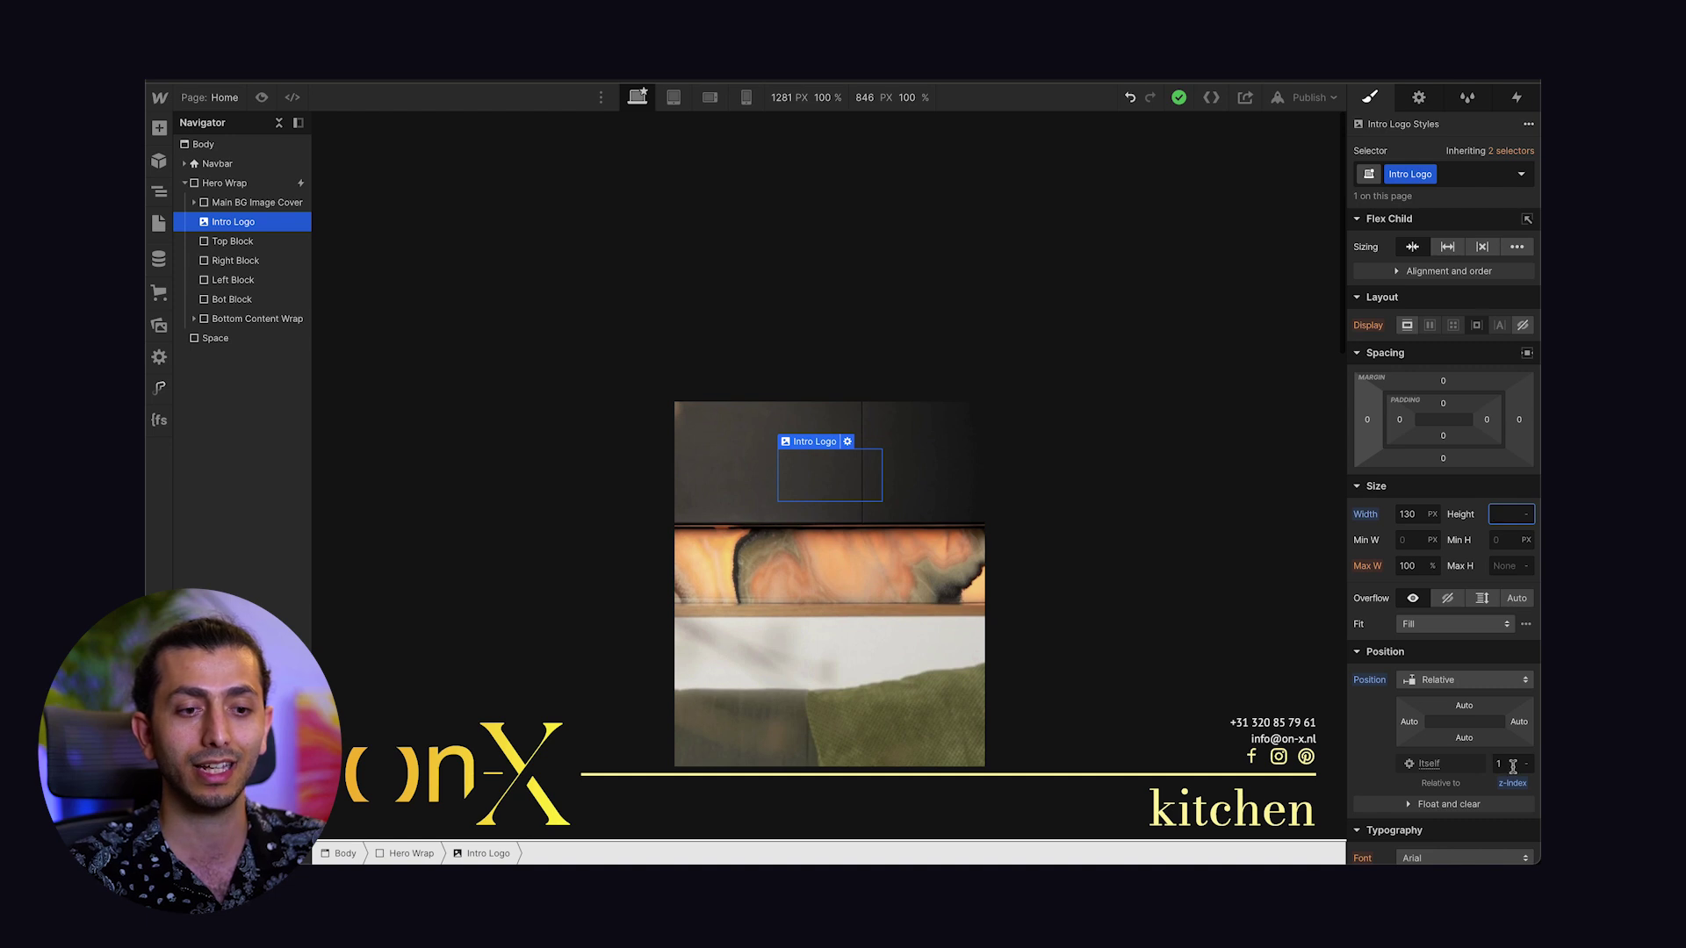
{"action": "left_click", "coordinate": [274, 206]}
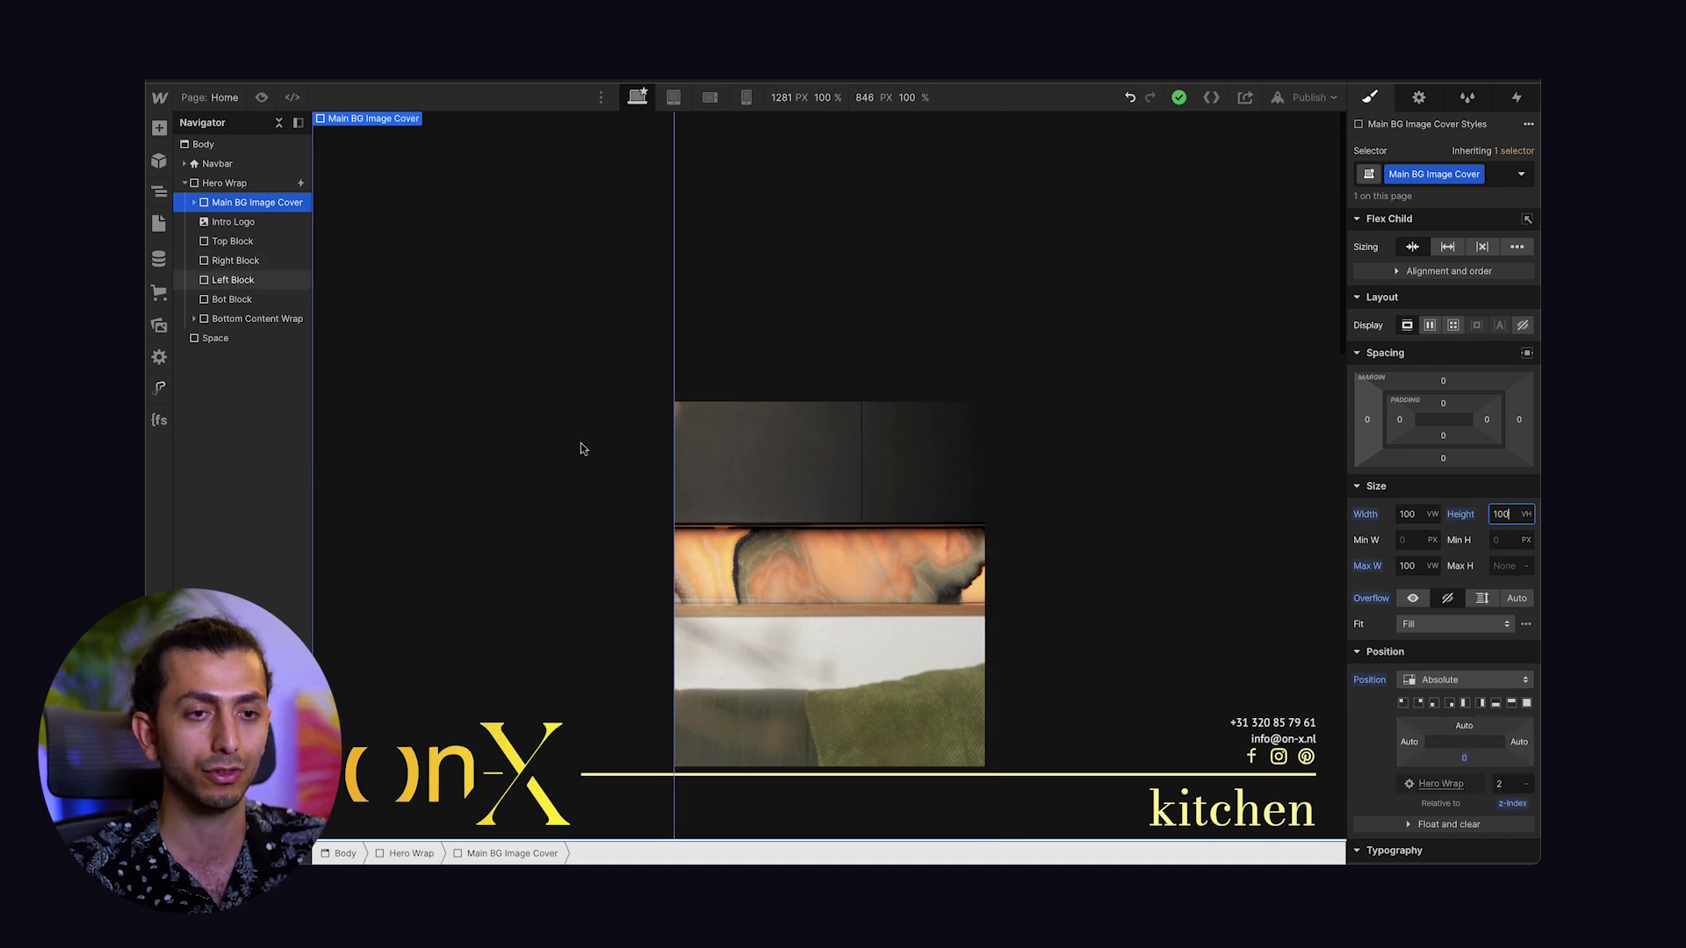
{"action": "left_click", "coordinate": [232, 242]}
{"action": "left_click", "coordinate": [244, 262]}
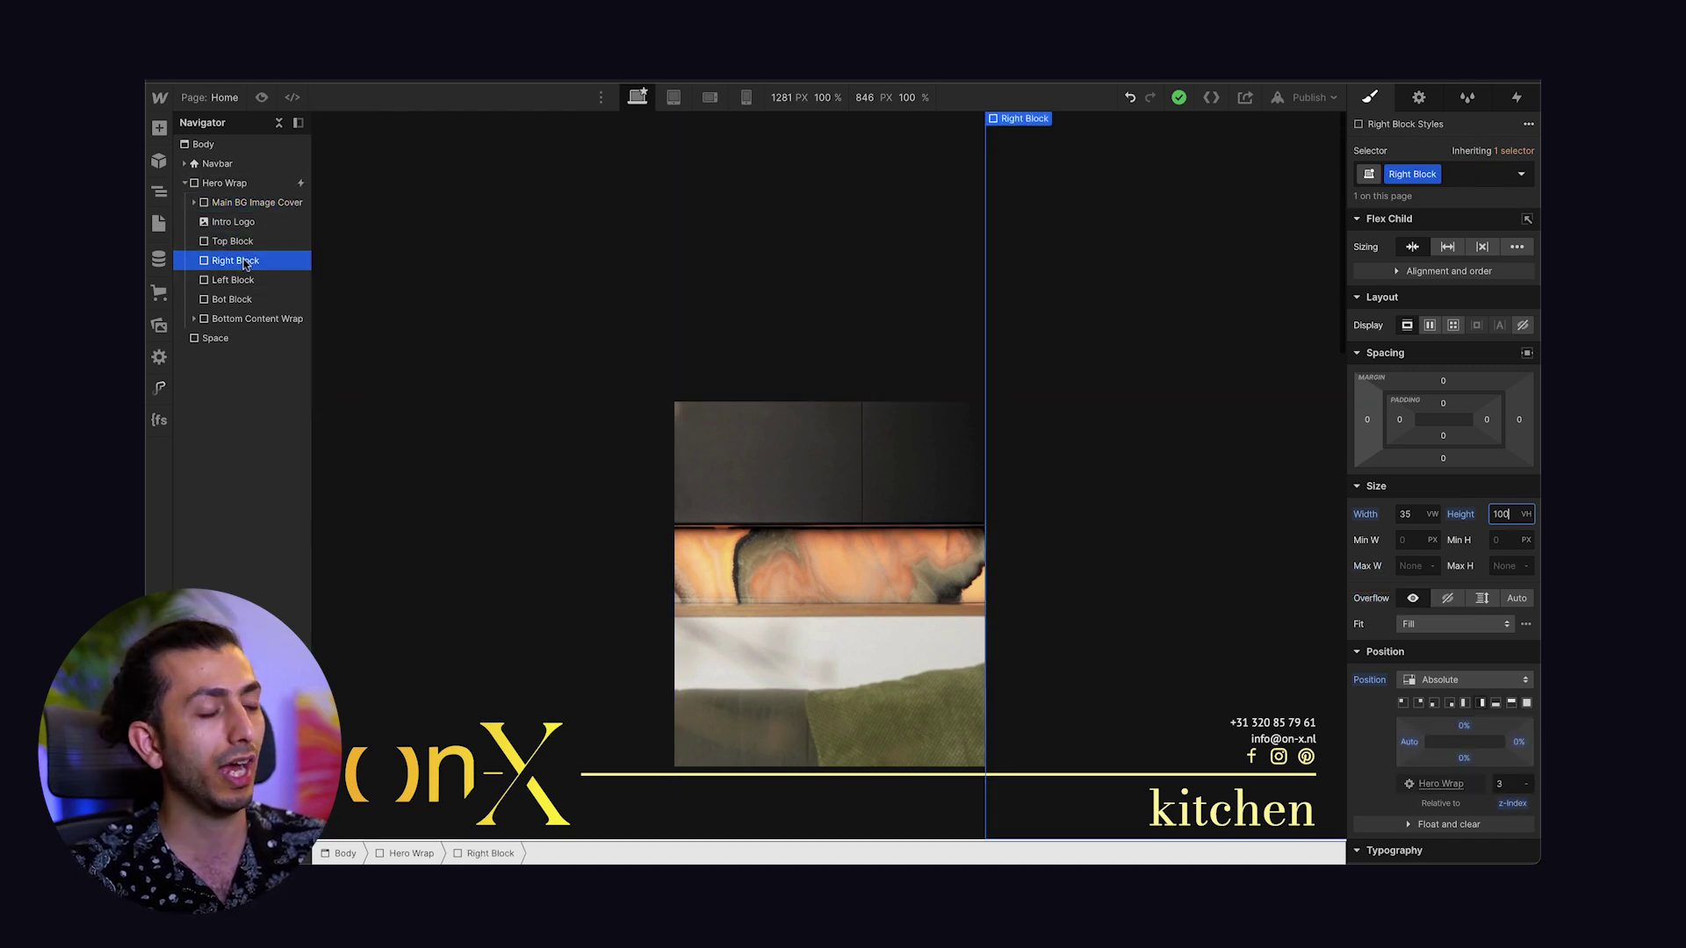
{"action": "left_click", "coordinate": [245, 281]}
{"action": "left_click", "coordinate": [244, 300]}
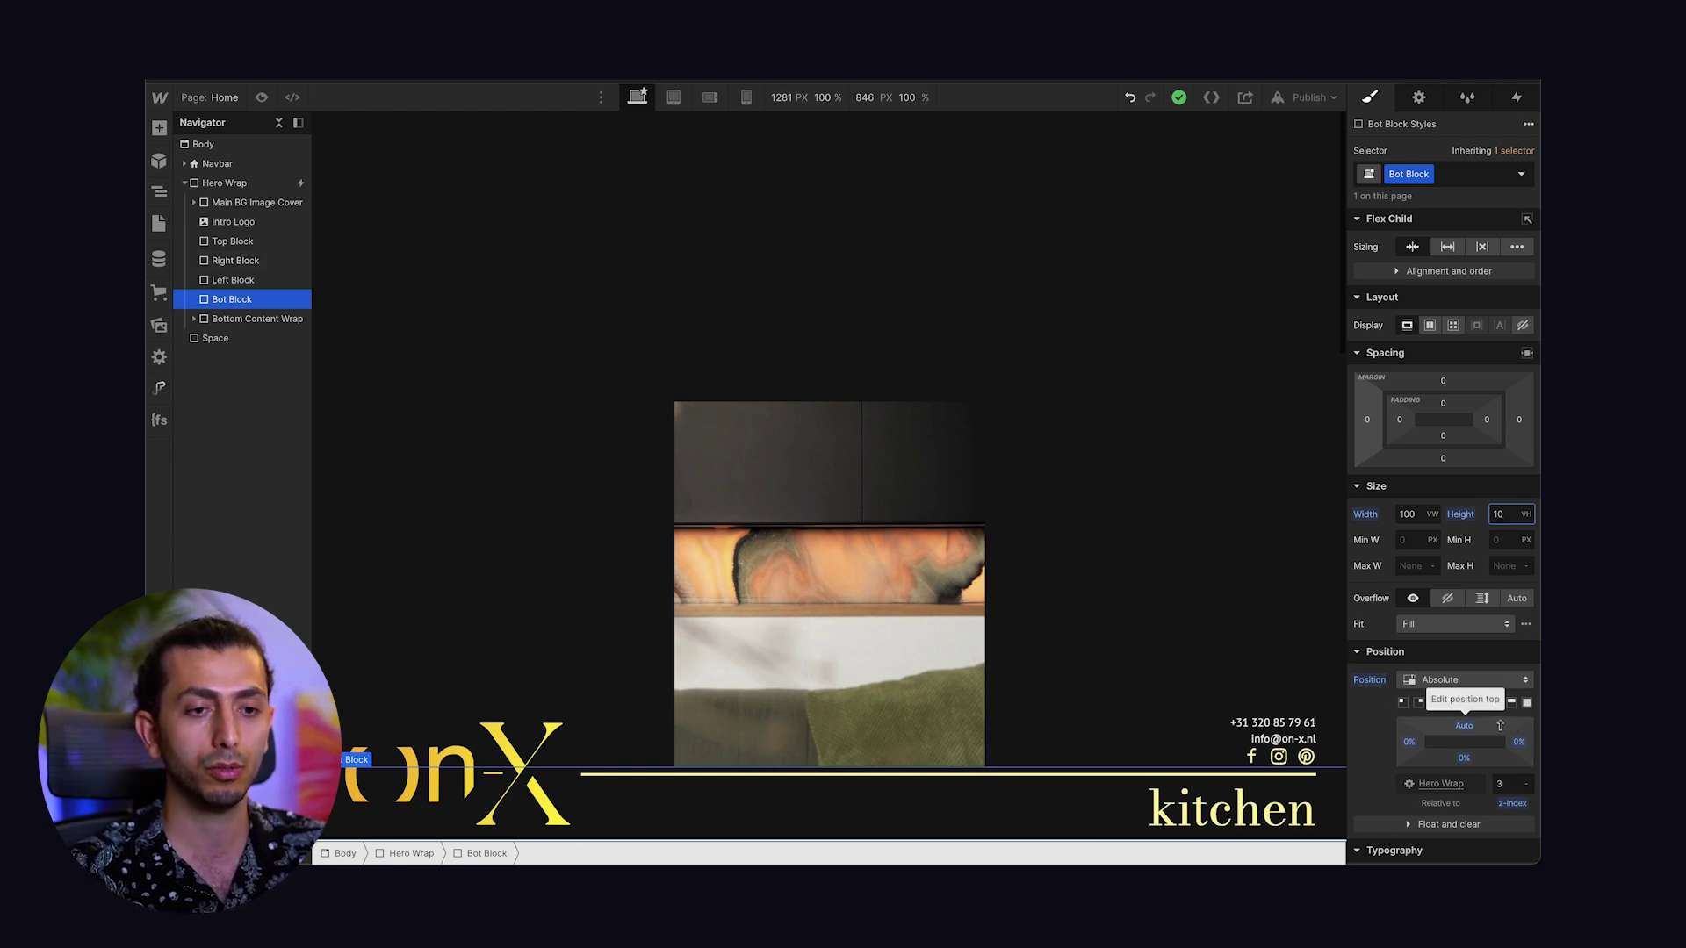
Raise the Top Block's height to 100 VH, lower it in steps of 10 to 10 VH, and return it to 40 VH.
{"action": "left_click", "coordinate": [733, 273]}
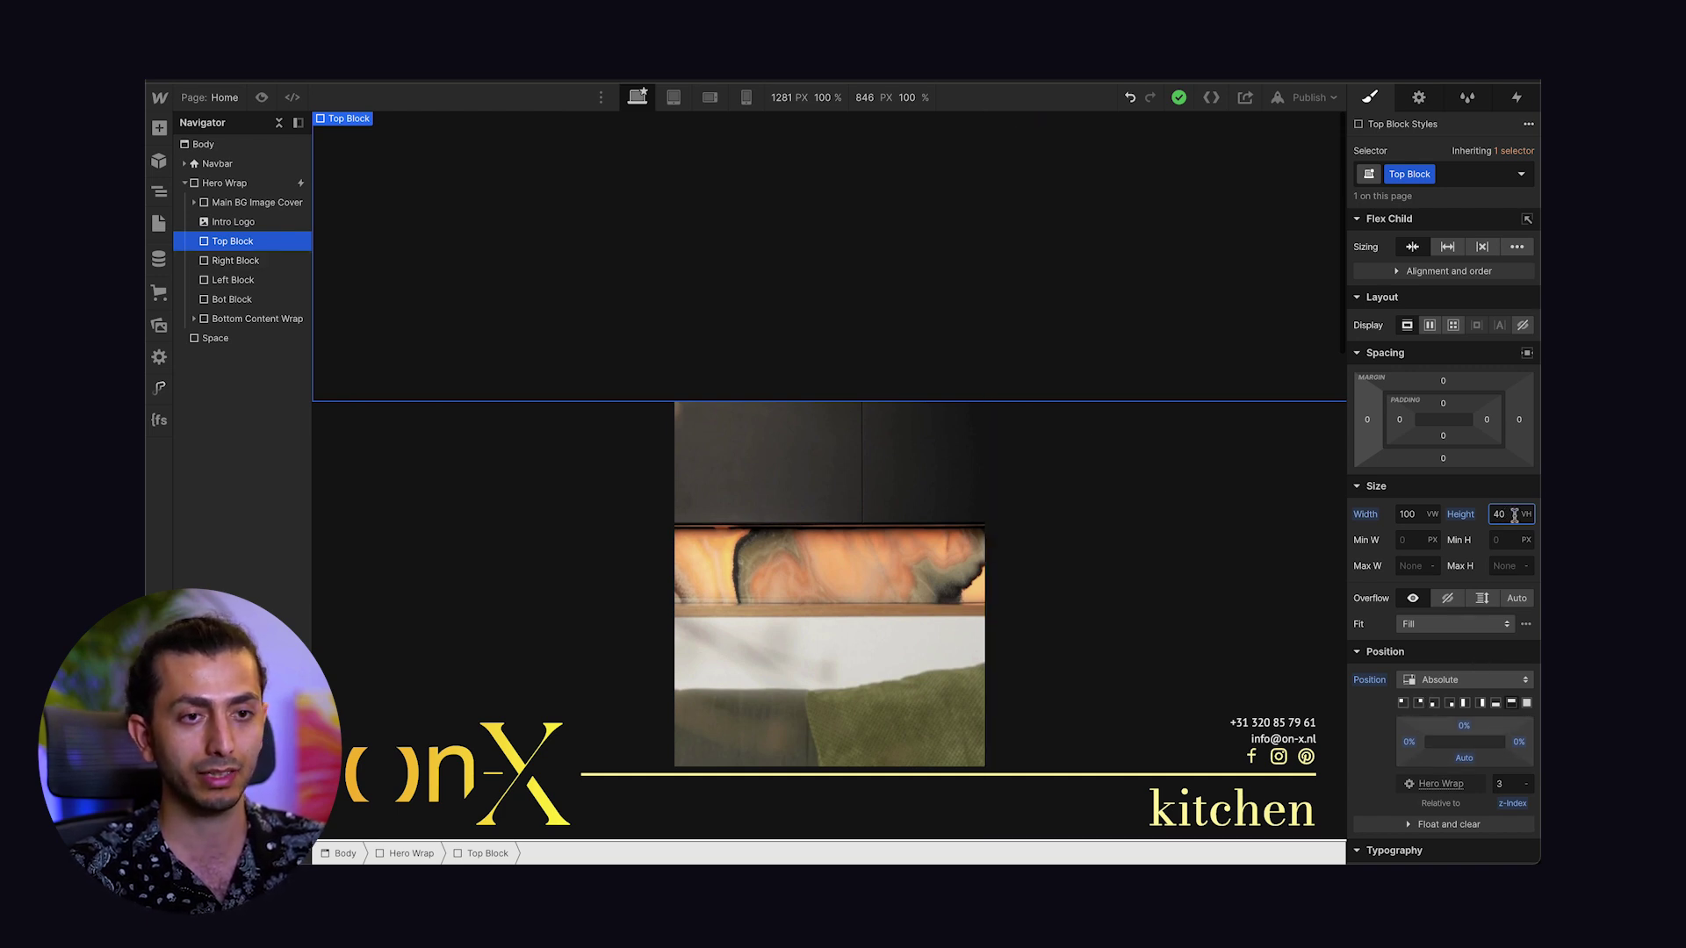
{"action": "type", "text": "90"}
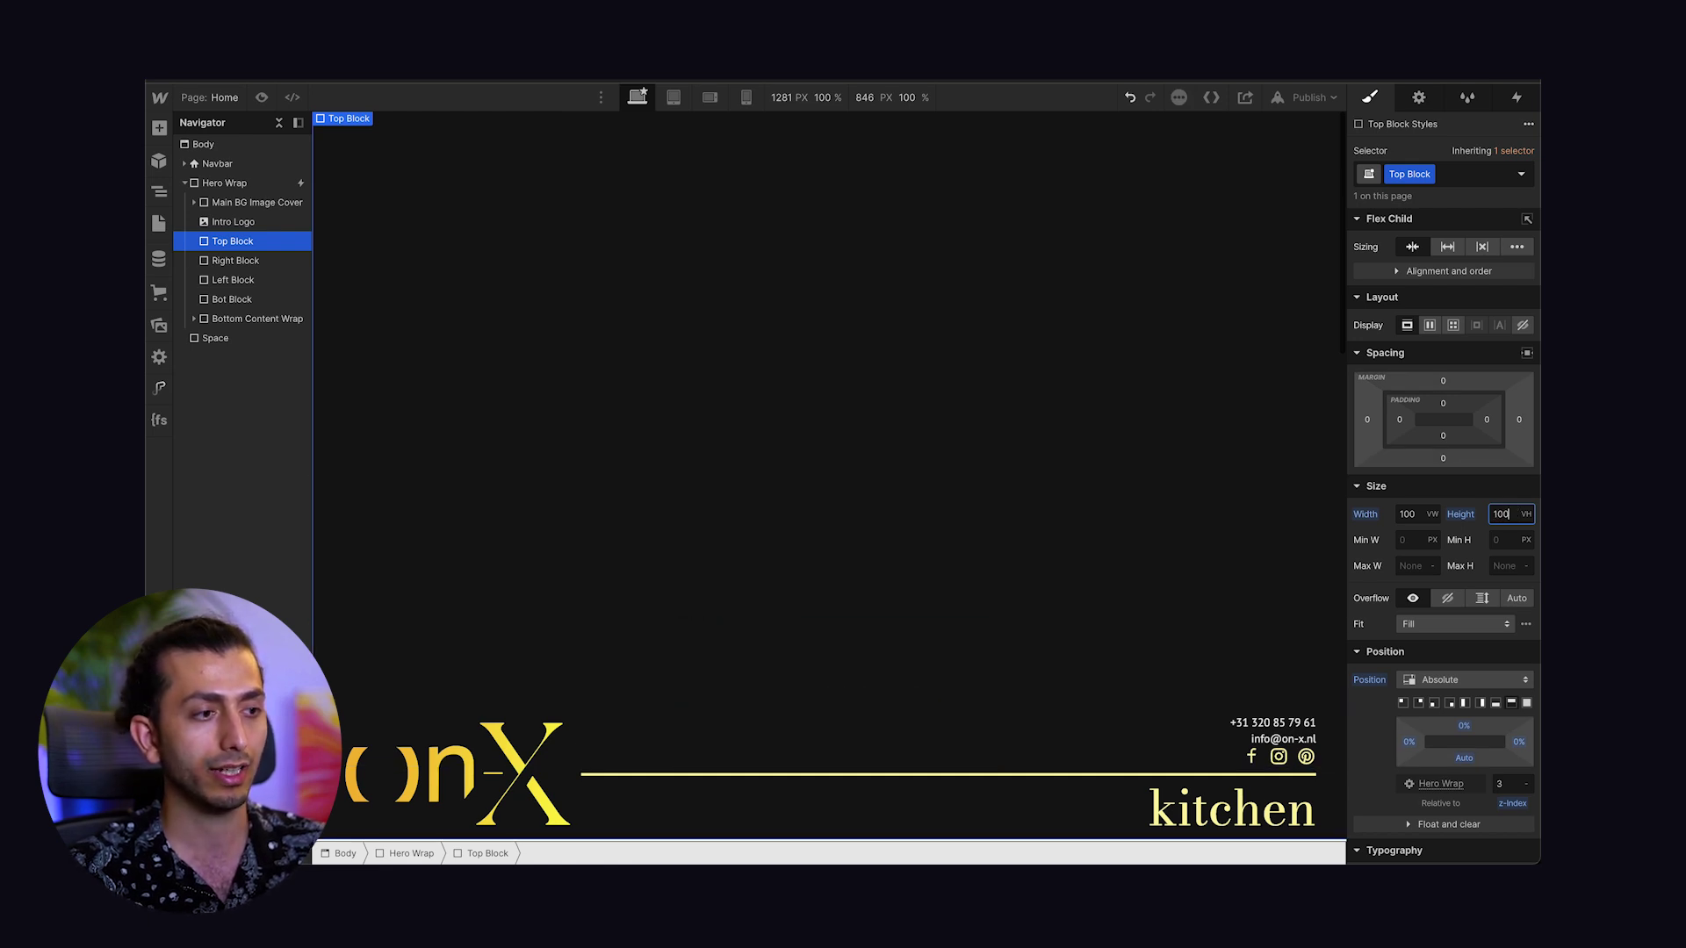
{"action": "key", "text": "shift+Down"}
{"action": "key", "text": "shift+Down"}
{"action": "key", "text": "shift+Down"}
{"action": "key", "text": "shift+Down"}
{"action": "key", "text": "shift+Down"}
{"action": "key", "text": "shift+Down"}
{"action": "key", "text": "shift+Down"}
{"action": "key", "text": "shift+Down"}
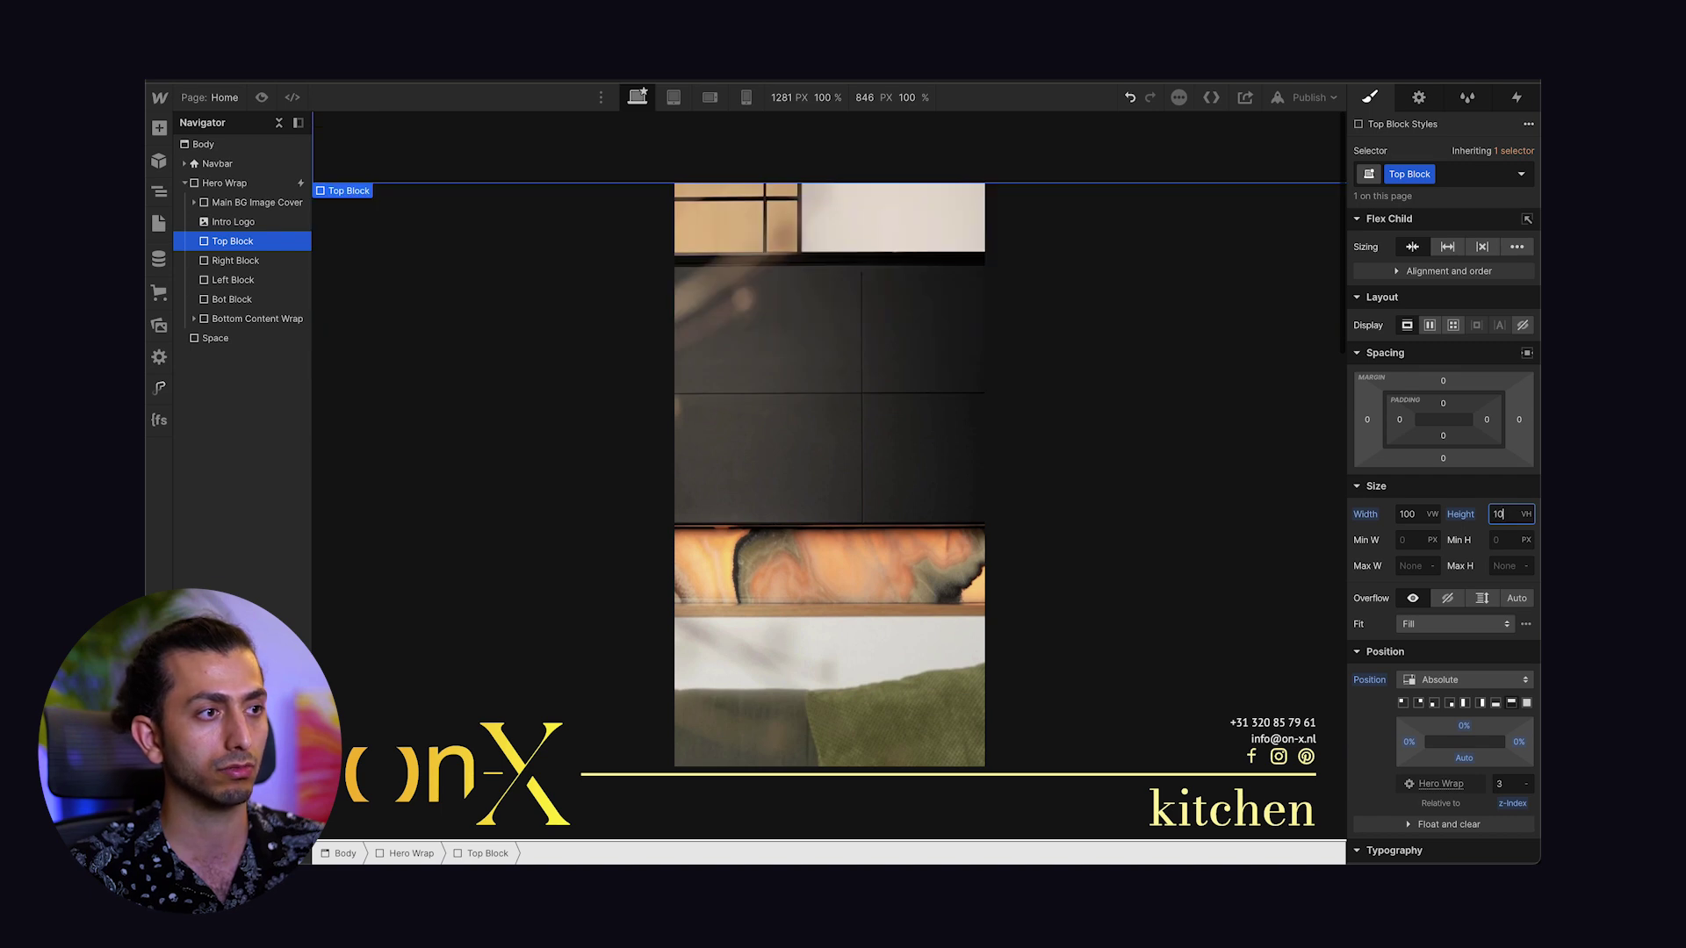
{"action": "key", "text": "shift+Up"}
{"action": "key", "text": "shift+Up"}
{"action": "key", "text": "shift+Up"}
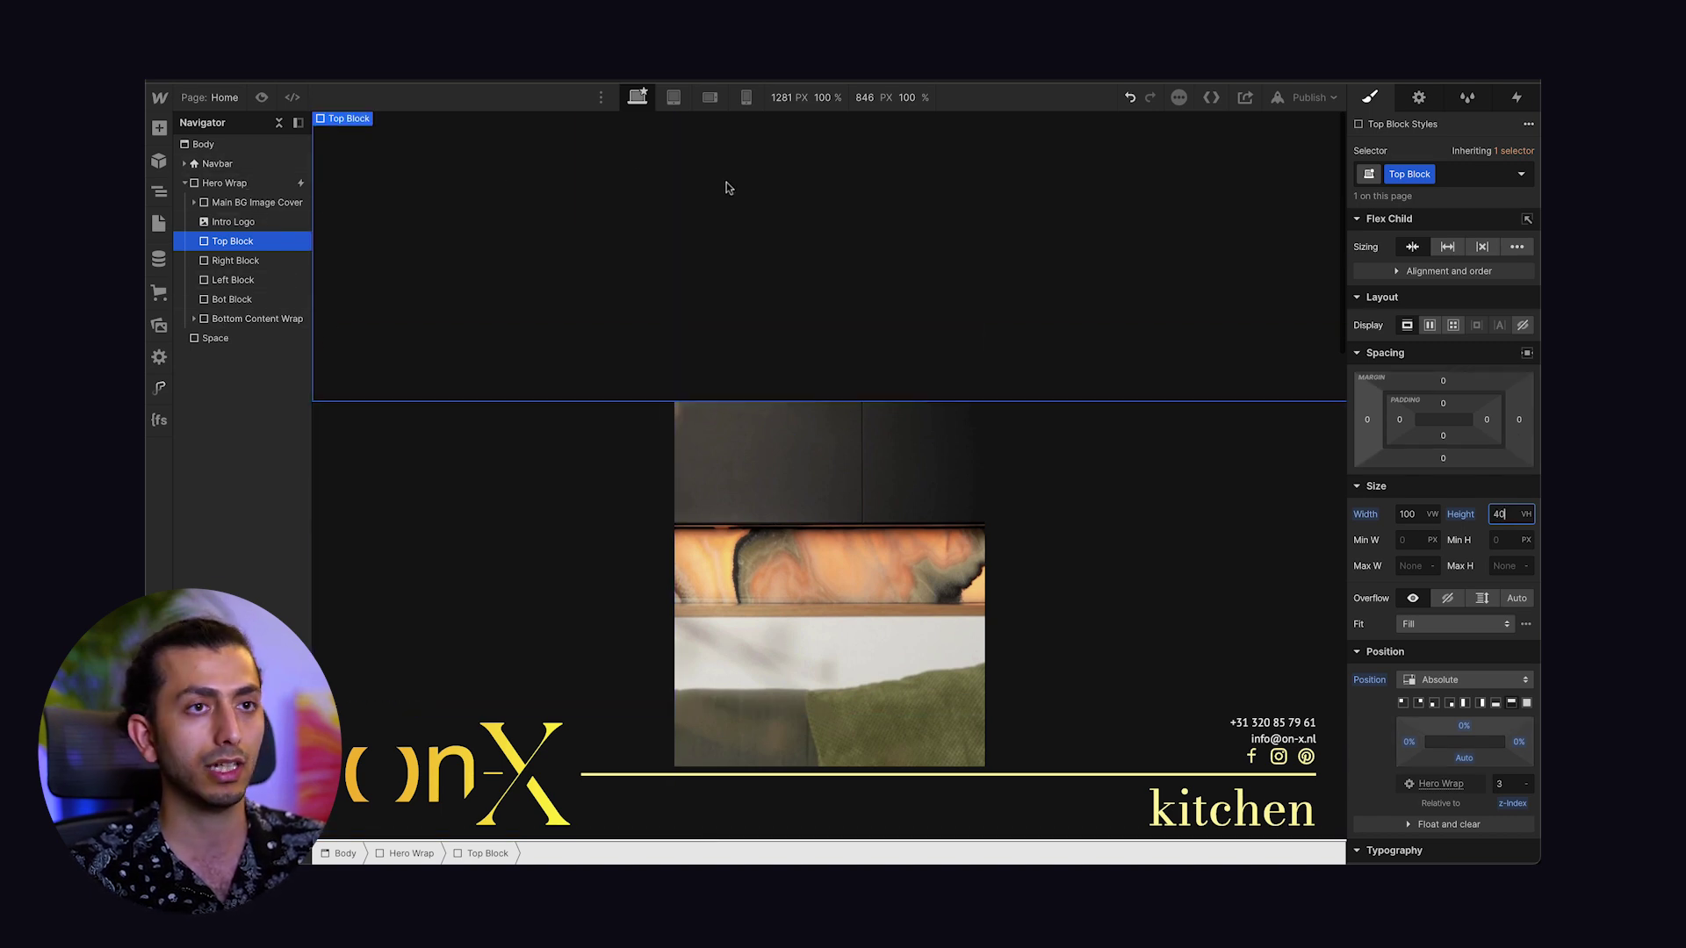
Open the page-load Hero Intro animation for editing and review its list of timed actions.
{"action": "left_click", "coordinate": [1526, 105]}
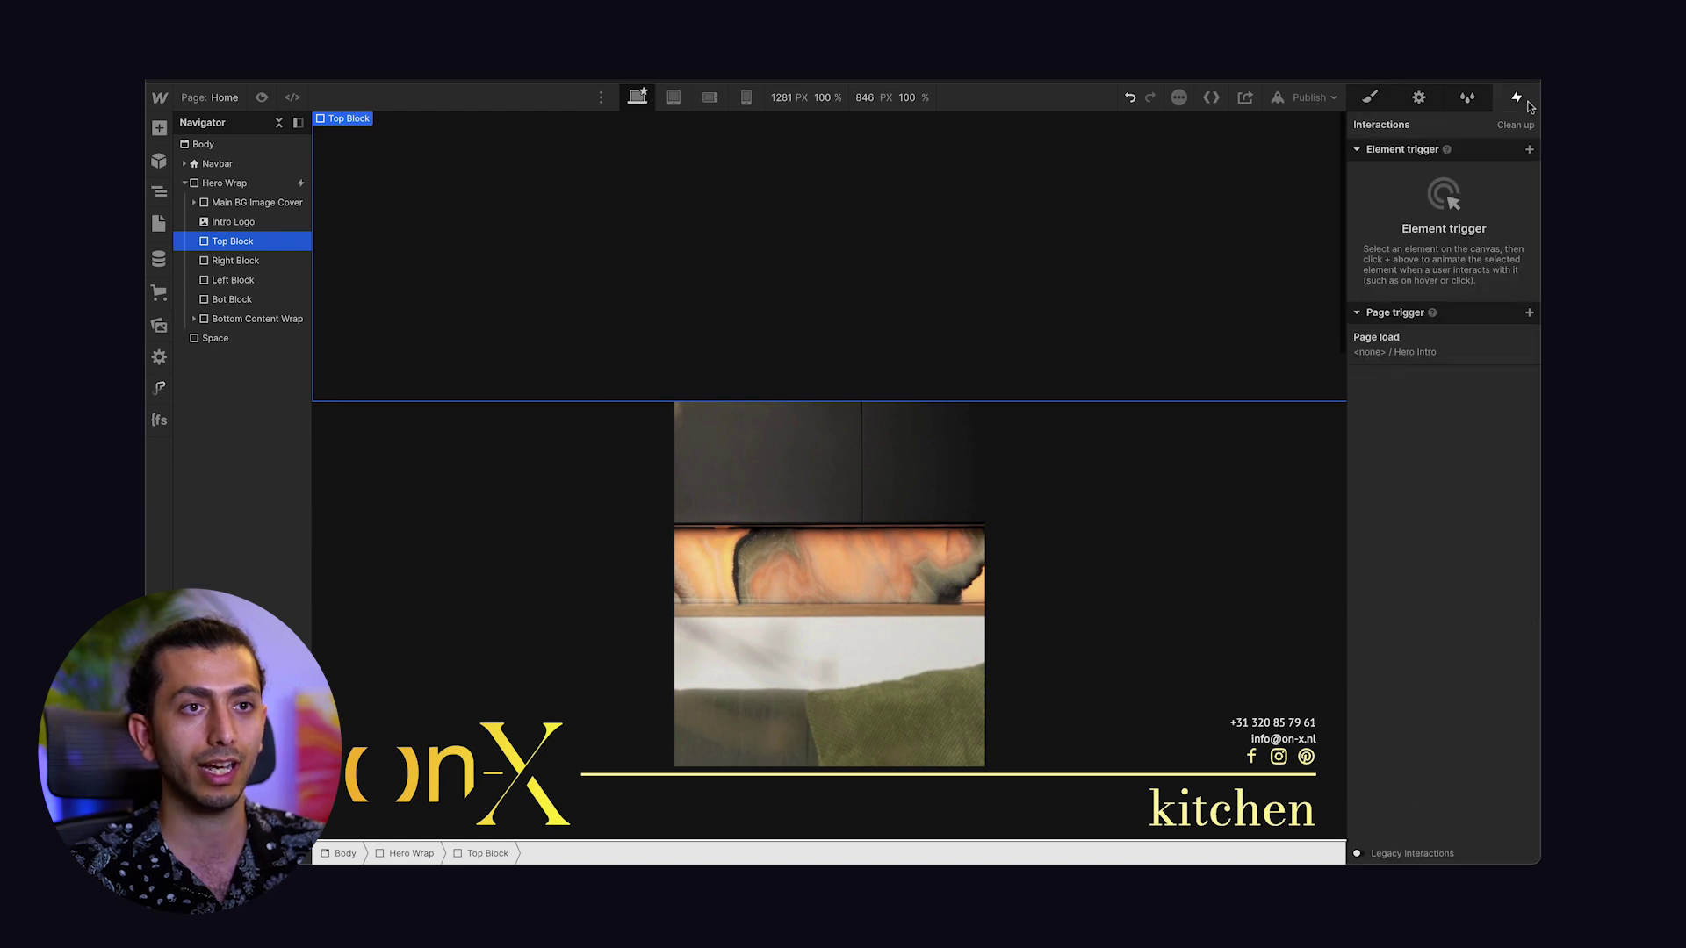
{"action": "left_click", "coordinate": [1394, 347]}
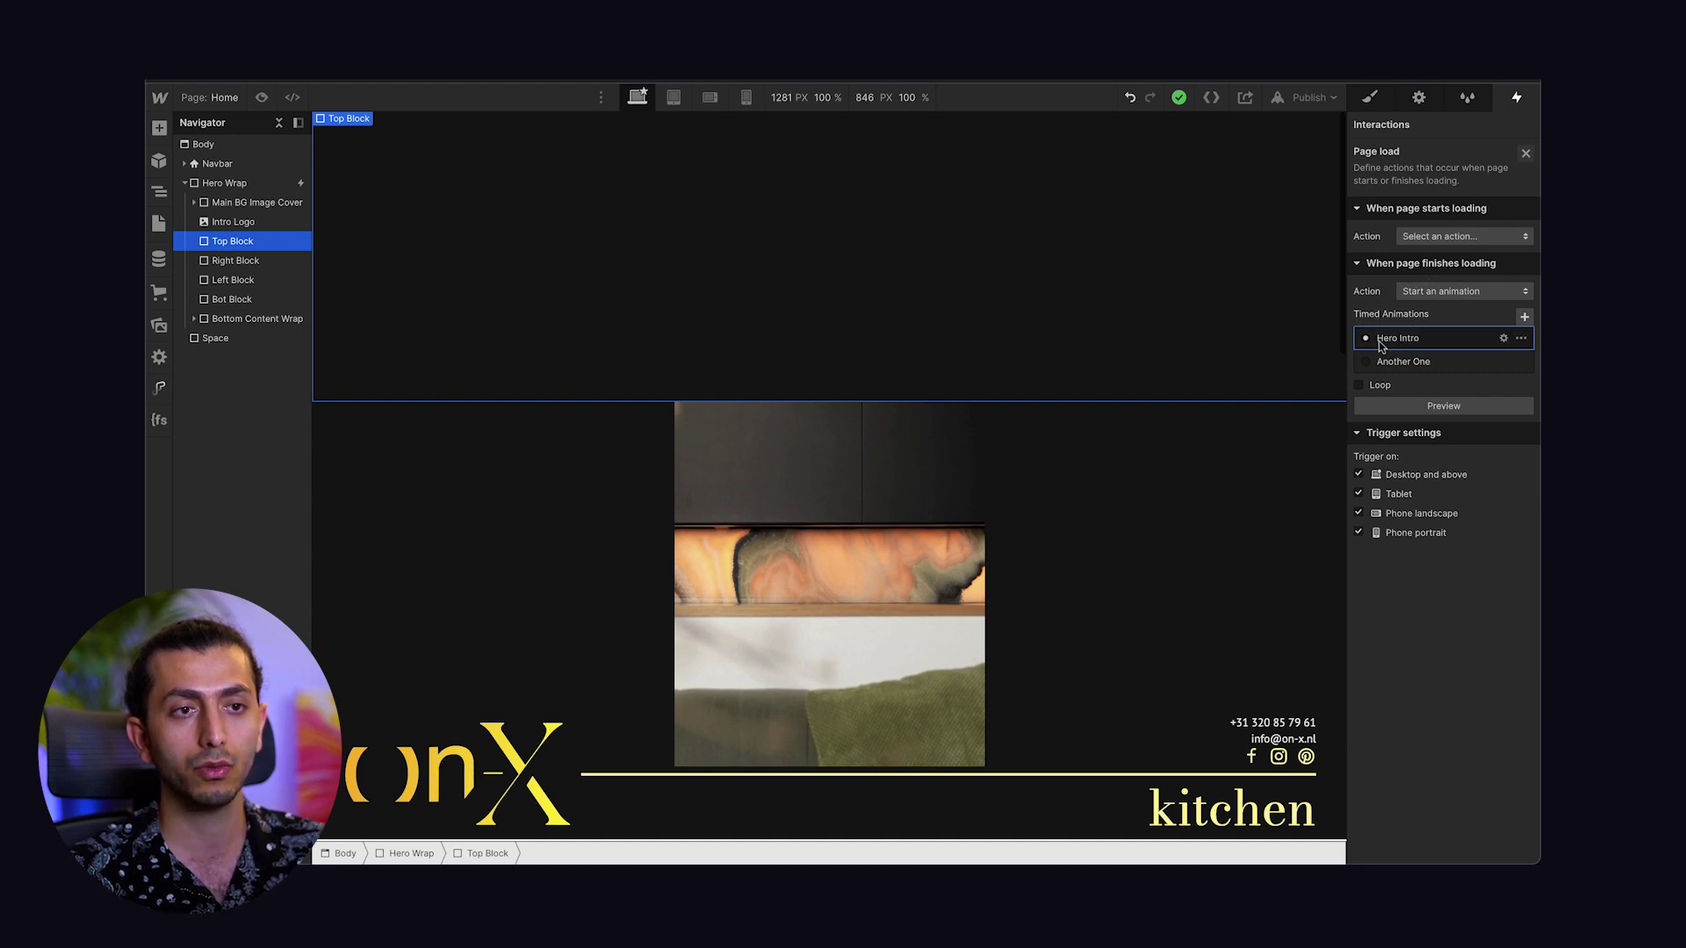
{"action": "left_click", "coordinate": [1413, 345]}
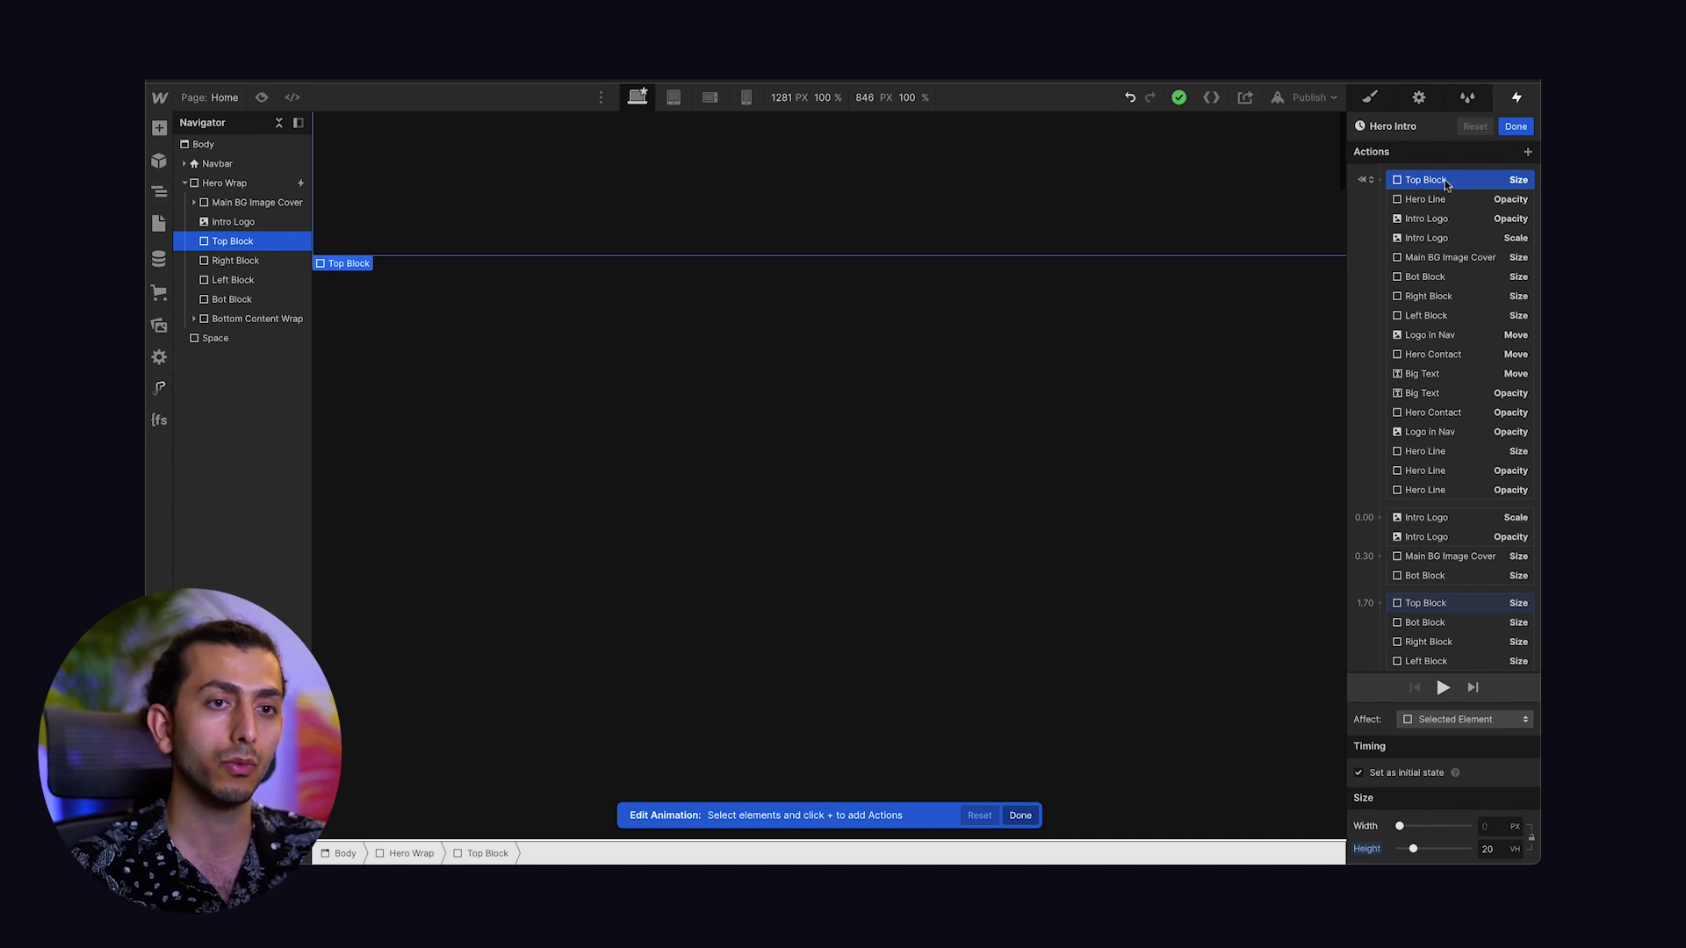
{"action": "scroll", "coordinate": [1447, 482], "scroll_direction": "down", "scroll_amount": 2}
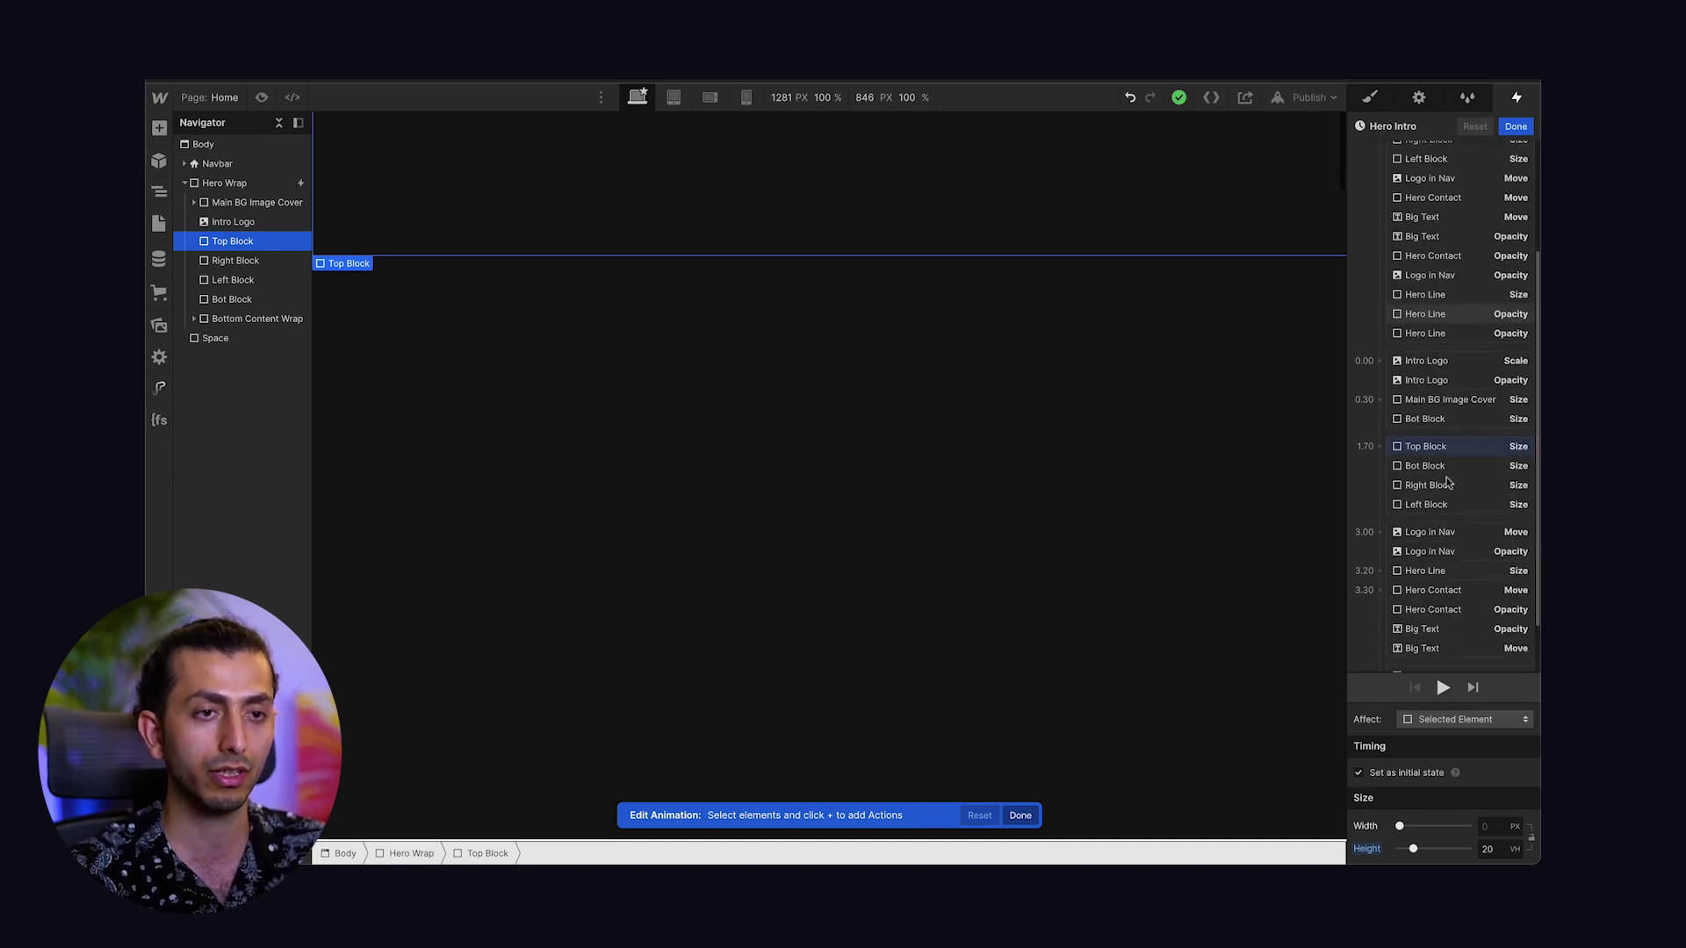
{"action": "scroll", "coordinate": [1447, 482], "scroll_direction": "up", "scroll_amount": 3}
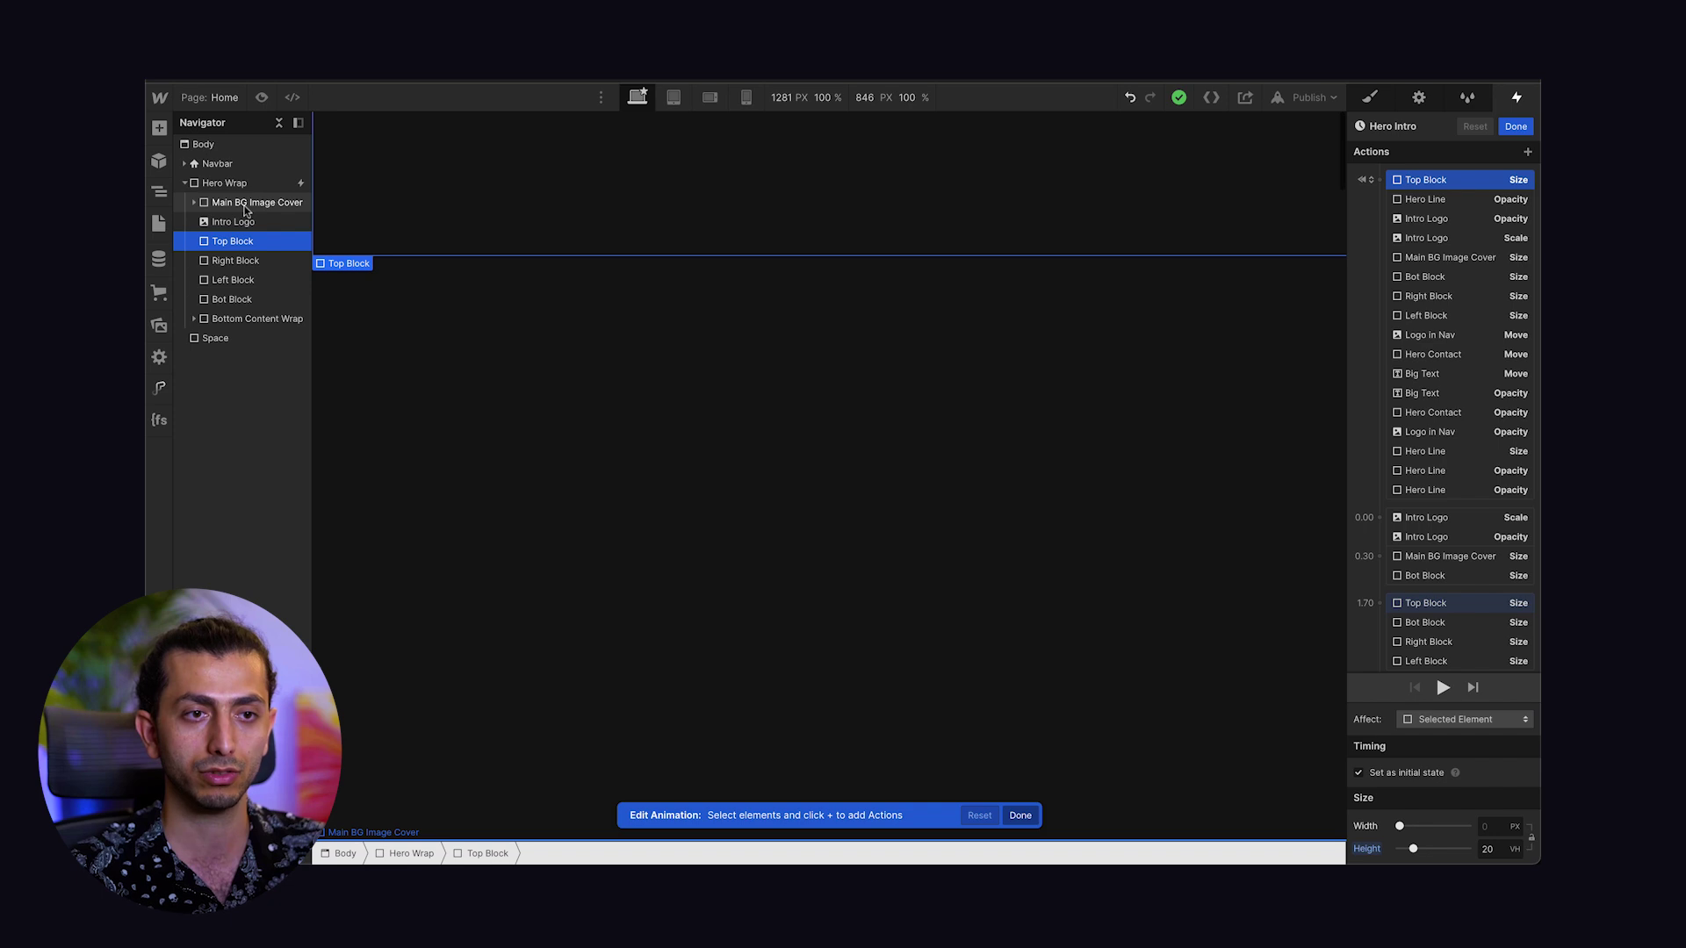
Examine the initial-state size actions of the Main BG Image Cover, Right Block, Top Block and Bot Block.
{"action": "left_click", "coordinate": [1457, 260]}
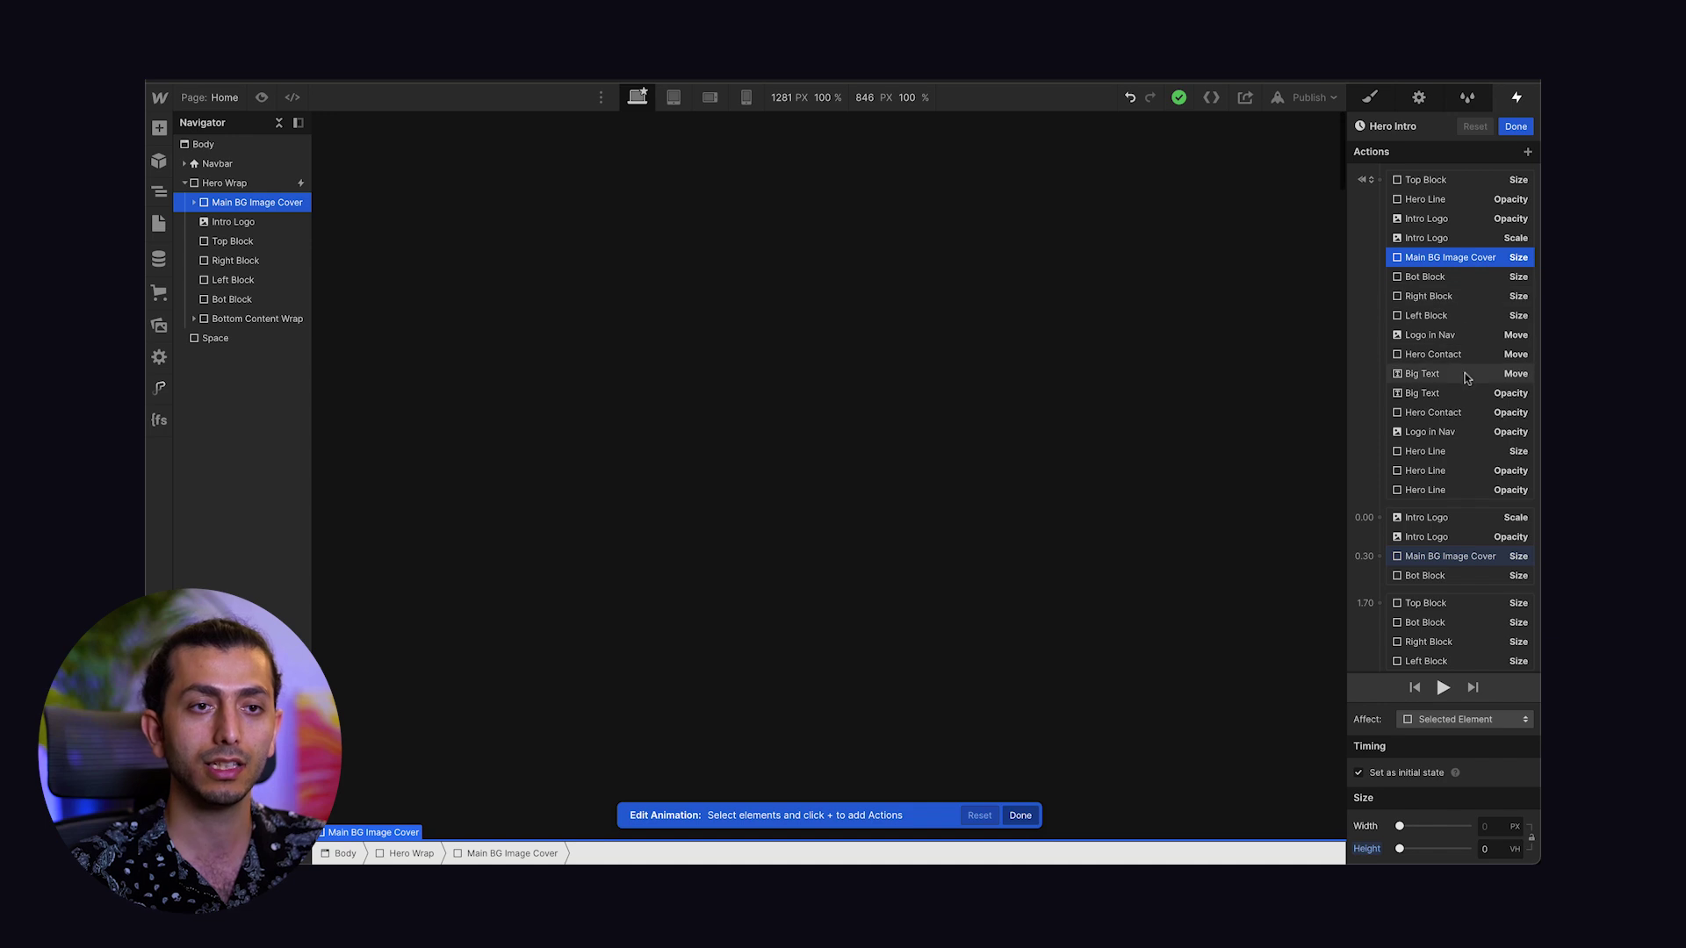
{"action": "left_click", "coordinate": [1073, 275]}
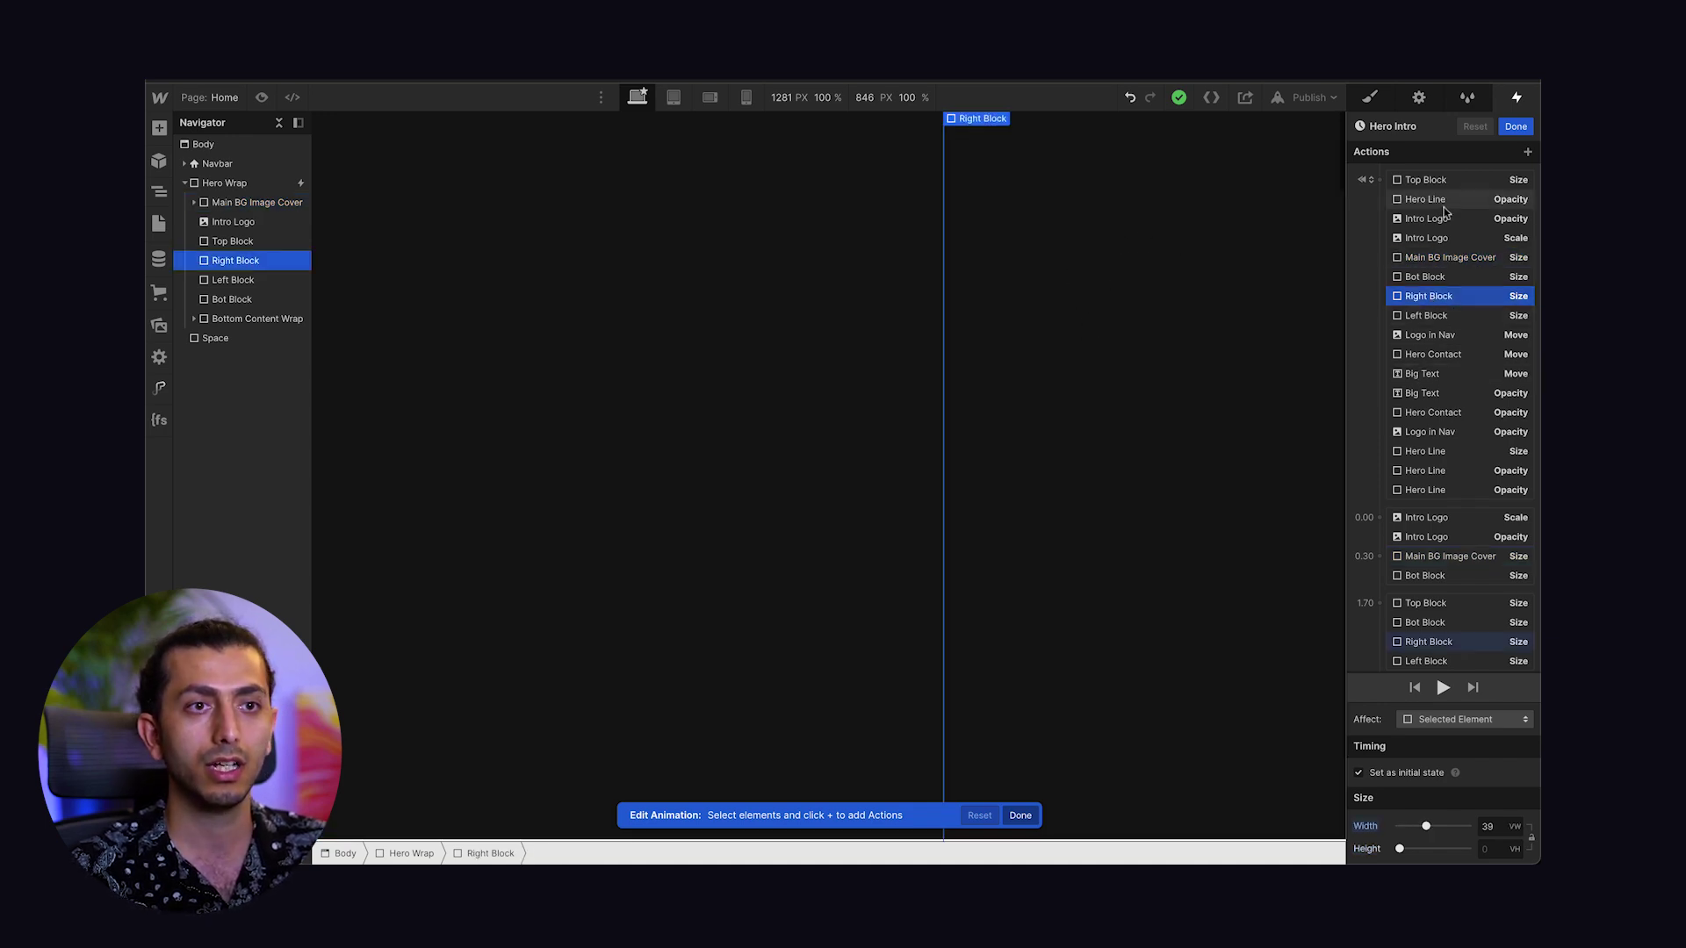
{"action": "left_click", "coordinate": [1448, 181]}
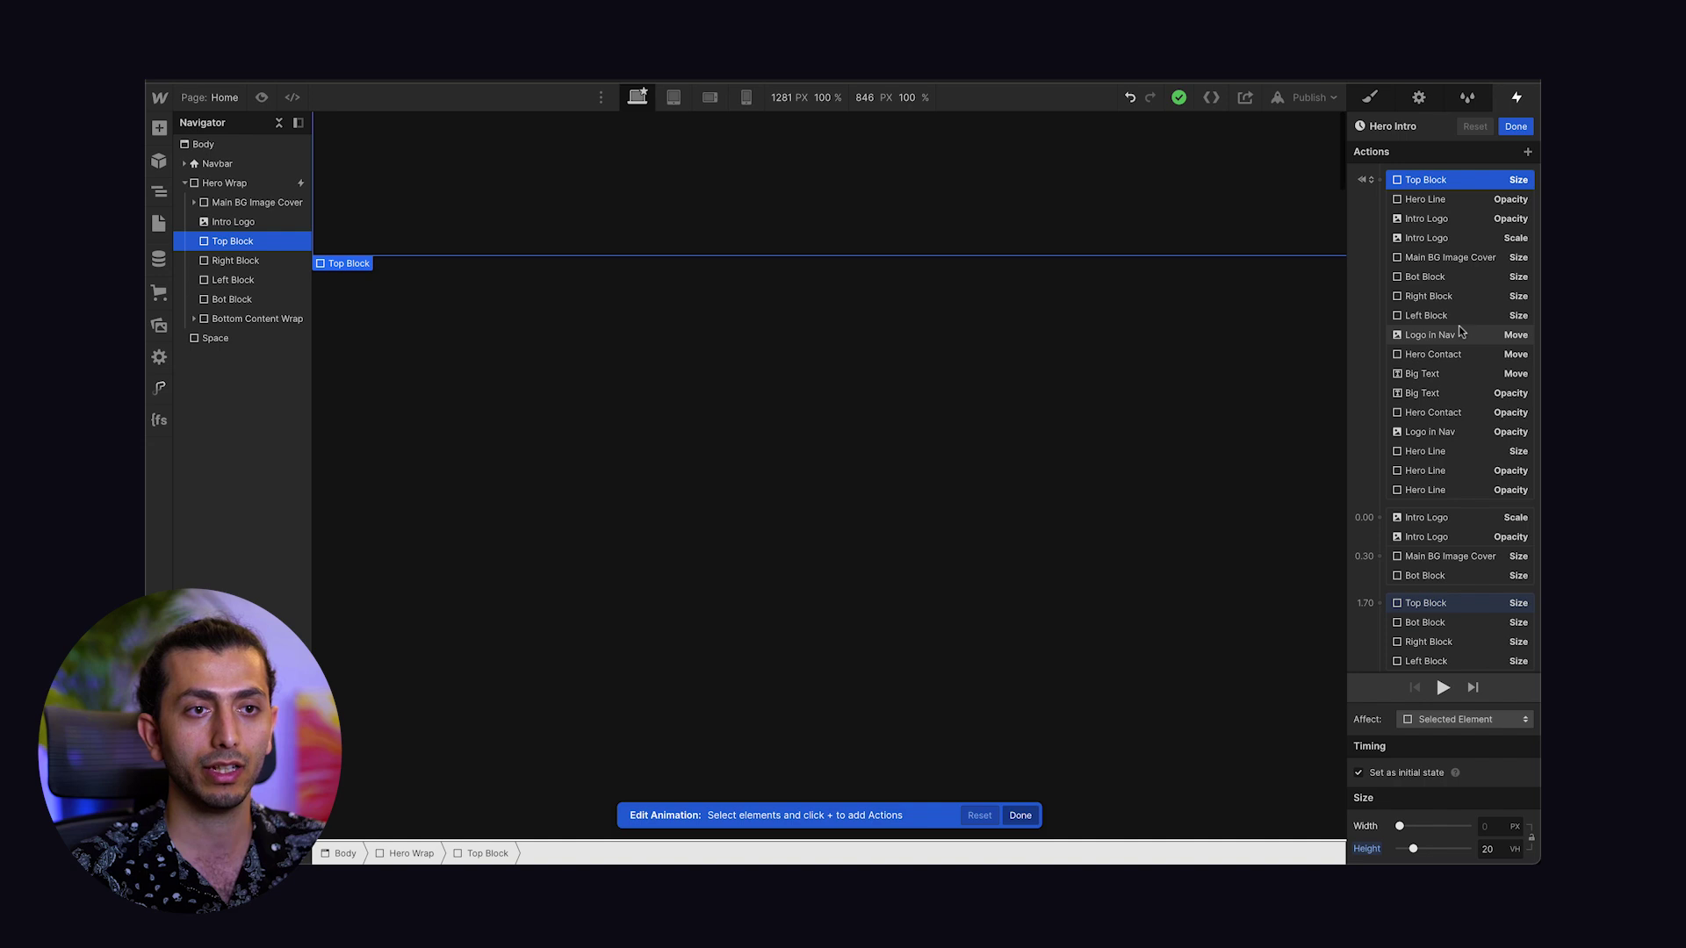
{"action": "left_click", "coordinate": [1425, 277]}
{"action": "mouse_move", "coordinate": [1510, 848]}
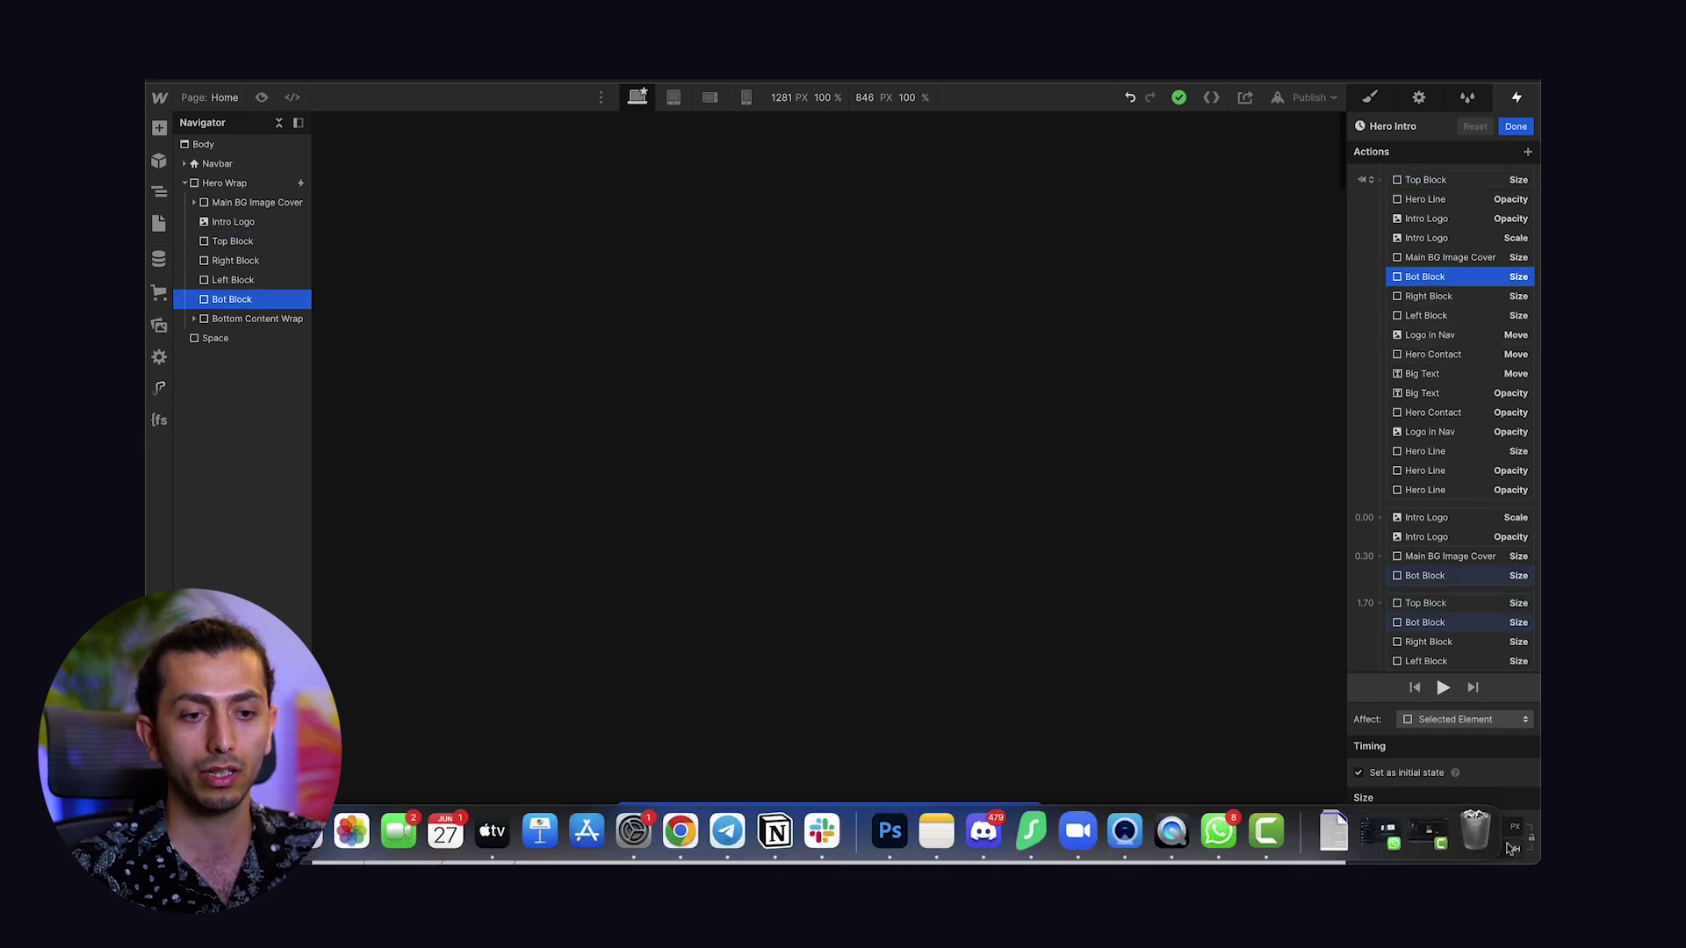
{"action": "left_click", "coordinate": [1489, 263]}
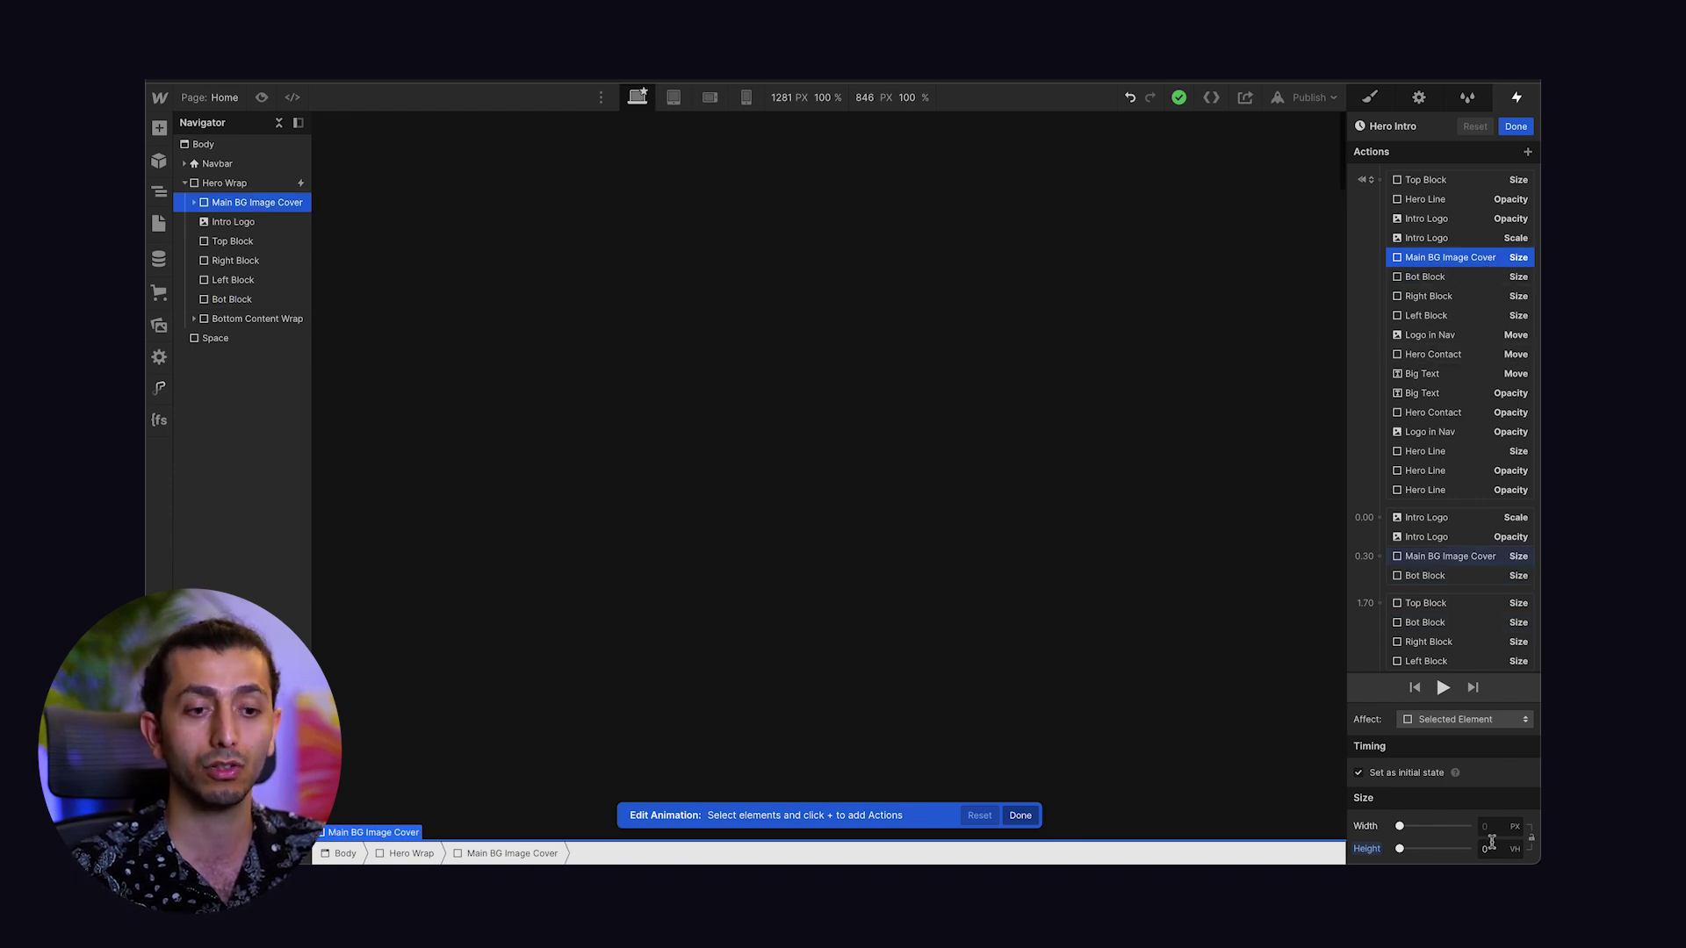
{"action": "left_click", "coordinate": [466, 204]}
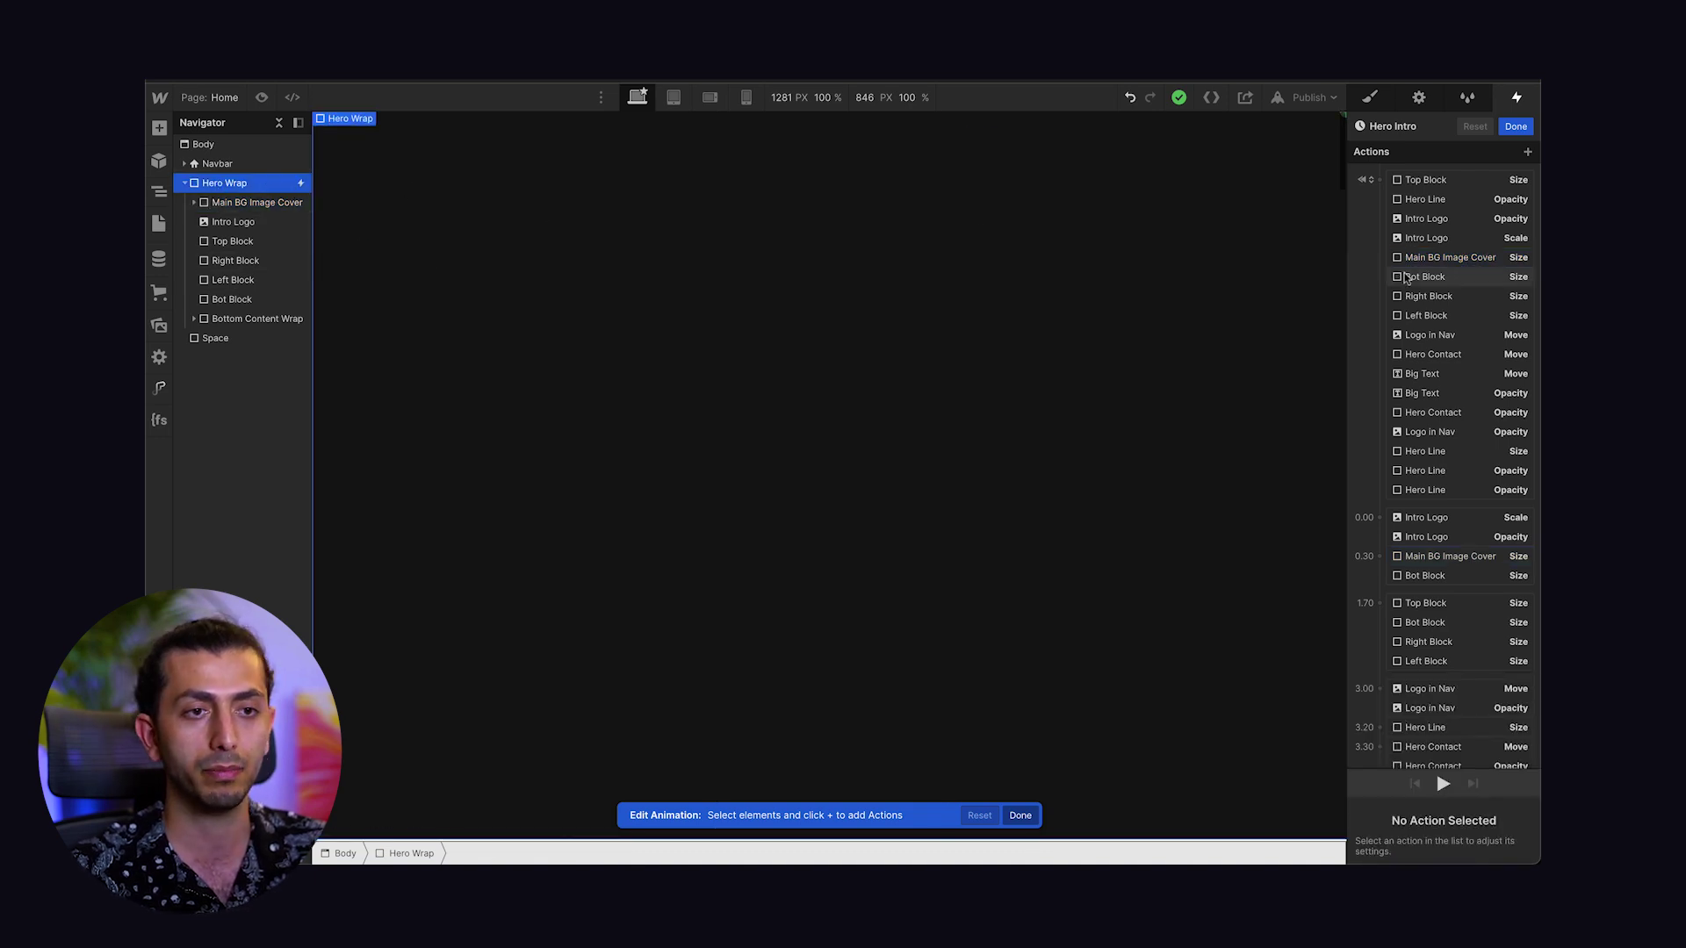
Examine the timing and values of the Intro Logo's scale and opacity actions at 0.00 s.
{"action": "left_click", "coordinate": [1470, 520]}
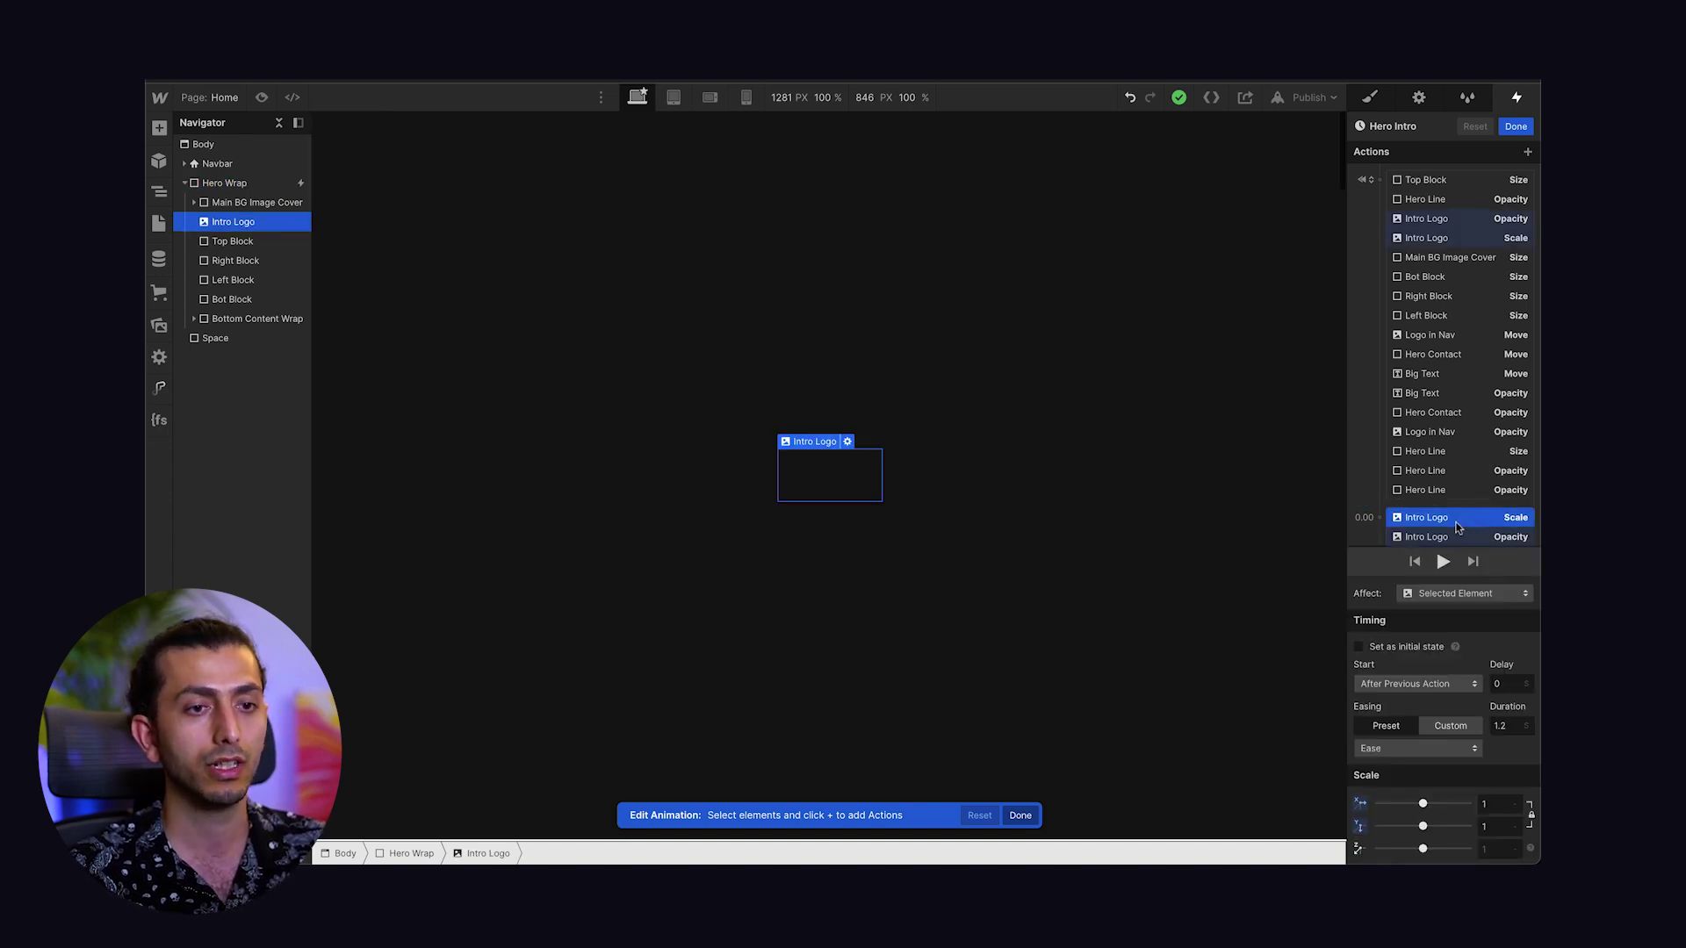
{"action": "scroll", "coordinate": [1456, 525], "scroll_direction": "down", "scroll_amount": 3}
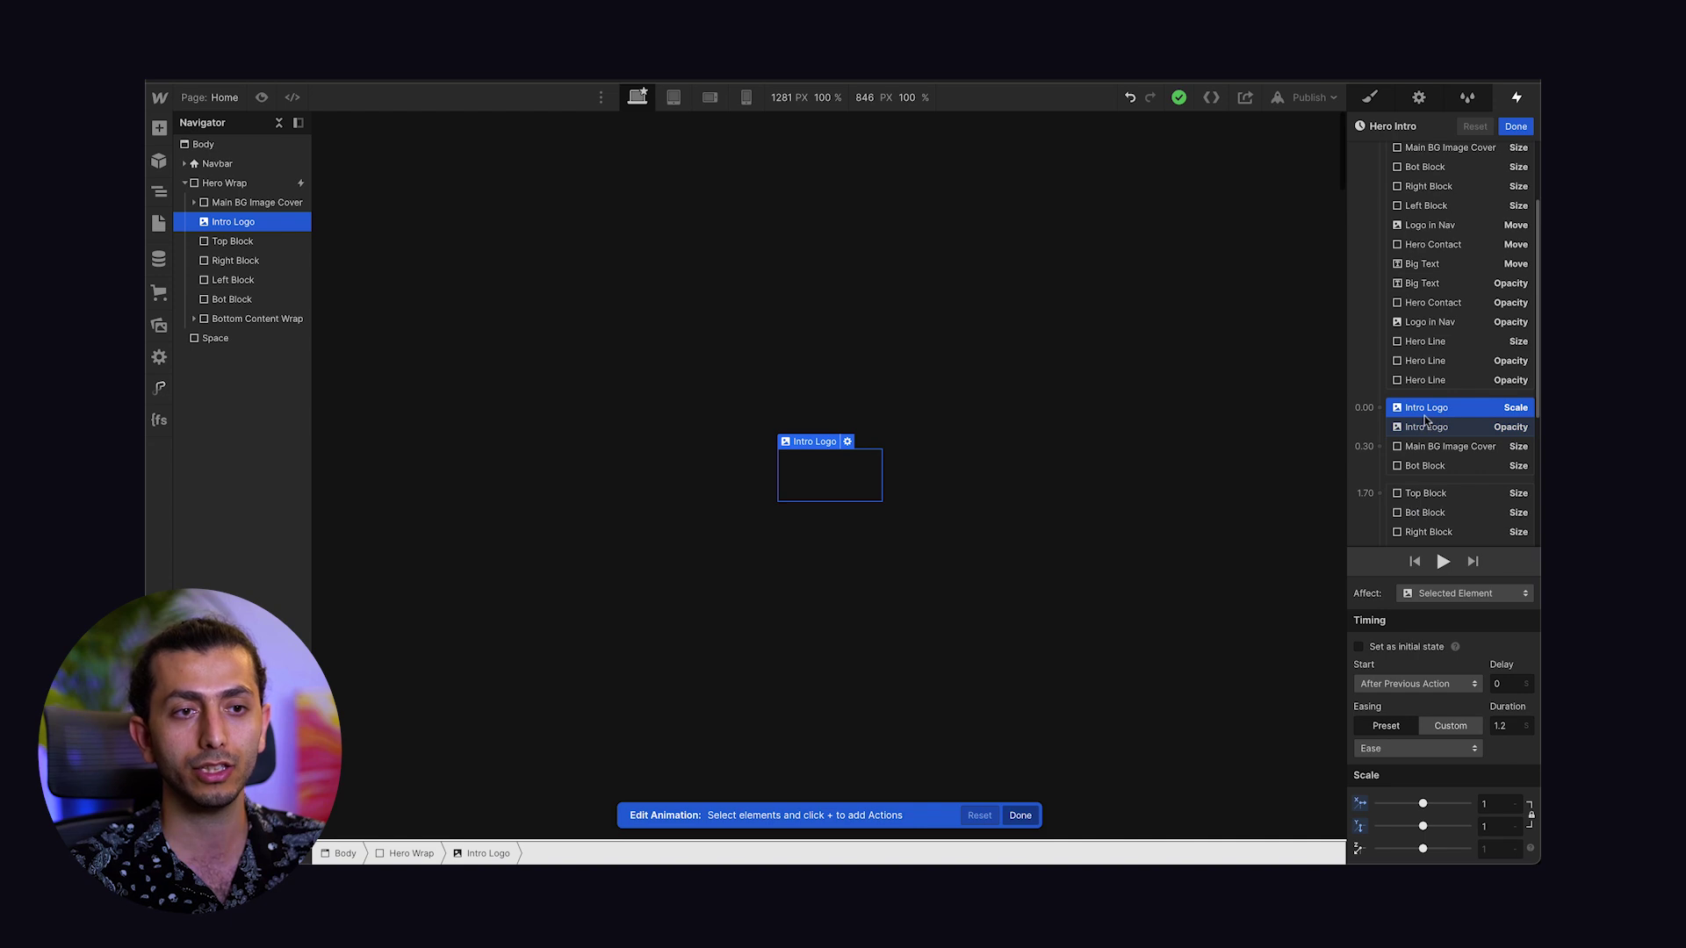
{"action": "left_click", "coordinate": [1438, 428]}
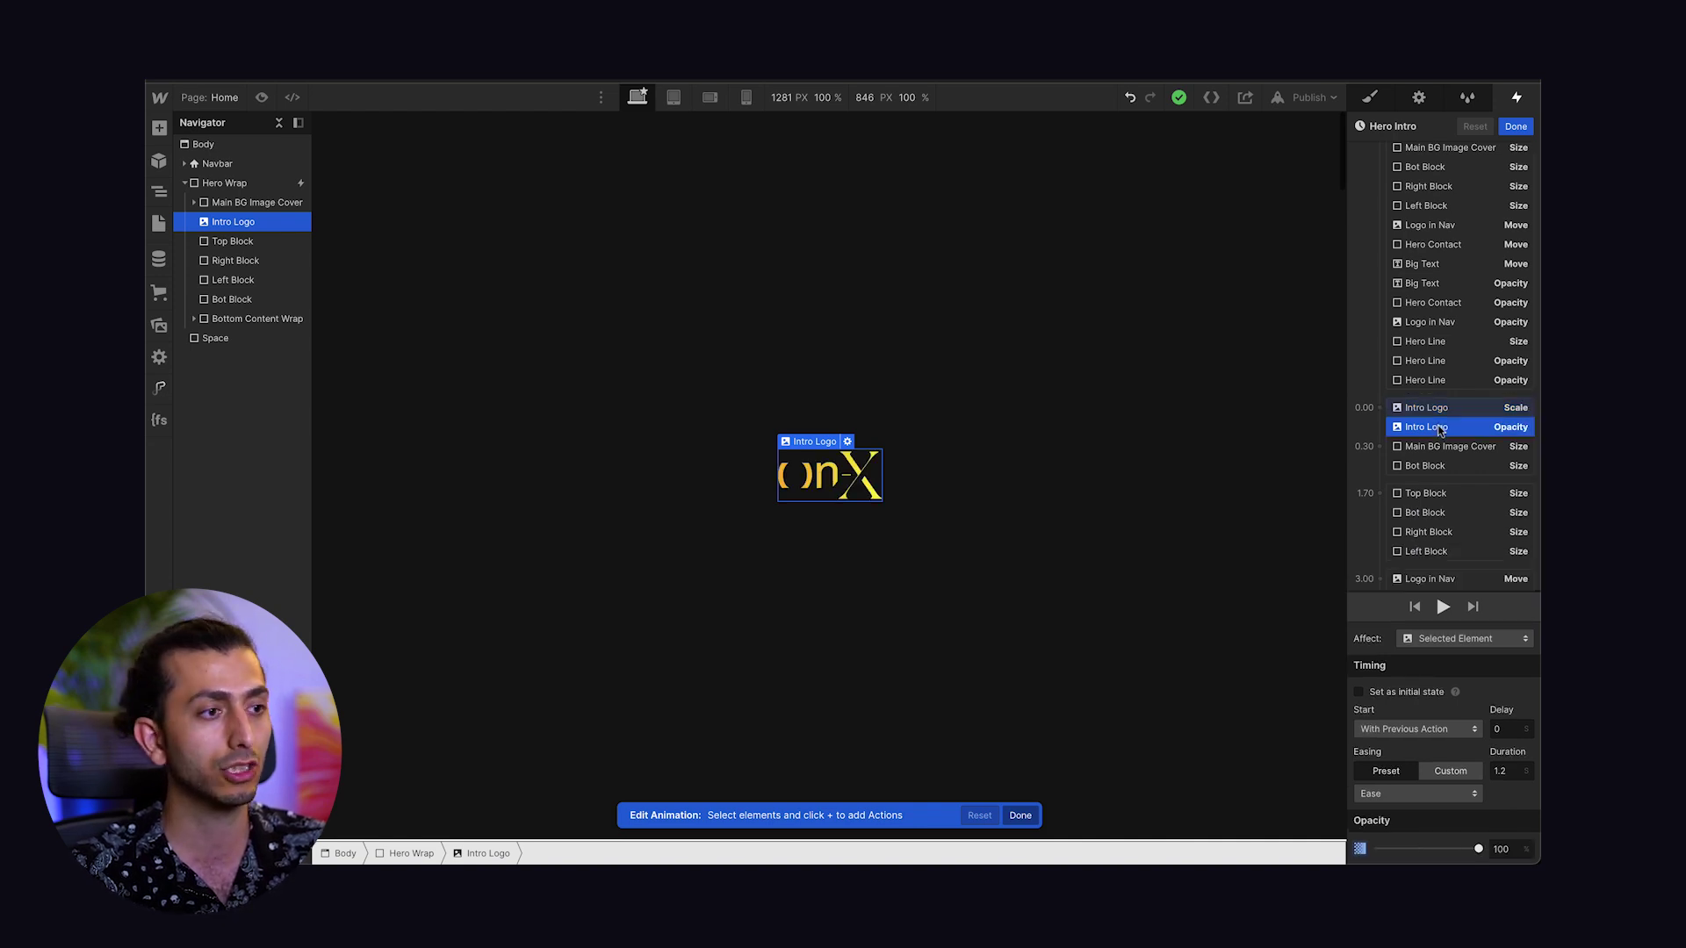
{"action": "scroll", "coordinate": [1440, 430], "scroll_direction": "down", "scroll_amount": 2}
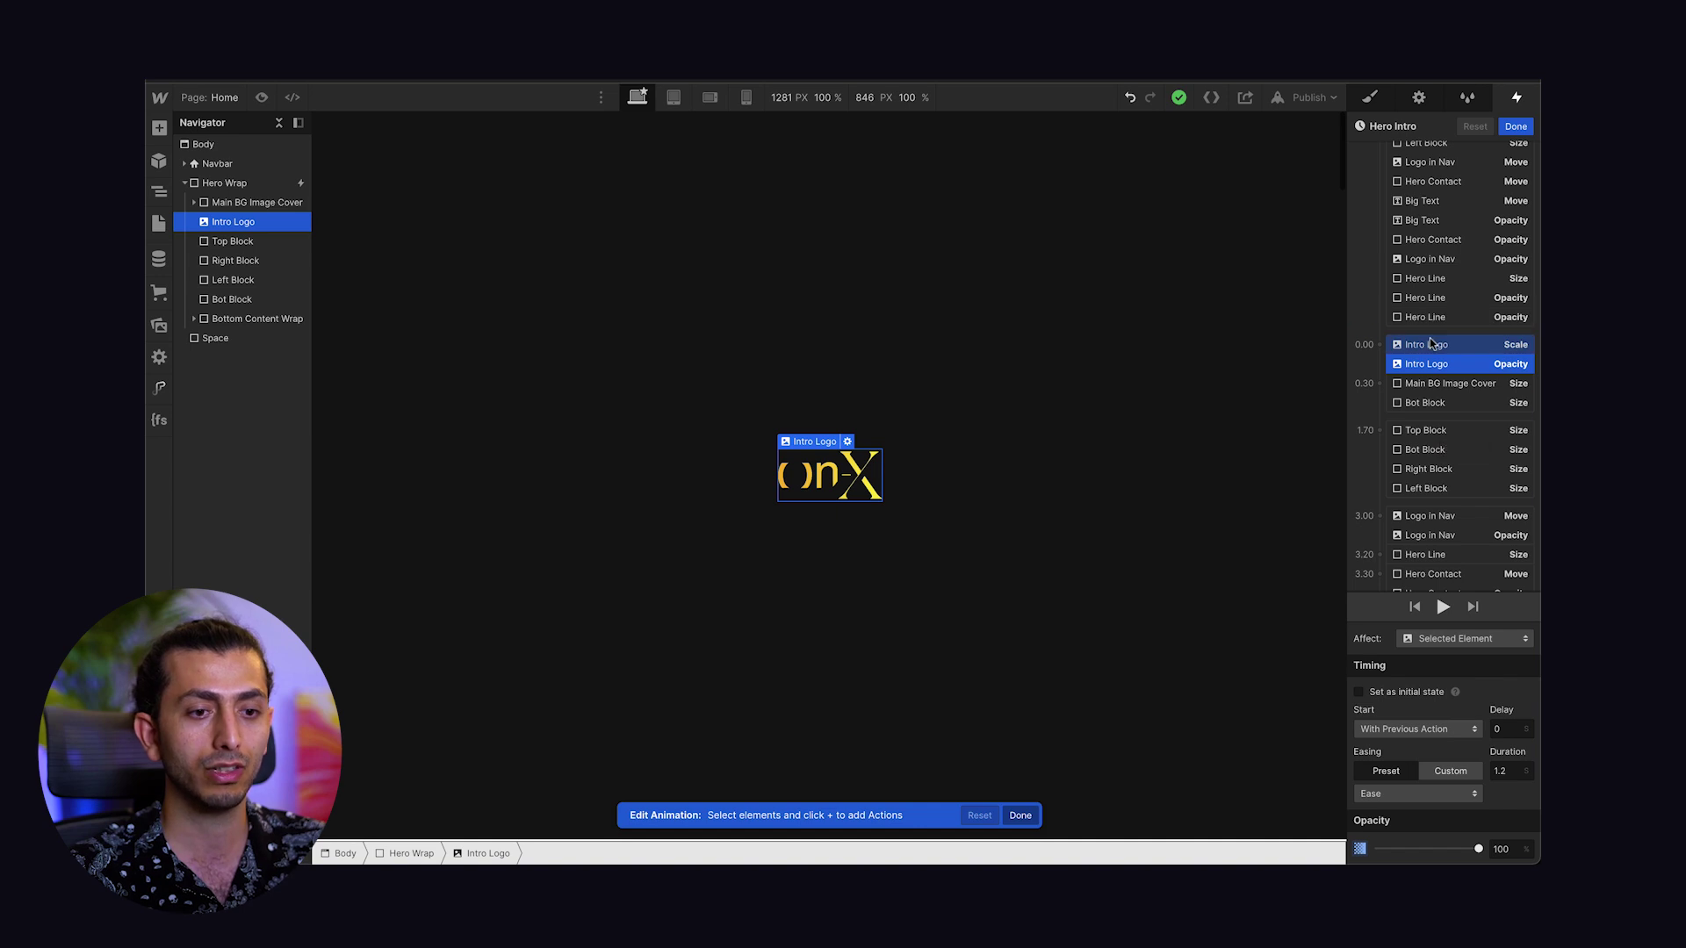
Vary the height in the Main BG Image Cover's 0.30 s size action, leave it at 100 VH, and inspect the Bot Block's action there.
{"action": "left_click", "coordinate": [1455, 386]}
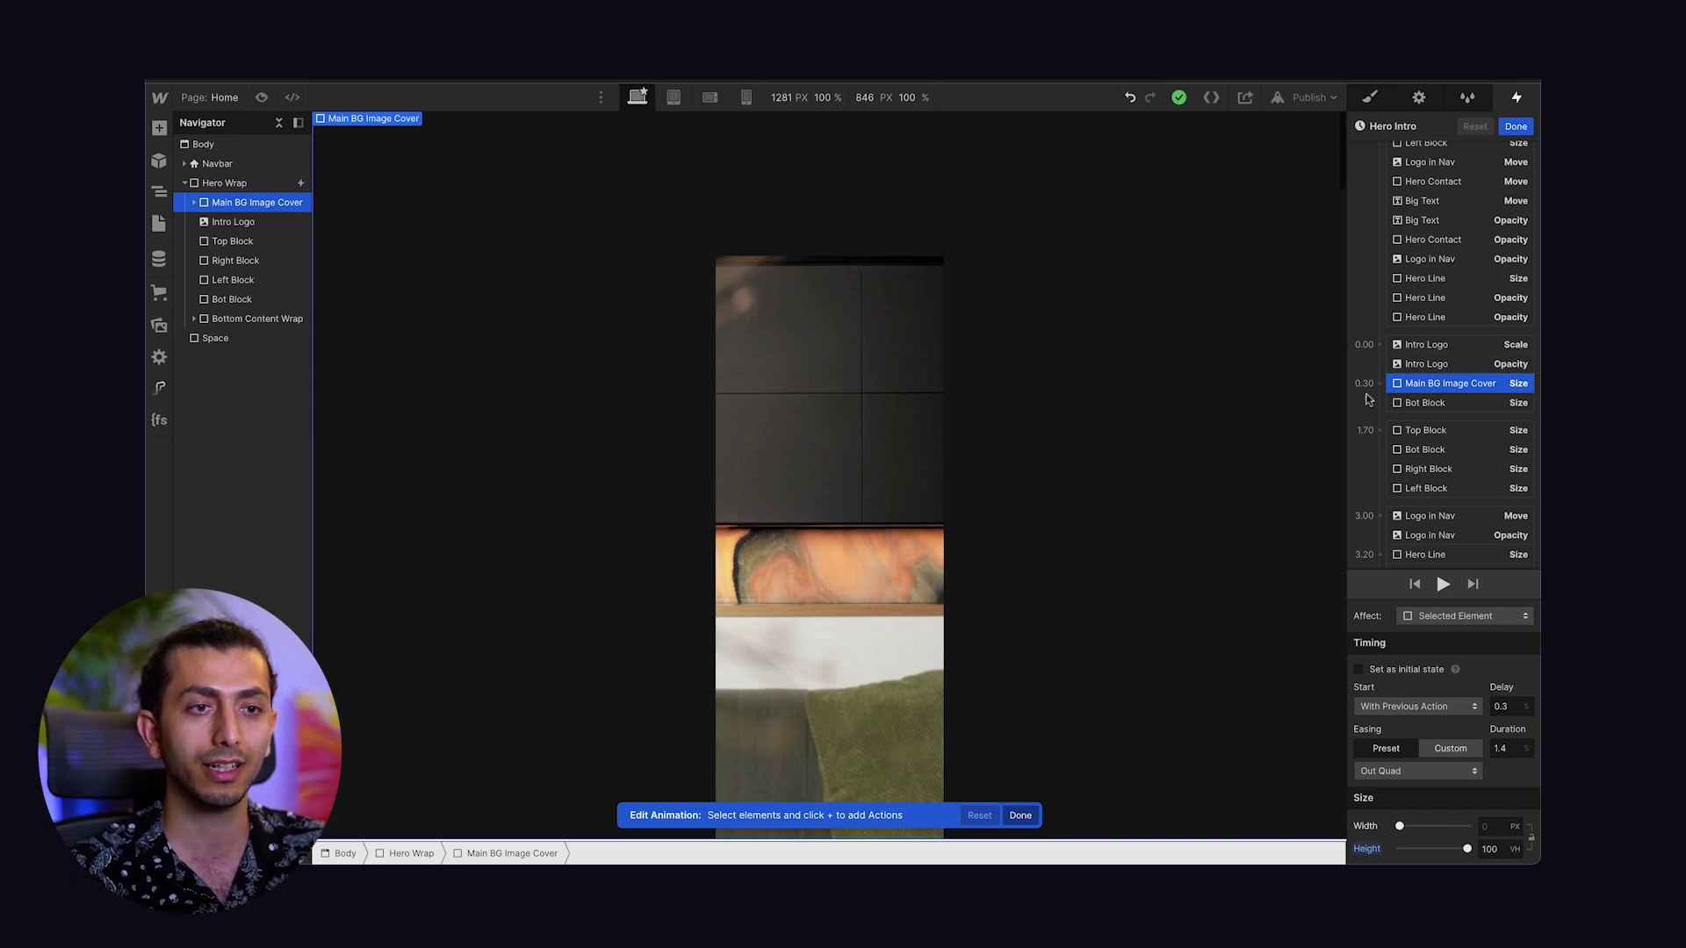
{"action": "mouse_move", "coordinate": [1368, 395]}
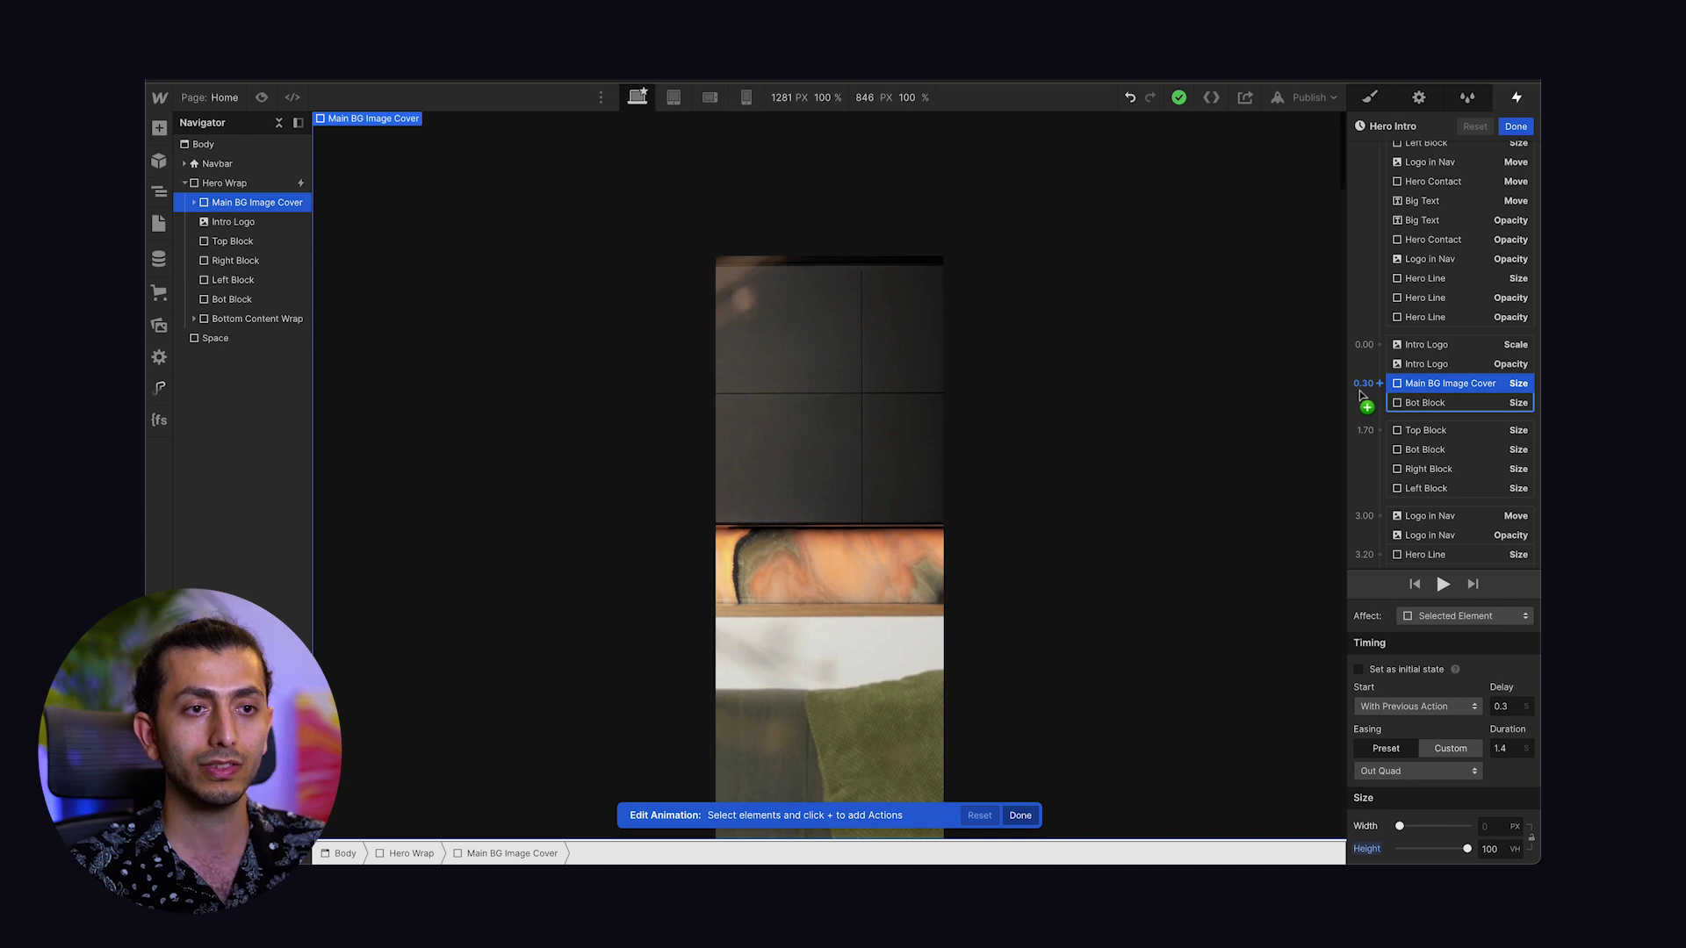
{"action": "left_click", "coordinate": [1427, 391]}
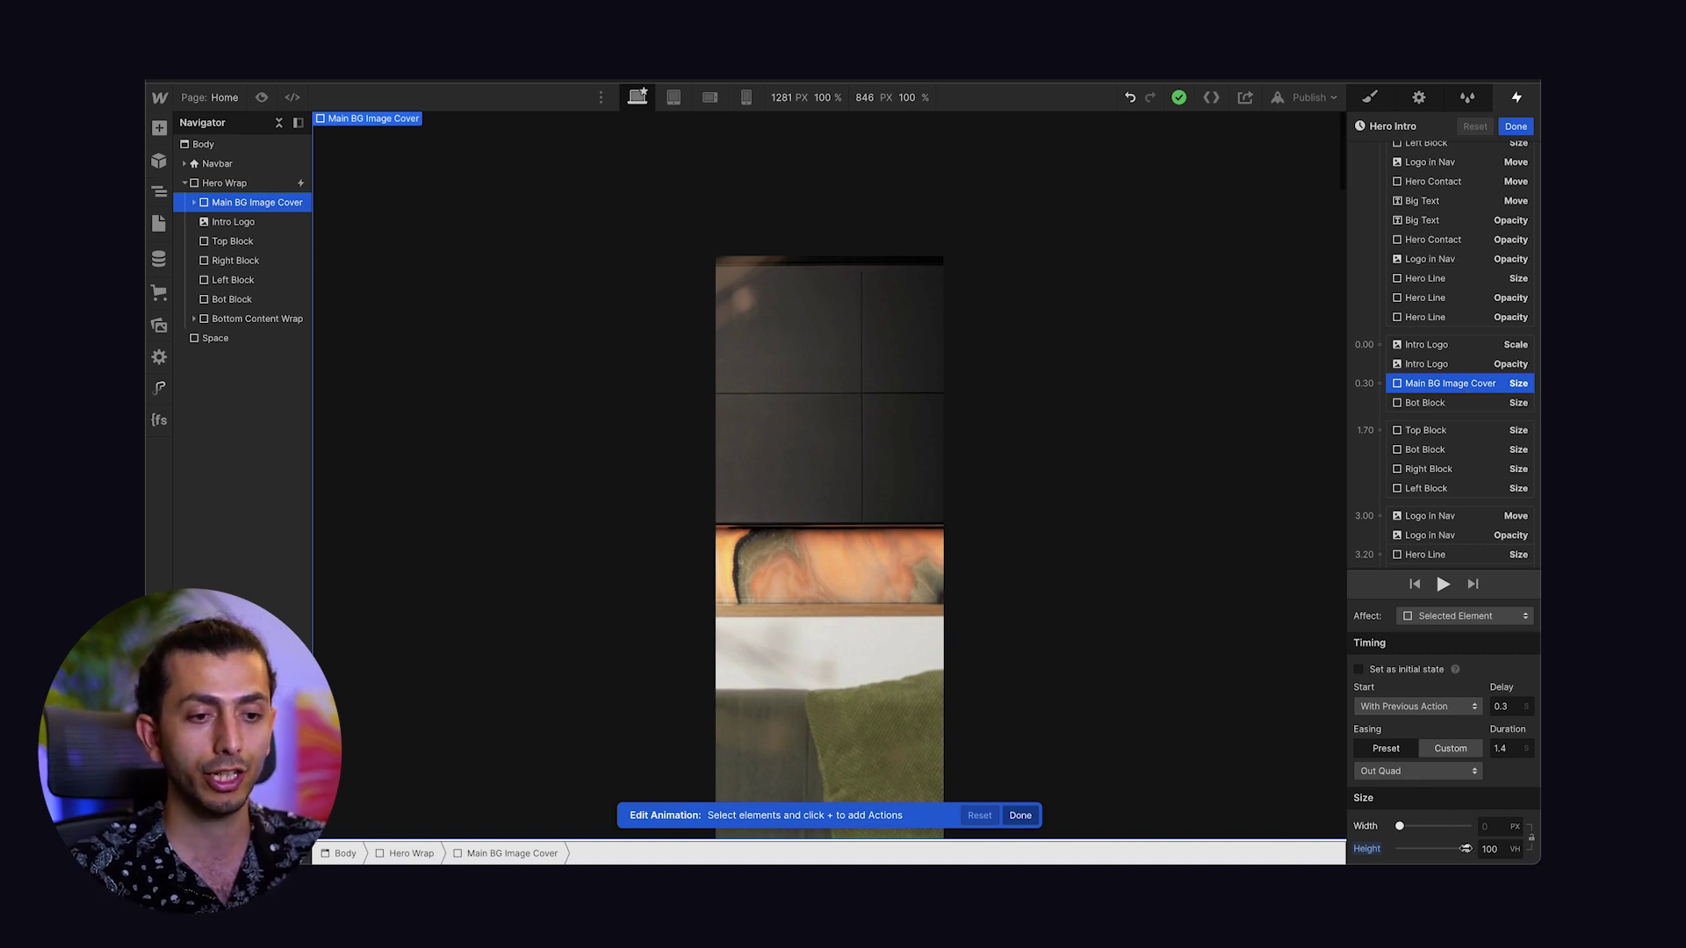
{"action": "mouse_move", "coordinate": [1465, 848]}
{"action": "left_mouse_down"}
{"action": "mouse_move", "coordinate": [1411, 852]}
{"action": "mouse_move", "coordinate": [1486, 851]}
{"action": "left_mouse_up"}
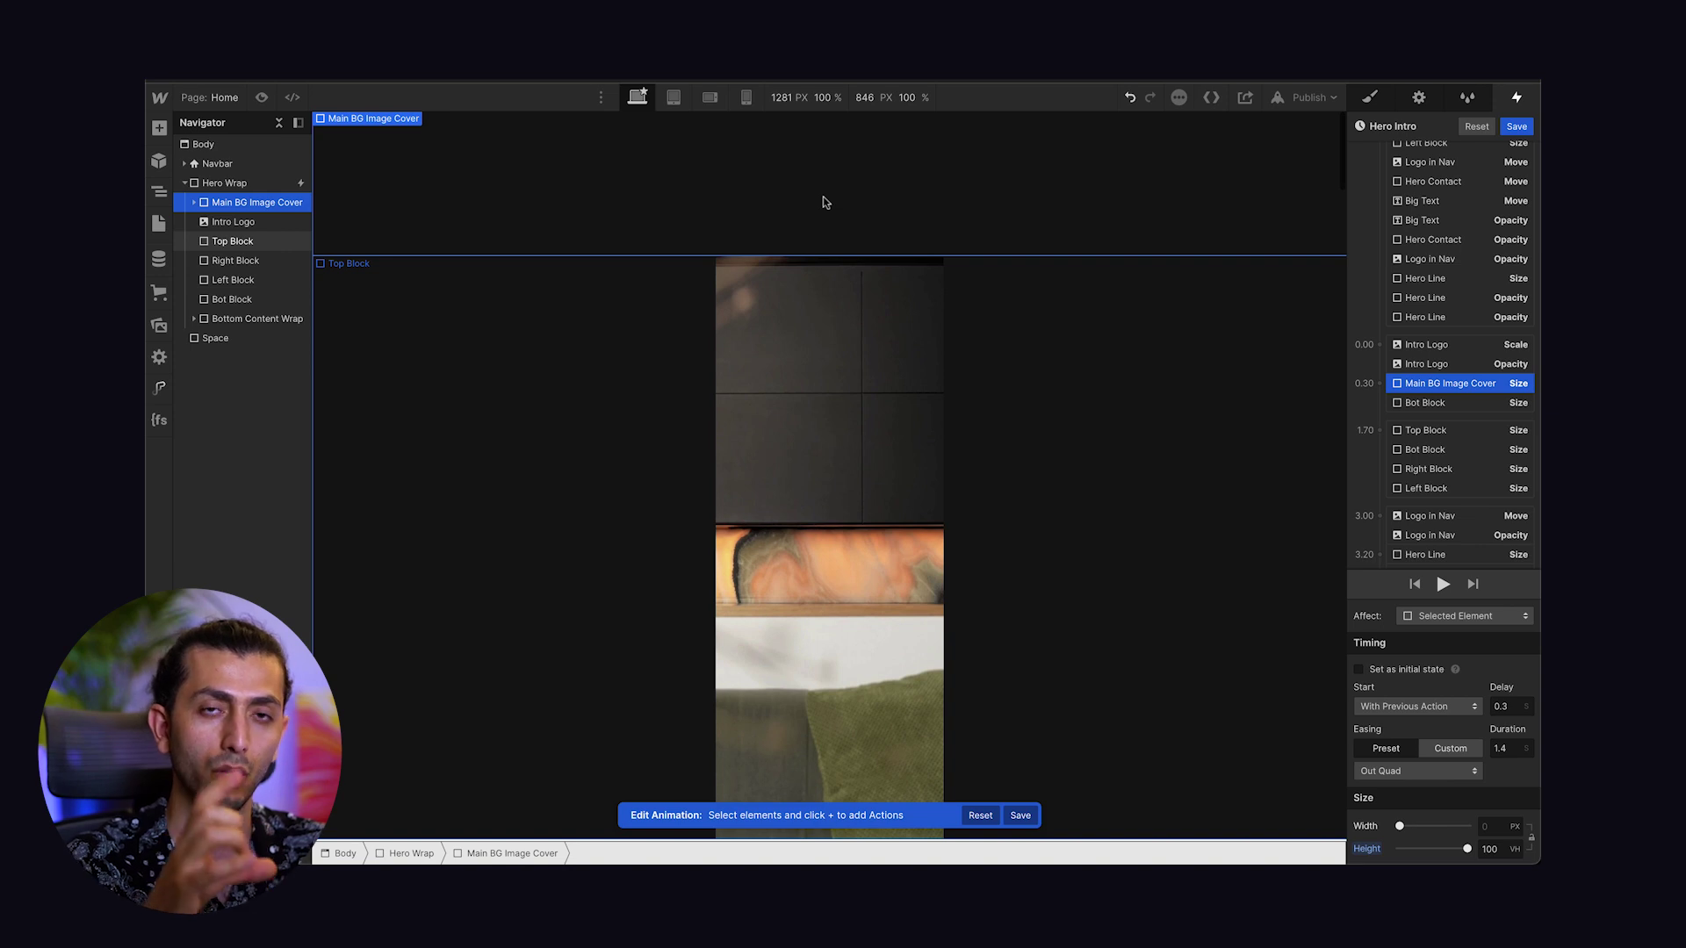
{"action": "left_click", "coordinate": [1462, 404]}
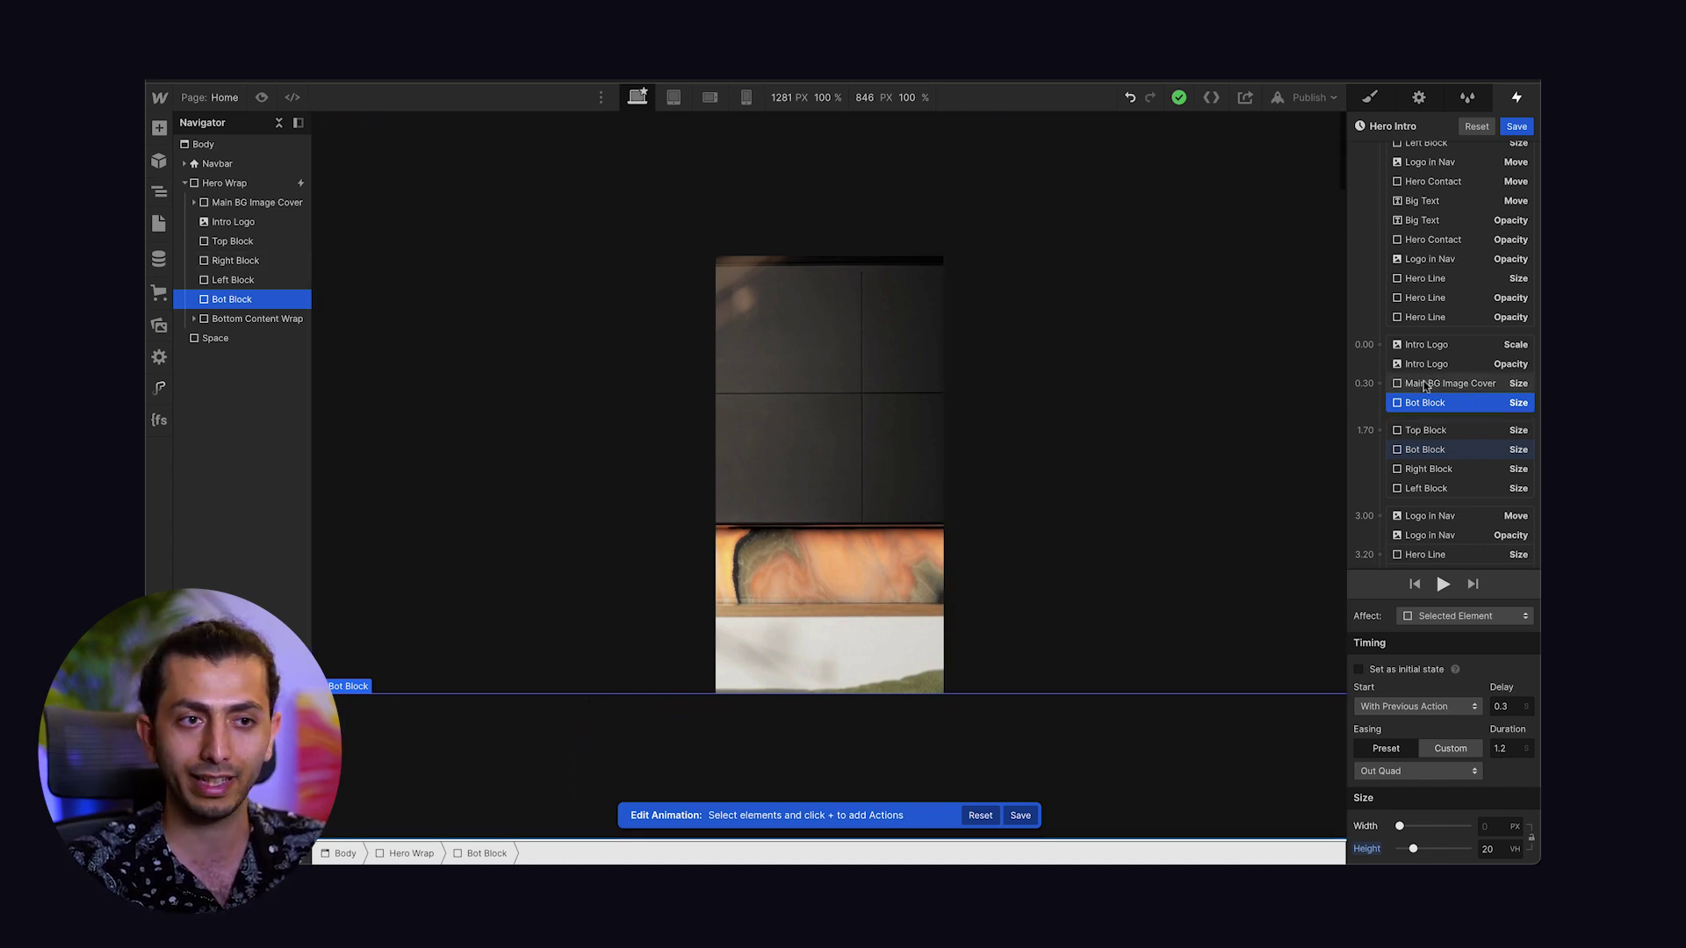
Play the Hero Intro animation and examine the 1.70 s size actions of the Top, Bot, Right and Left Blocks.
{"action": "left_click", "coordinate": [1443, 586]}
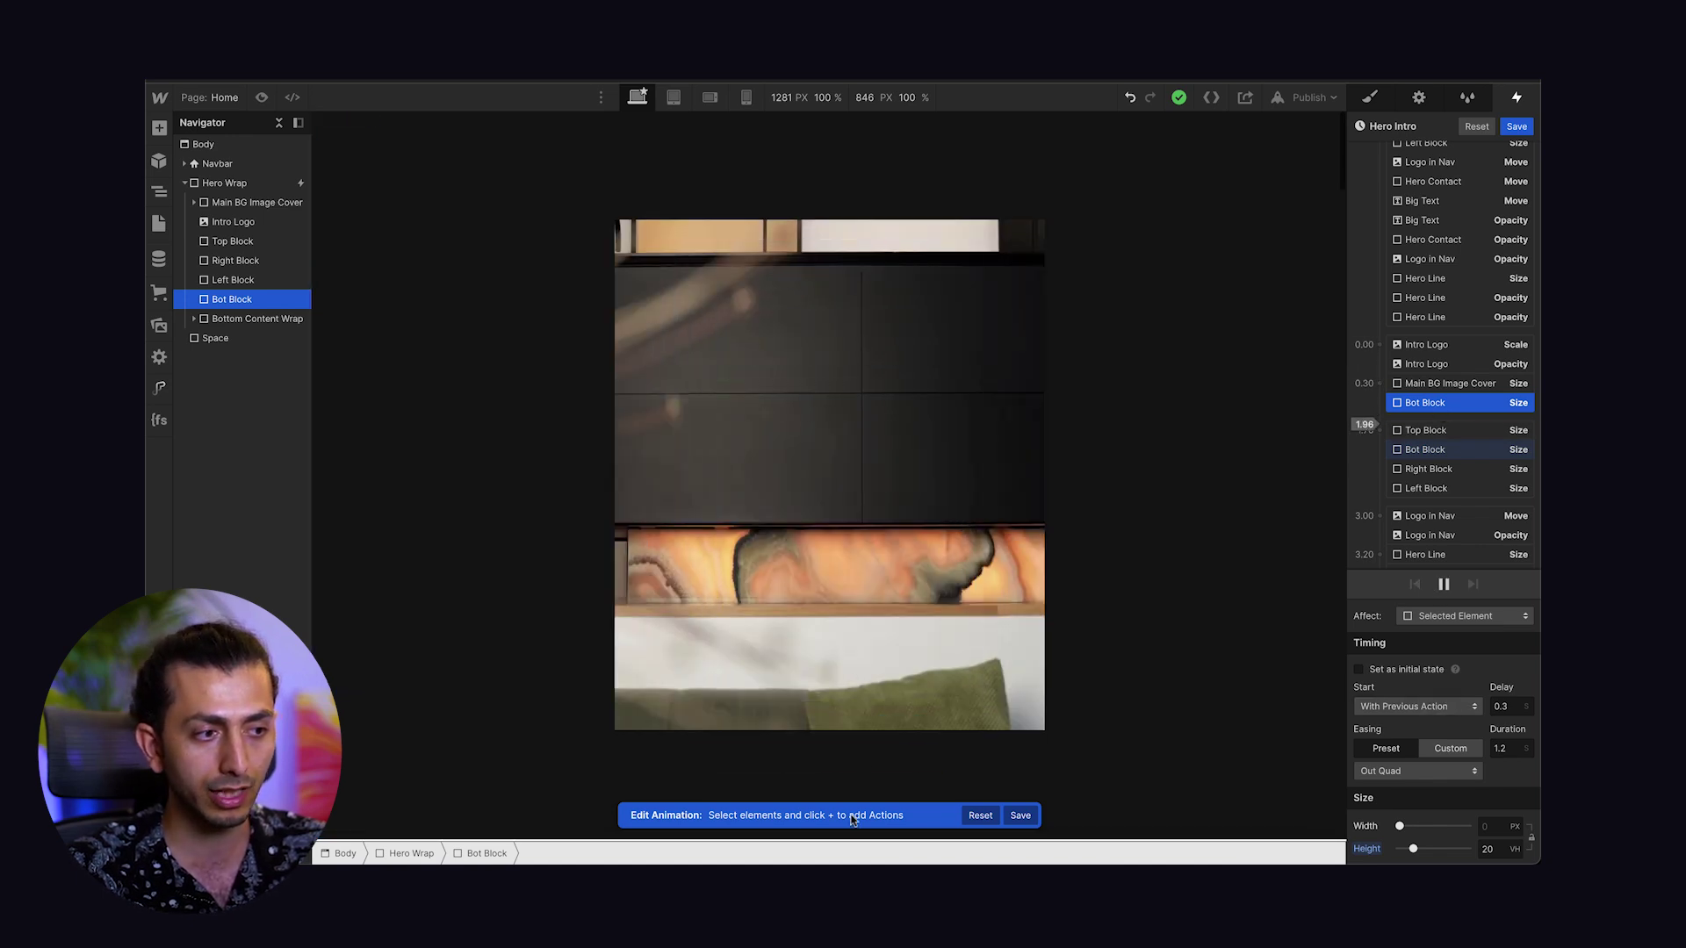
{"action": "left_click", "coordinate": [1411, 431]}
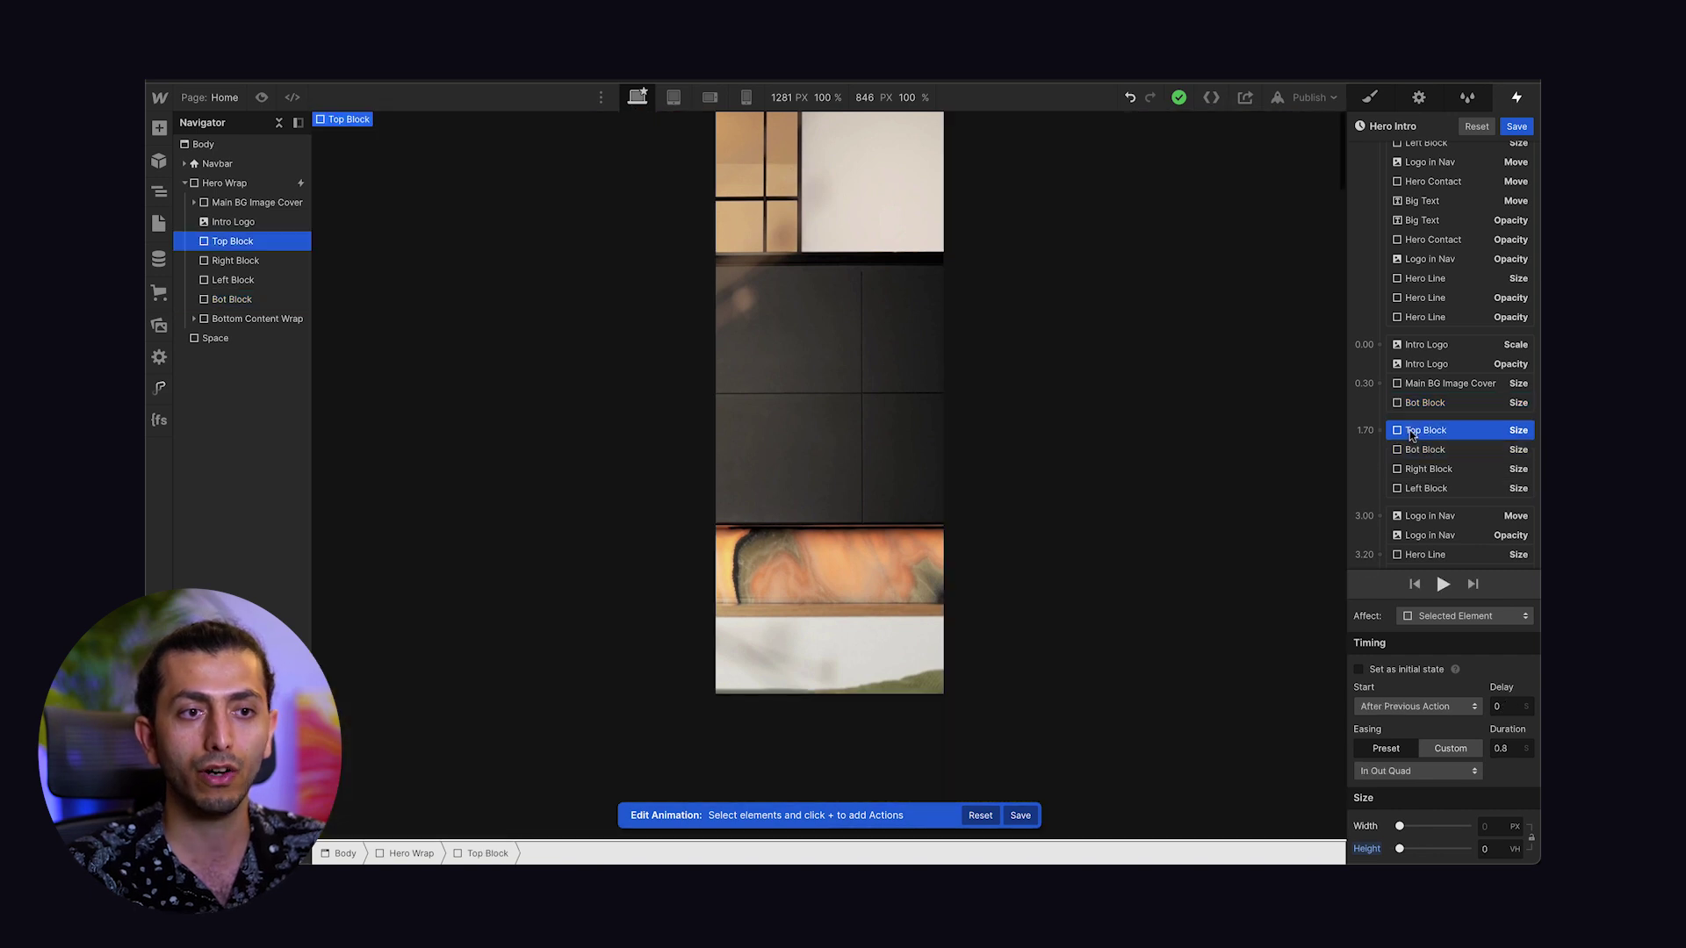
{"action": "left_click", "coordinate": [1416, 450]}
{"action": "left_click", "coordinate": [1418, 469]}
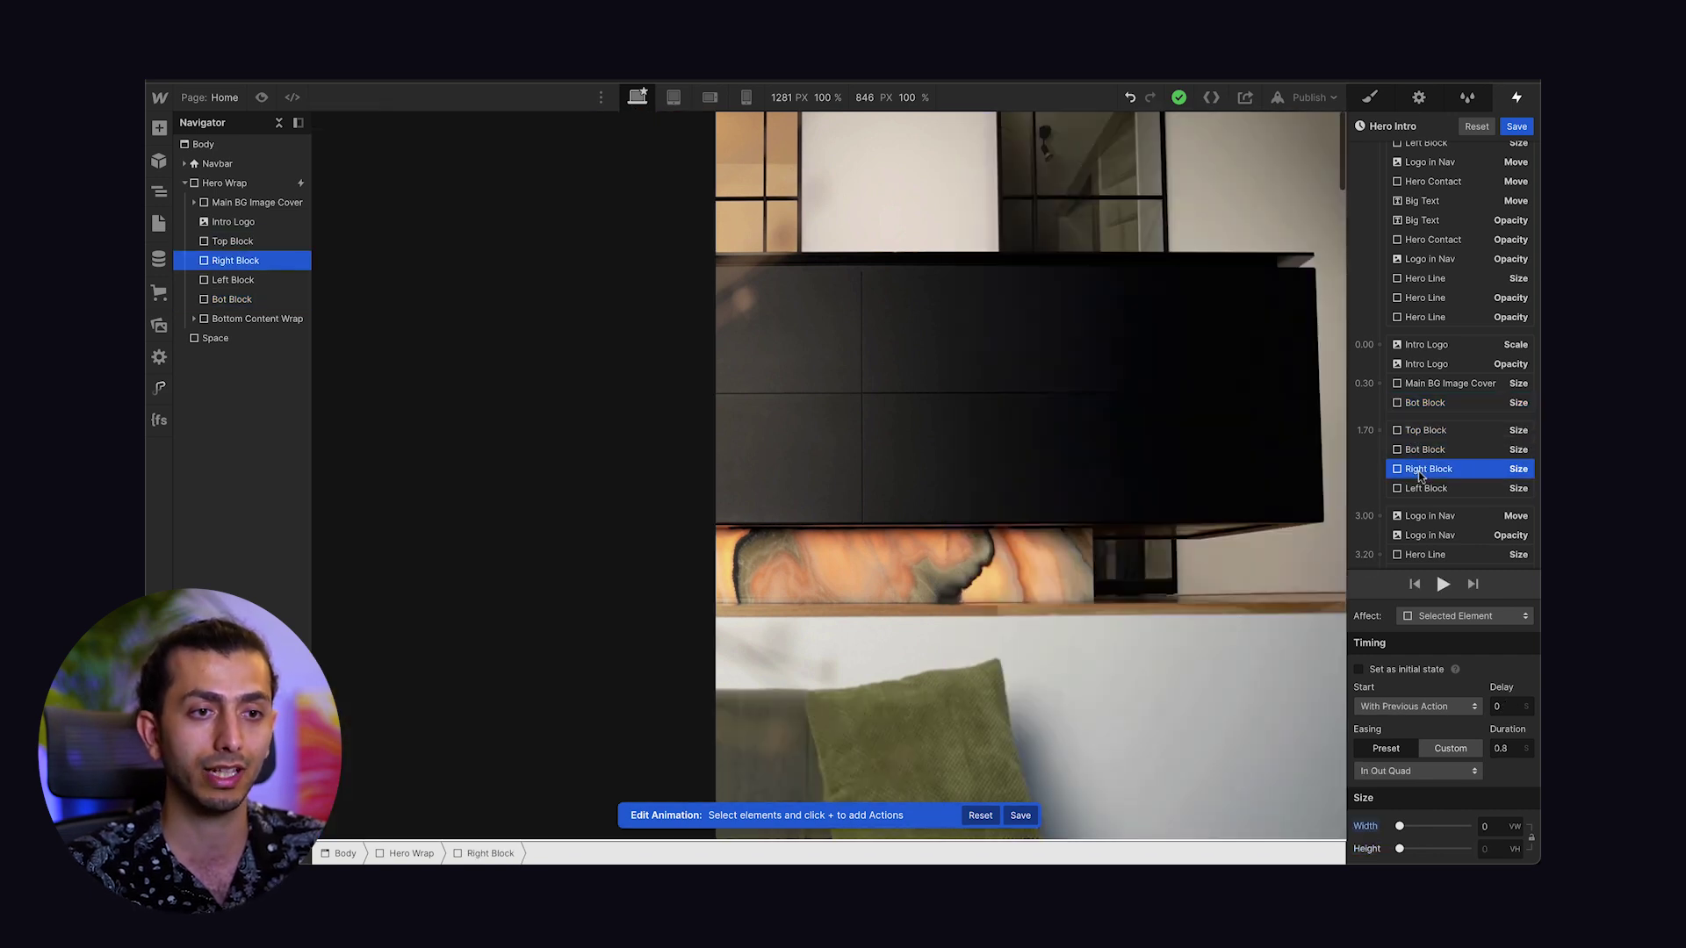
{"action": "left_click", "coordinate": [1419, 489]}
{"action": "left_click", "coordinate": [1425, 430]}
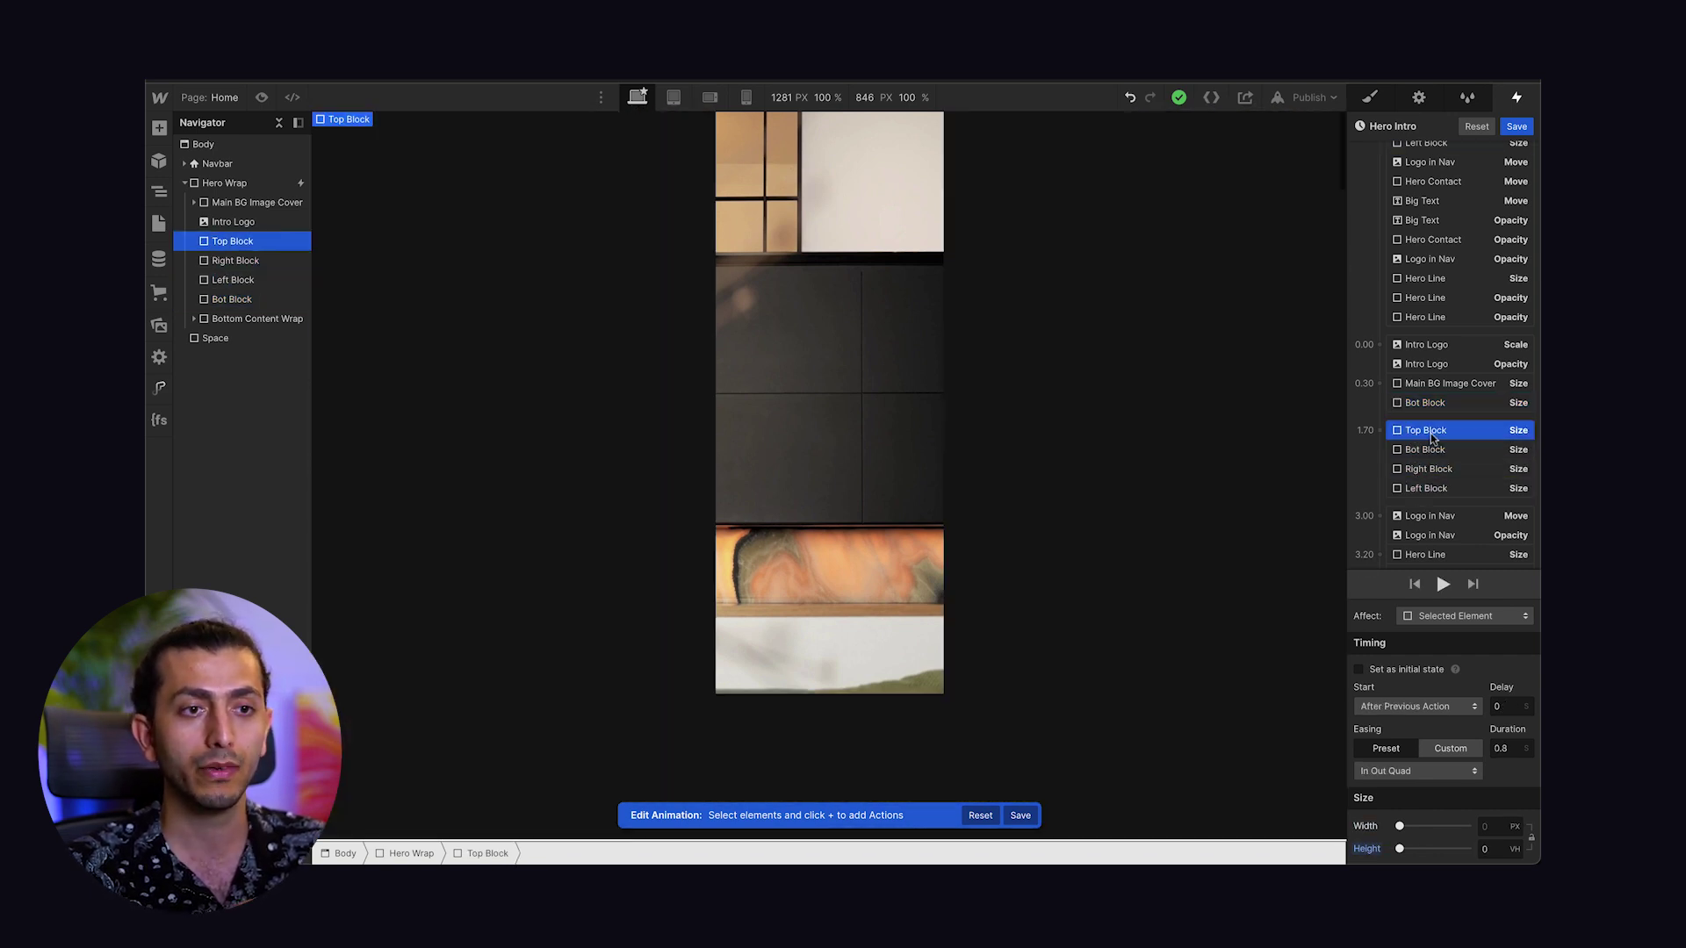
{"action": "left_click", "coordinate": [1430, 449]}
{"action": "left_click", "coordinate": [1429, 469]}
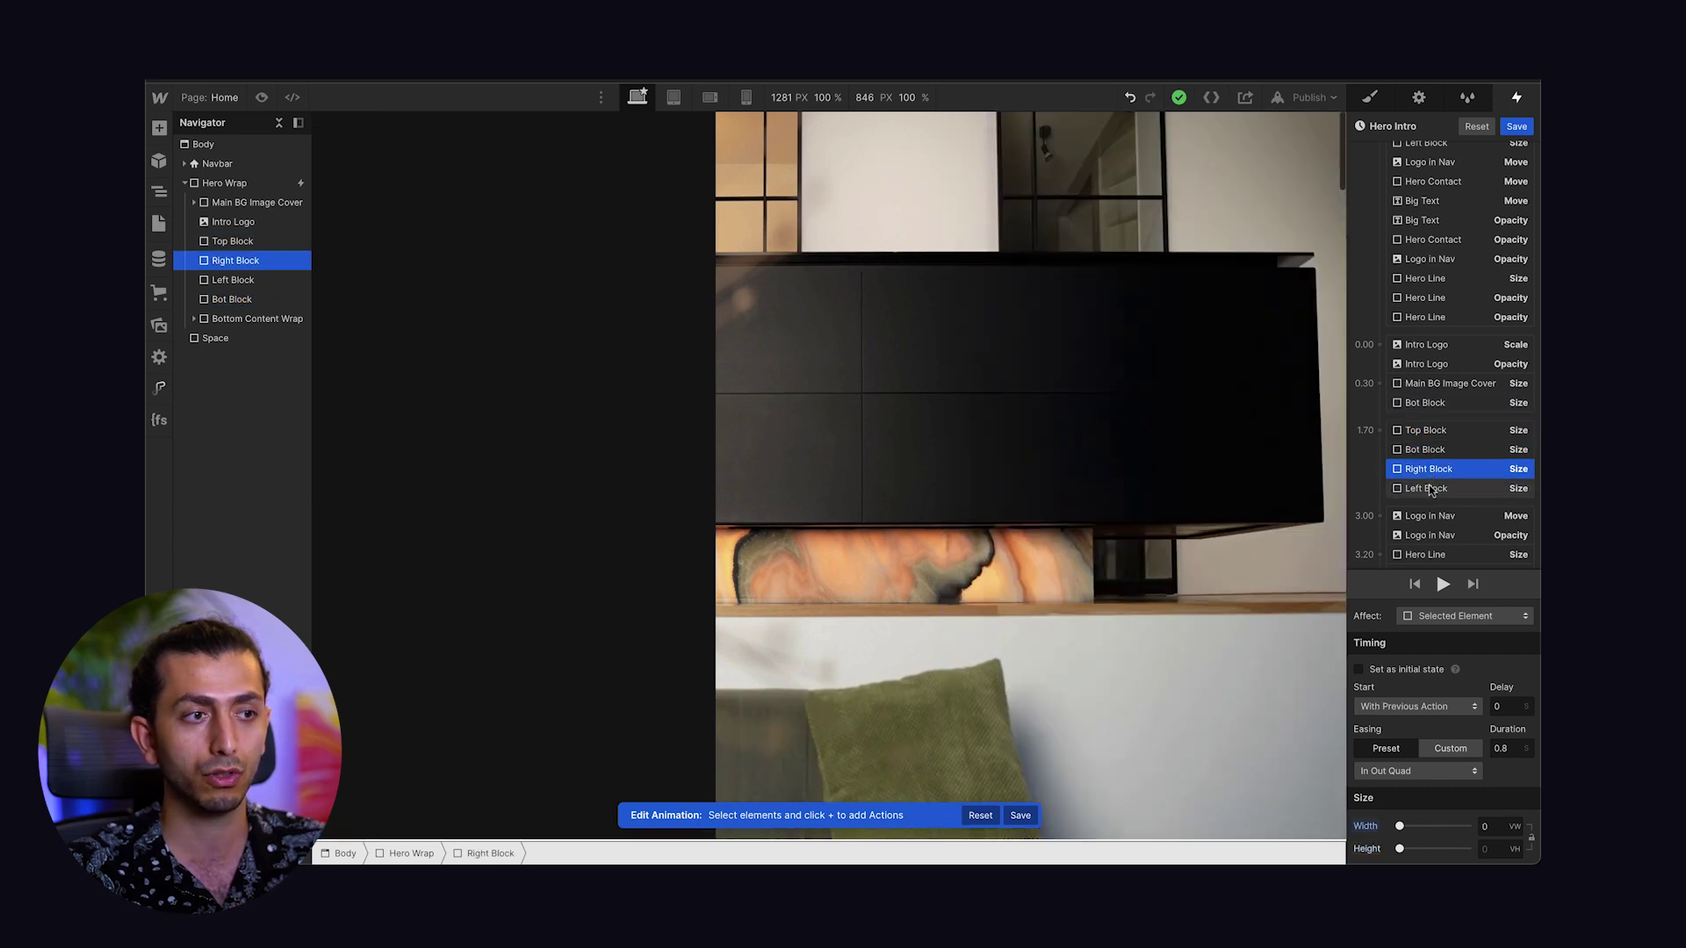
{"action": "left_click", "coordinate": [1430, 488]}
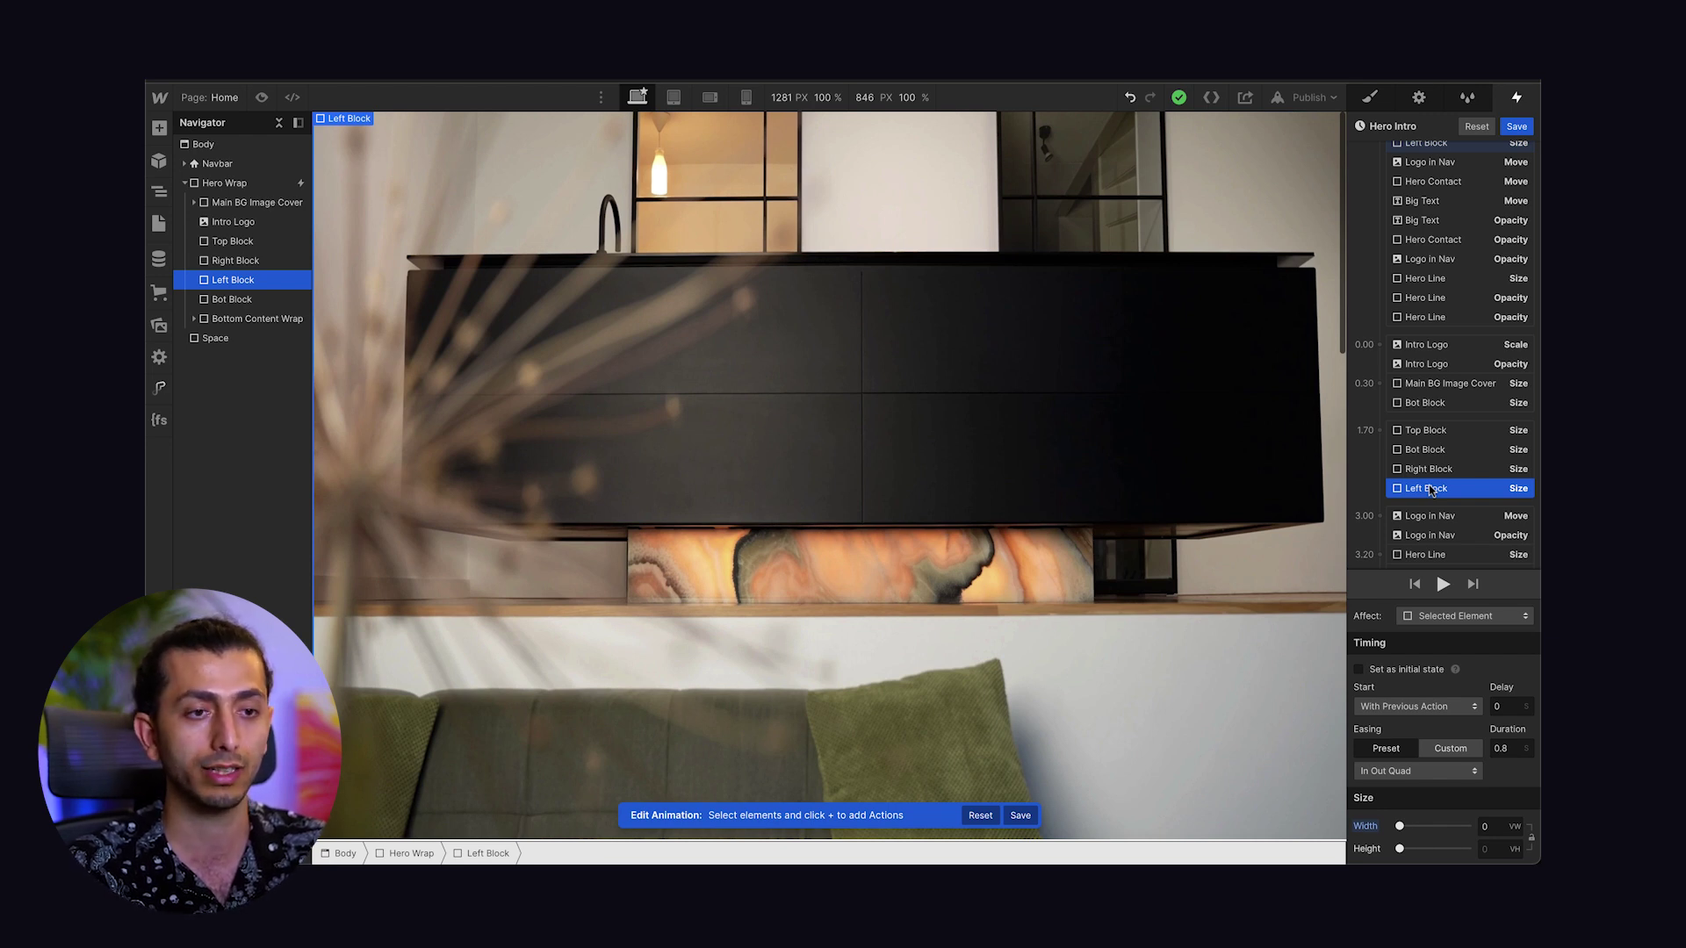
Replay the Hero Intro animation and review its timed actions from 1.70 s to 4.00 s.
{"action": "scroll", "coordinate": [1430, 488], "scroll_direction": "down", "scroll_amount": 4}
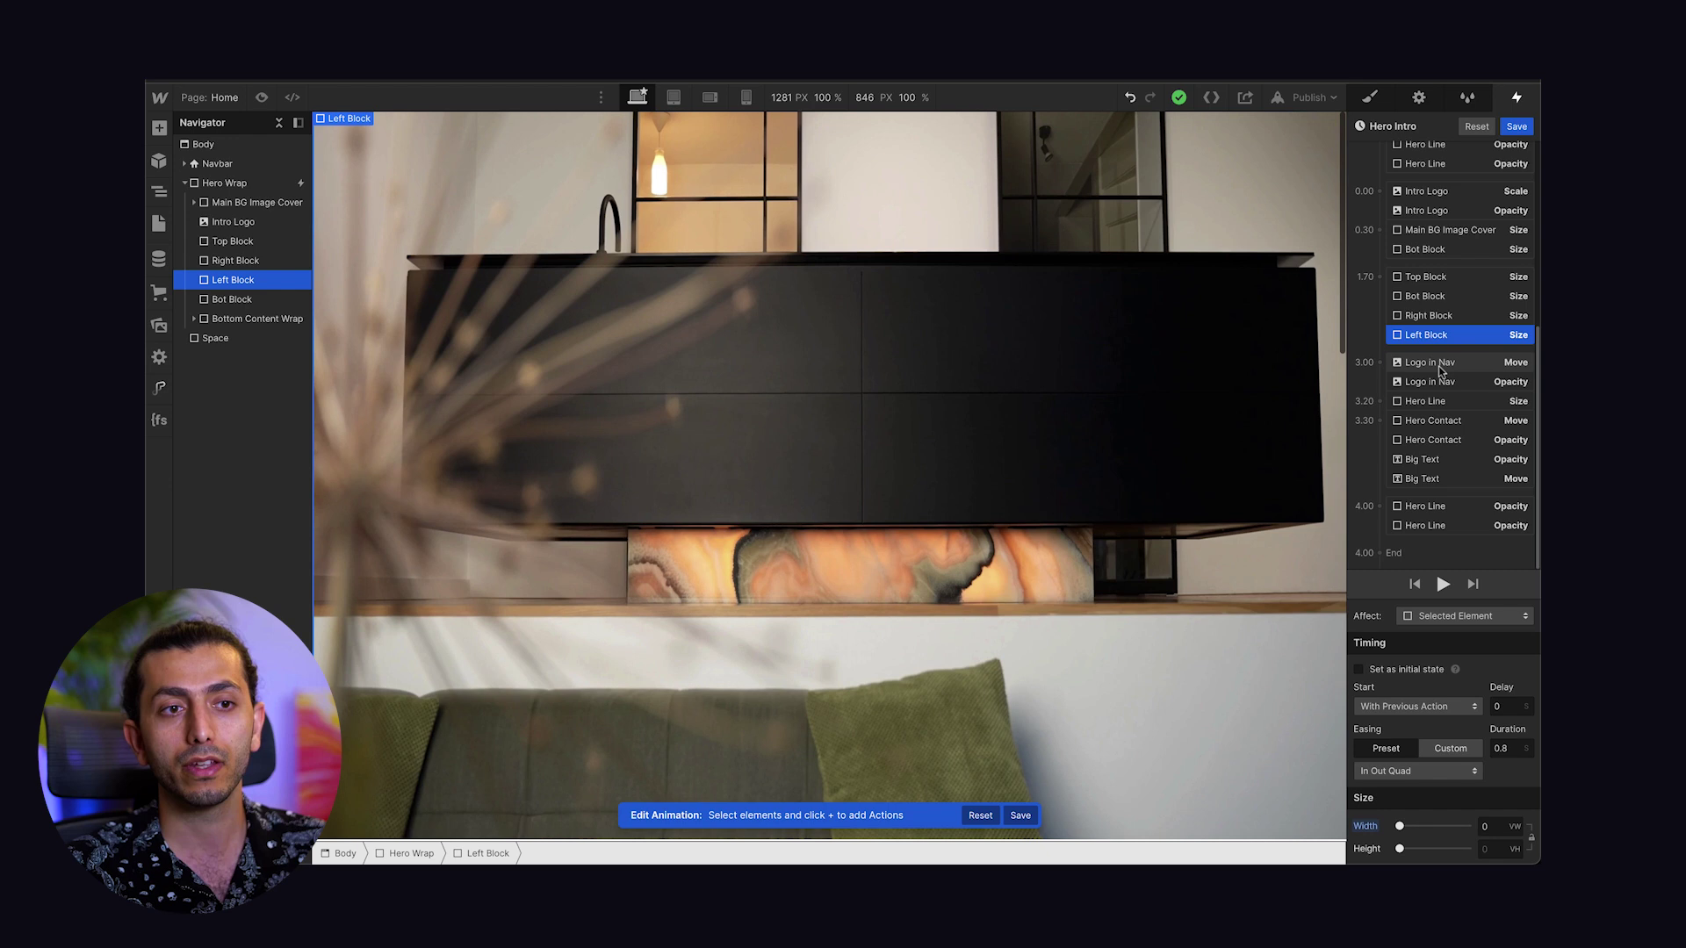
{"action": "left_click", "coordinate": [1443, 584]}
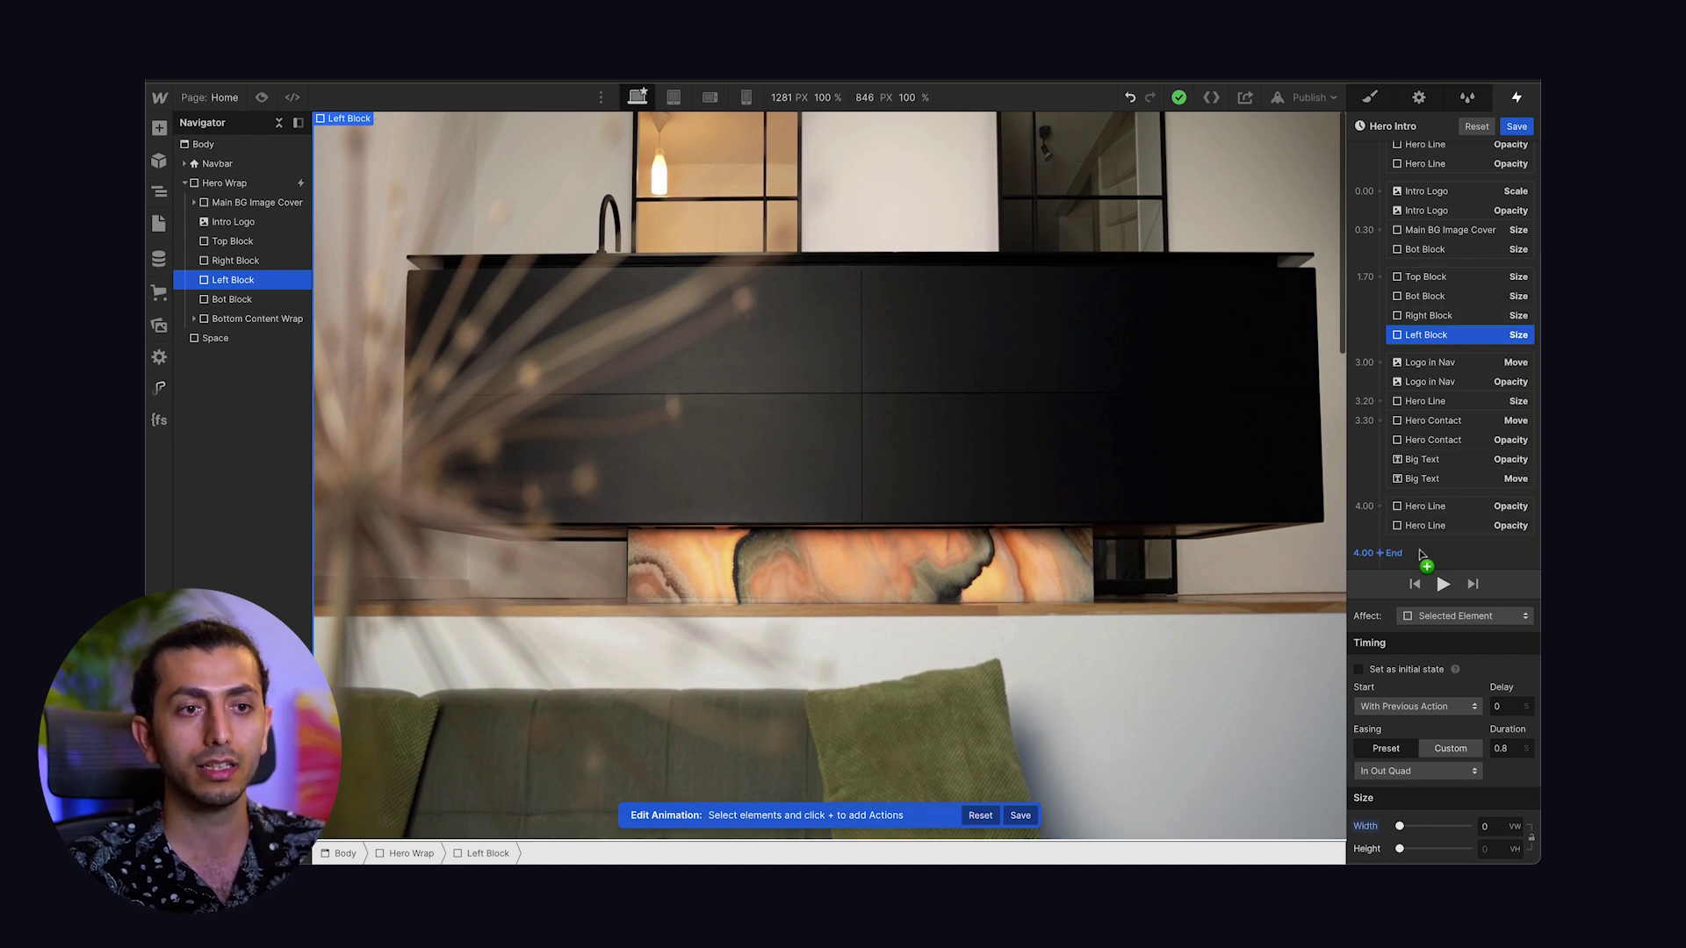
{"action": "scroll", "coordinate": [1443, 452], "scroll_direction": "up", "scroll_amount": 5}
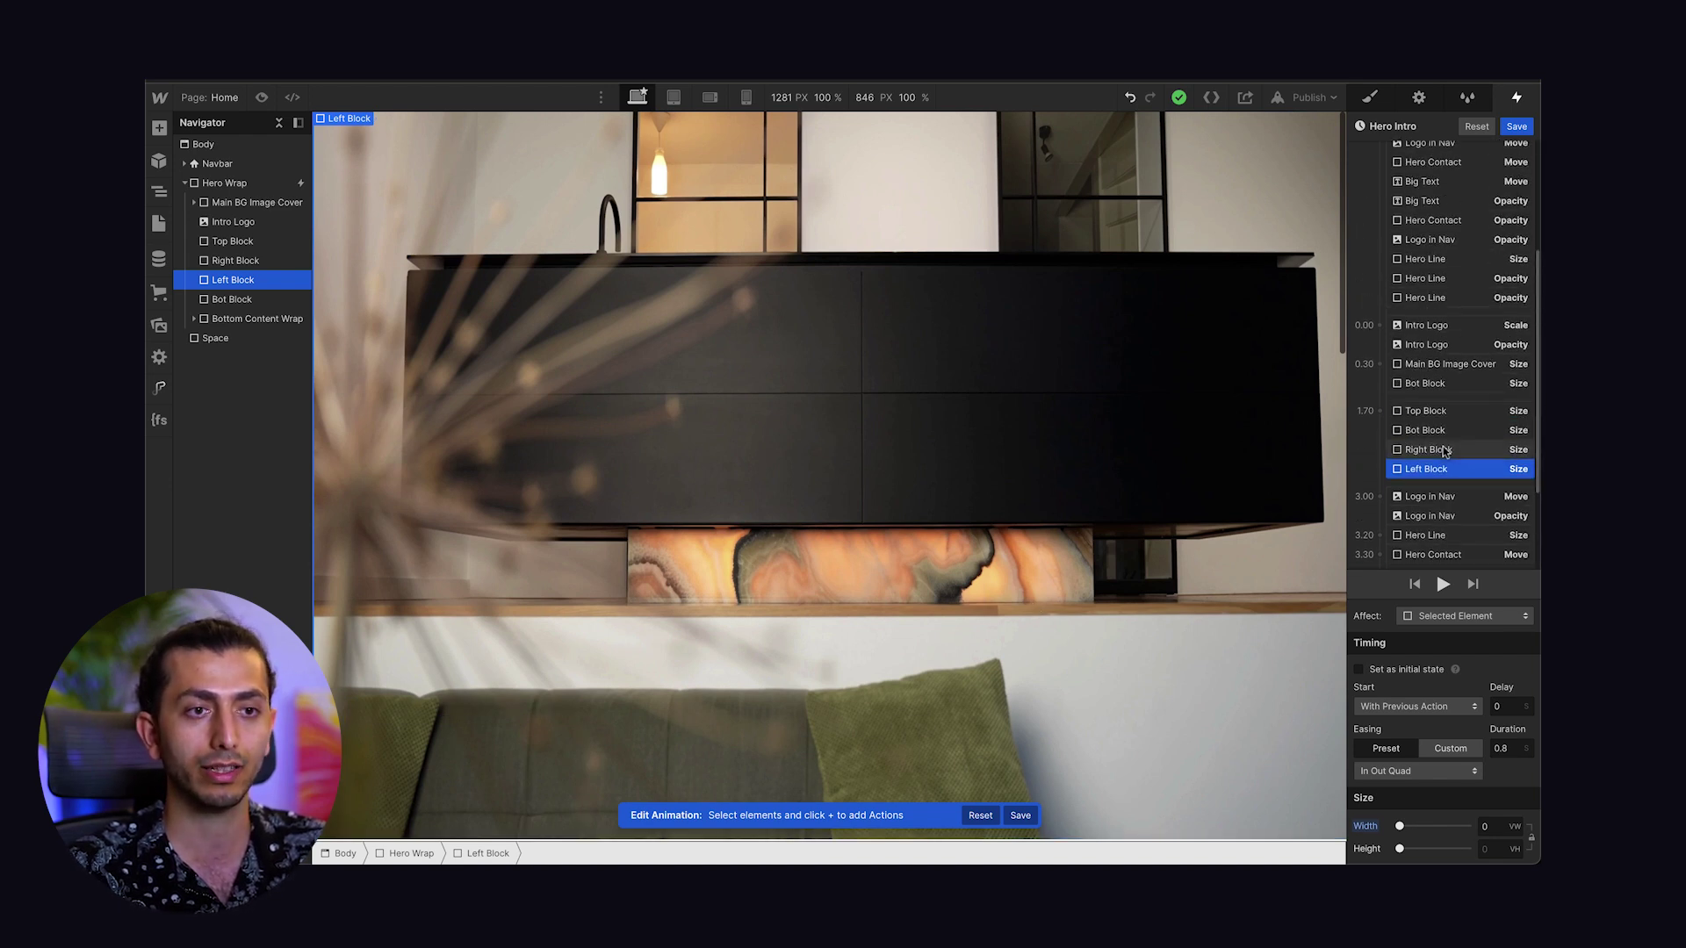
{"action": "scroll", "coordinate": [1392, 426], "scroll_direction": "down", "scroll_amount": 1}
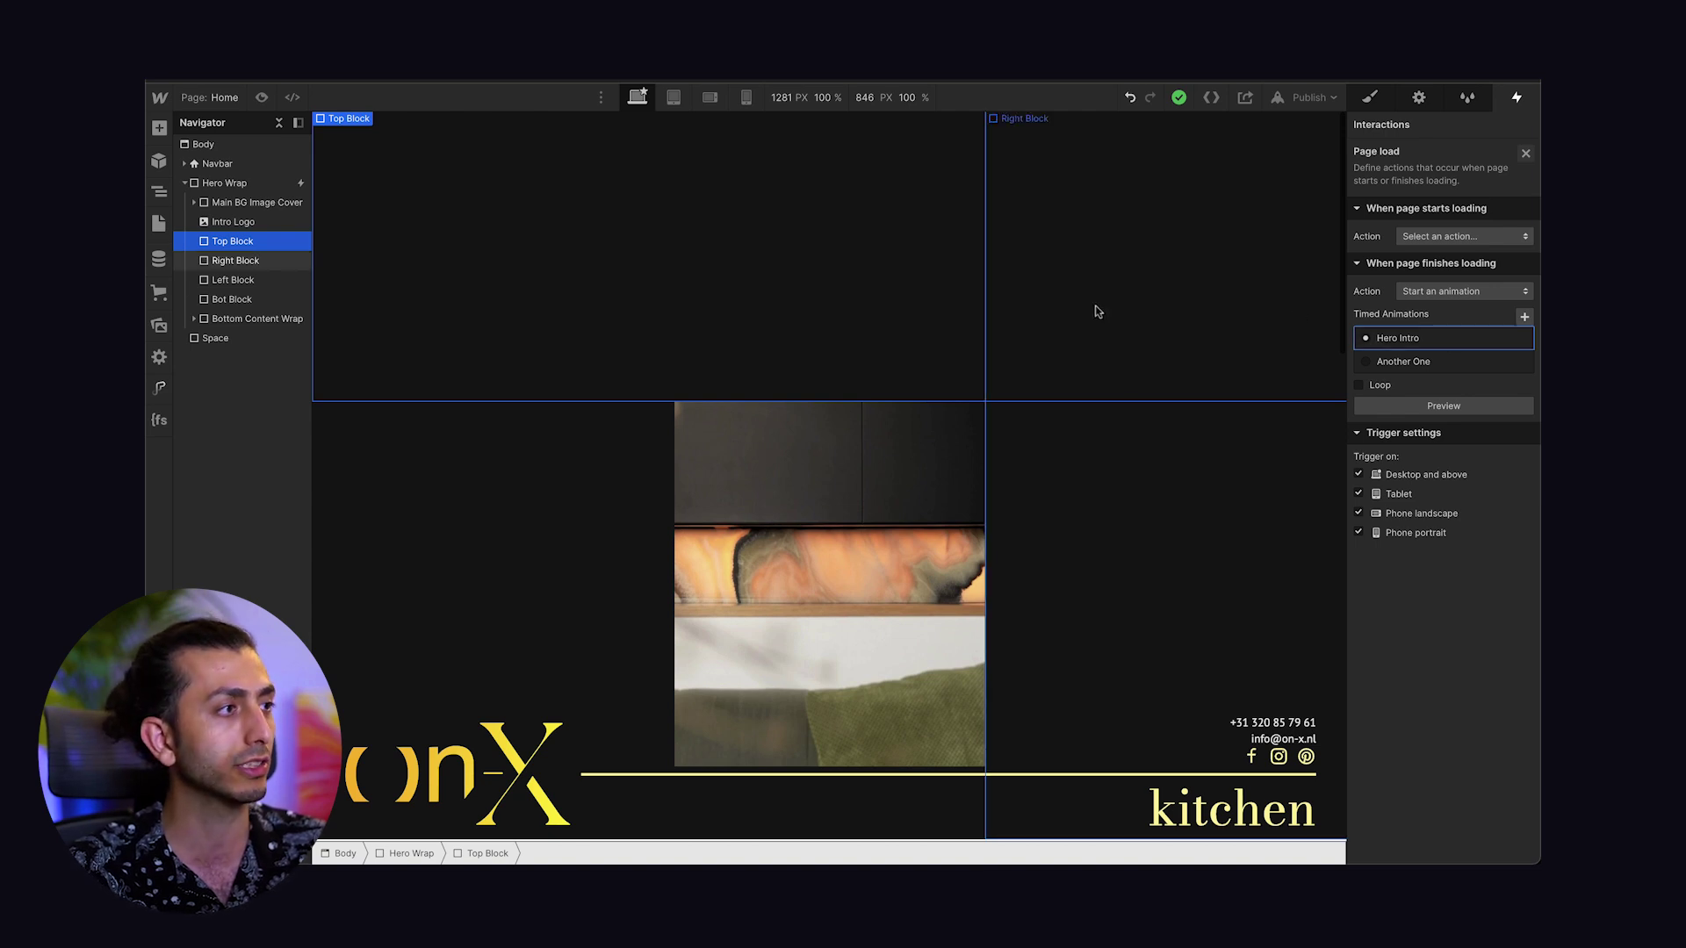
Preview the home page and examine how the hero's logo, line, contact details and kitchen text respond to scrolling.
{"action": "left_click", "coordinate": [263, 98]}
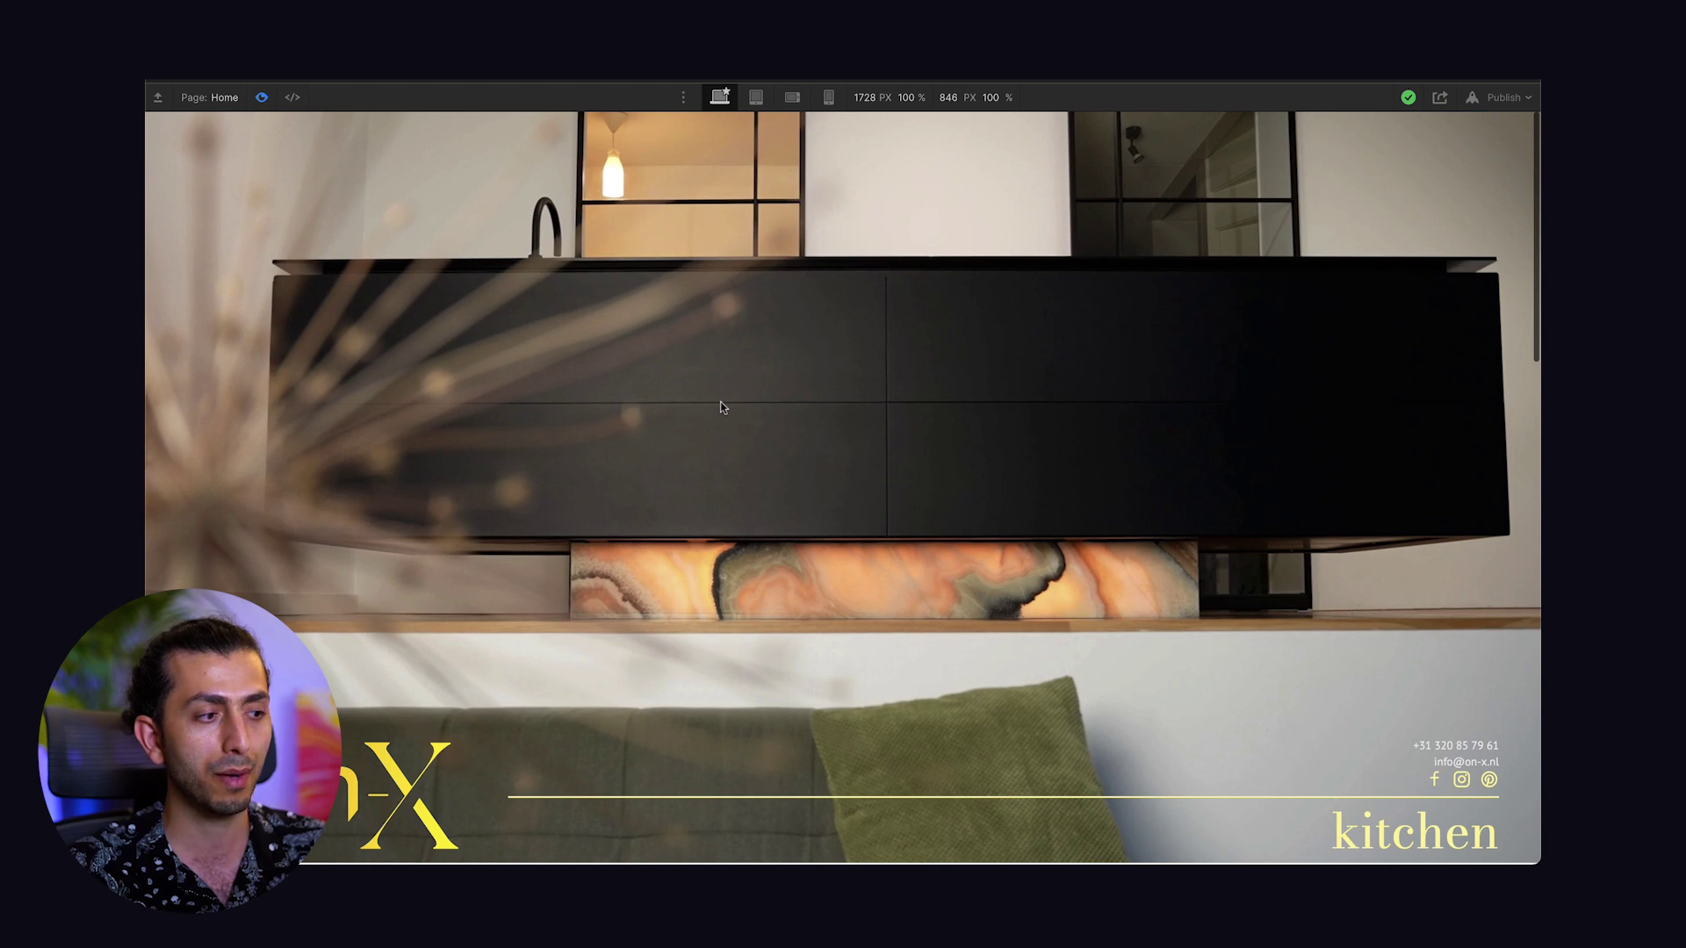
{"action": "scroll", "coordinate": [722, 407], "scroll_direction": "down", "scroll_amount": 2}
{"action": "scroll", "coordinate": [721, 406], "scroll_direction": "down", "scroll_amount": 2}
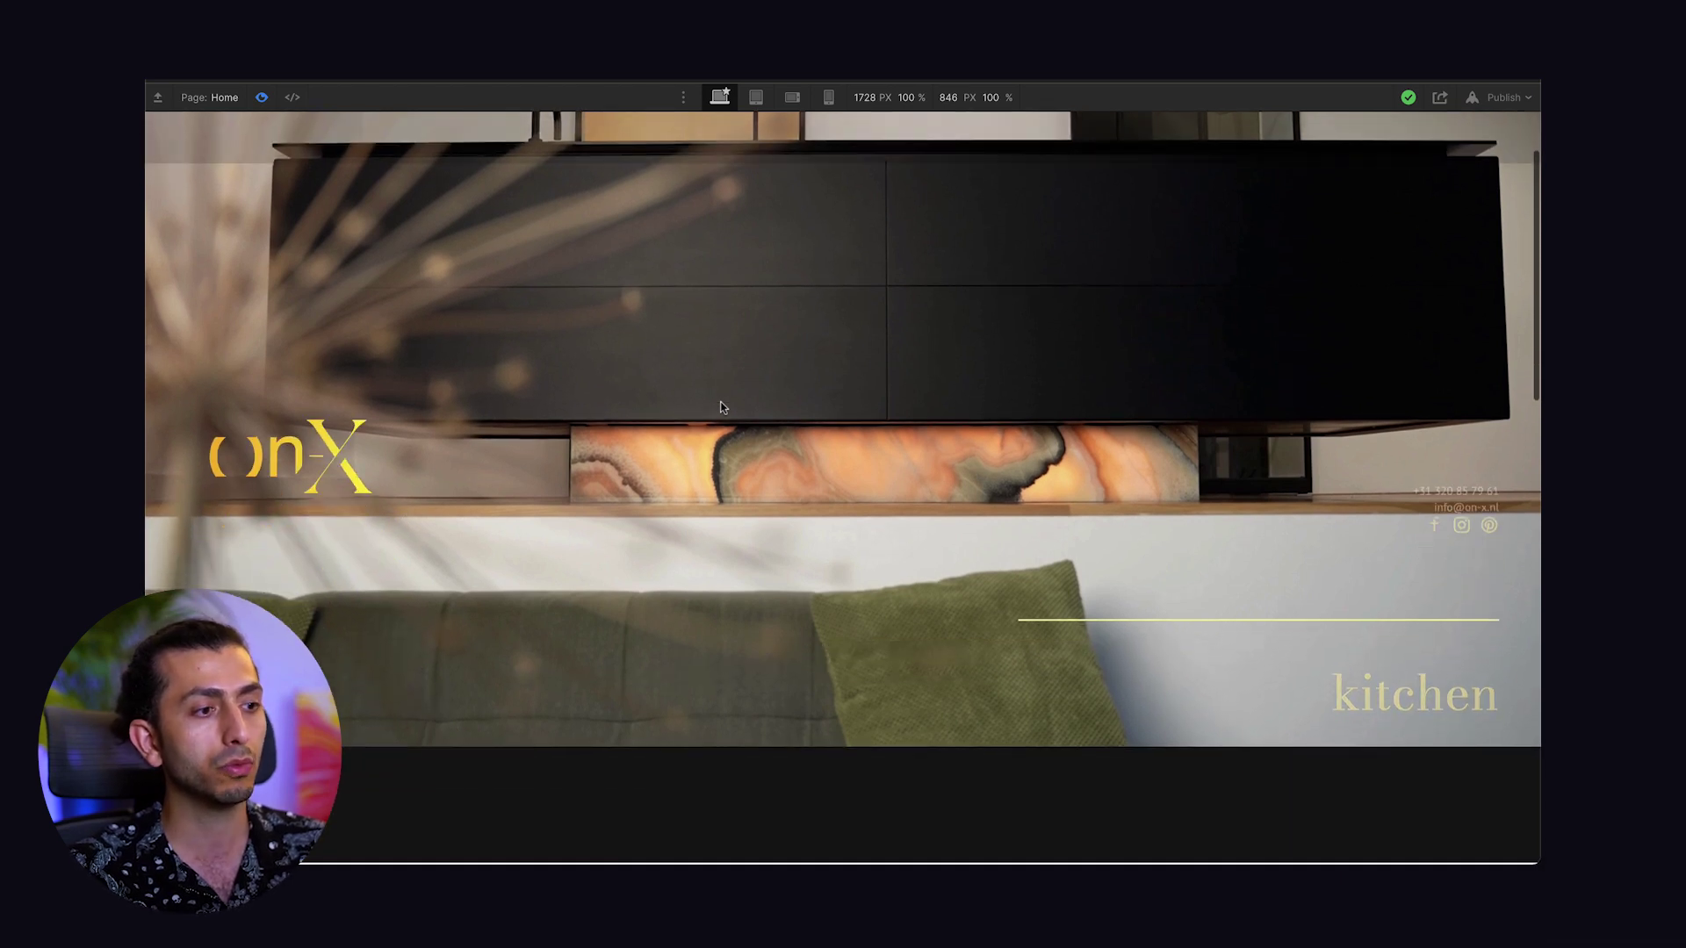
{"action": "scroll", "coordinate": [722, 406], "scroll_direction": "up", "scroll_amount": 4}
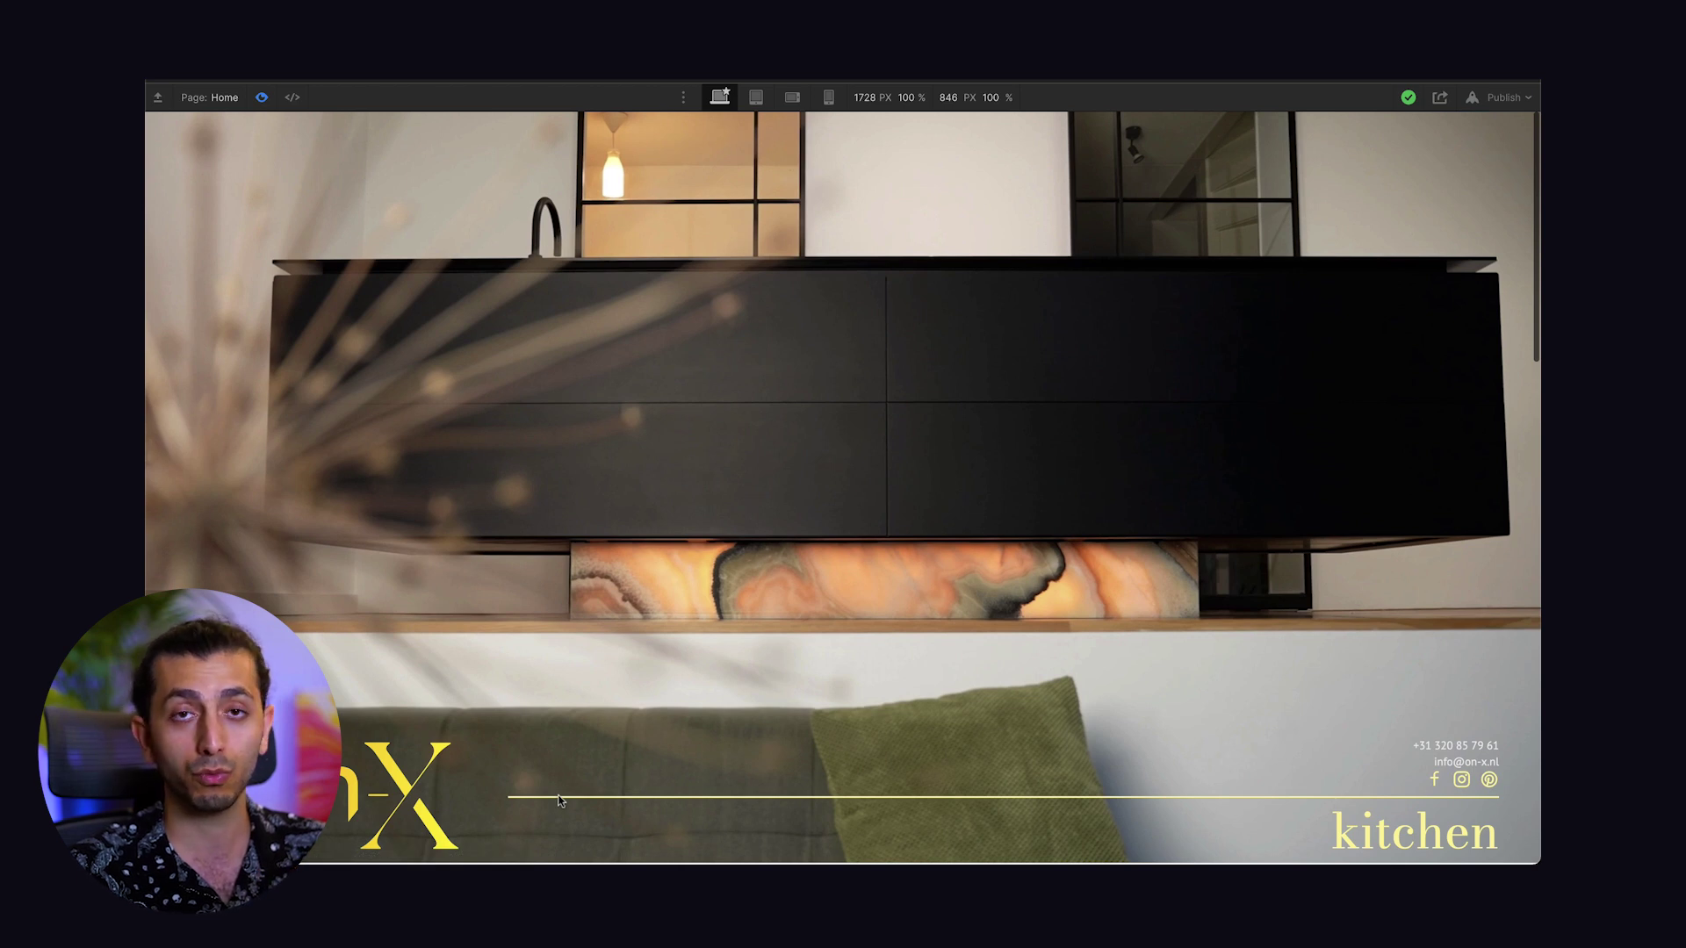
{"action": "scroll", "coordinate": [560, 800], "scroll_direction": "down", "scroll_amount": 2}
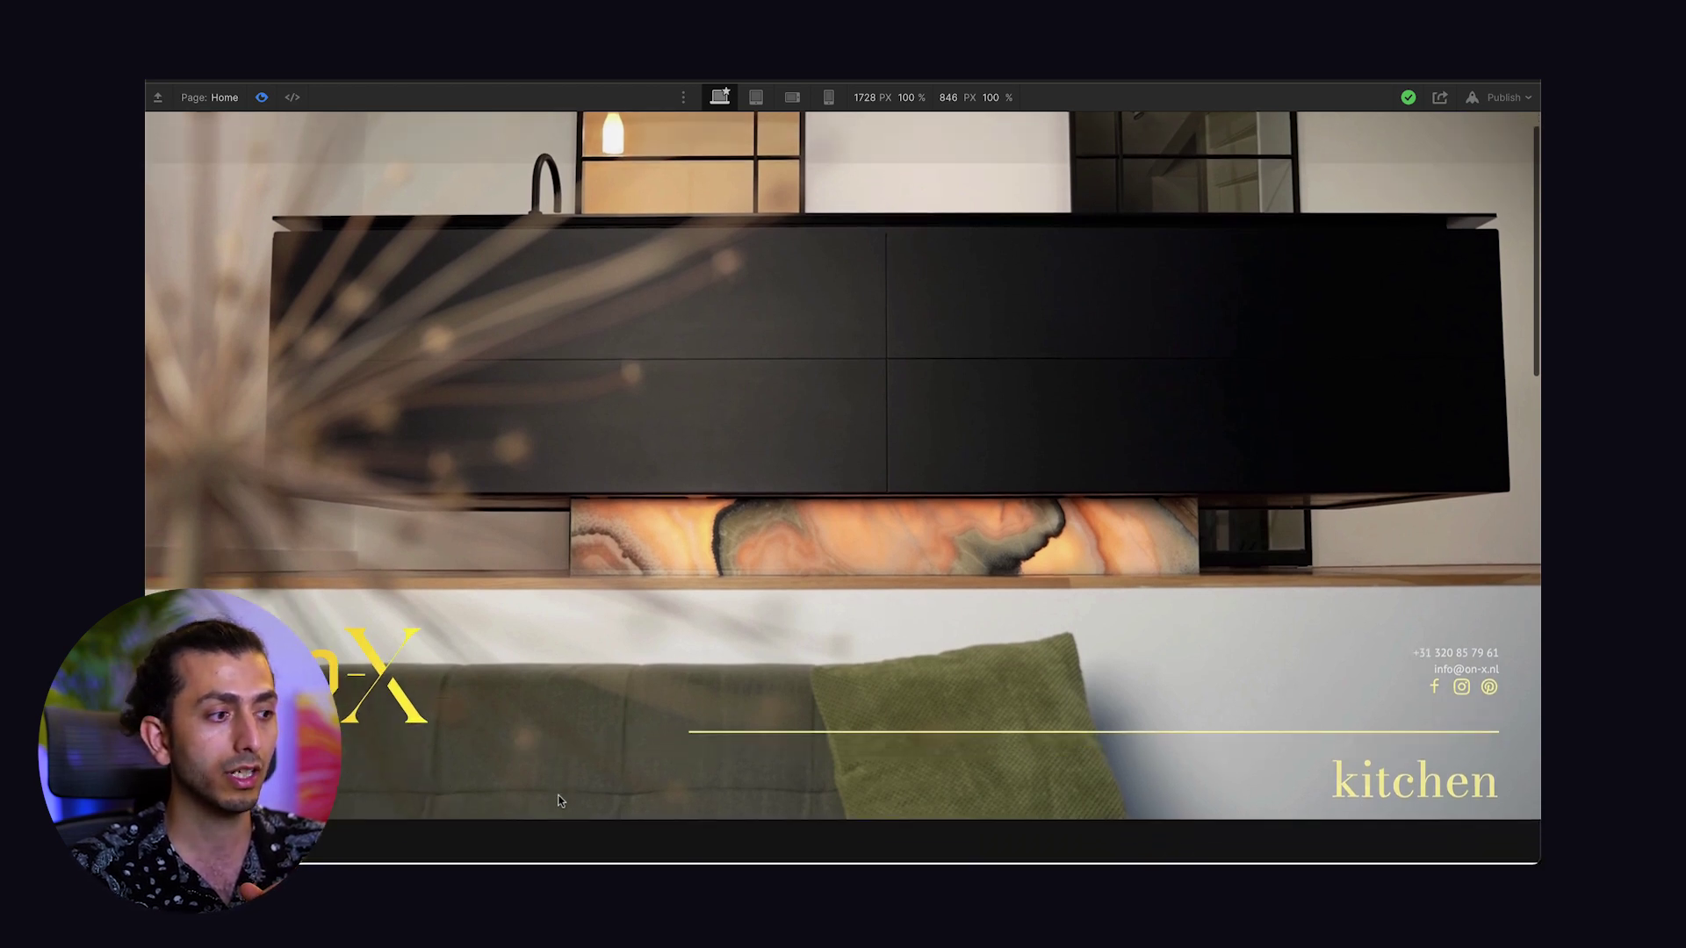
{"action": "scroll", "coordinate": [560, 800], "scroll_direction": "up", "scroll_amount": 1}
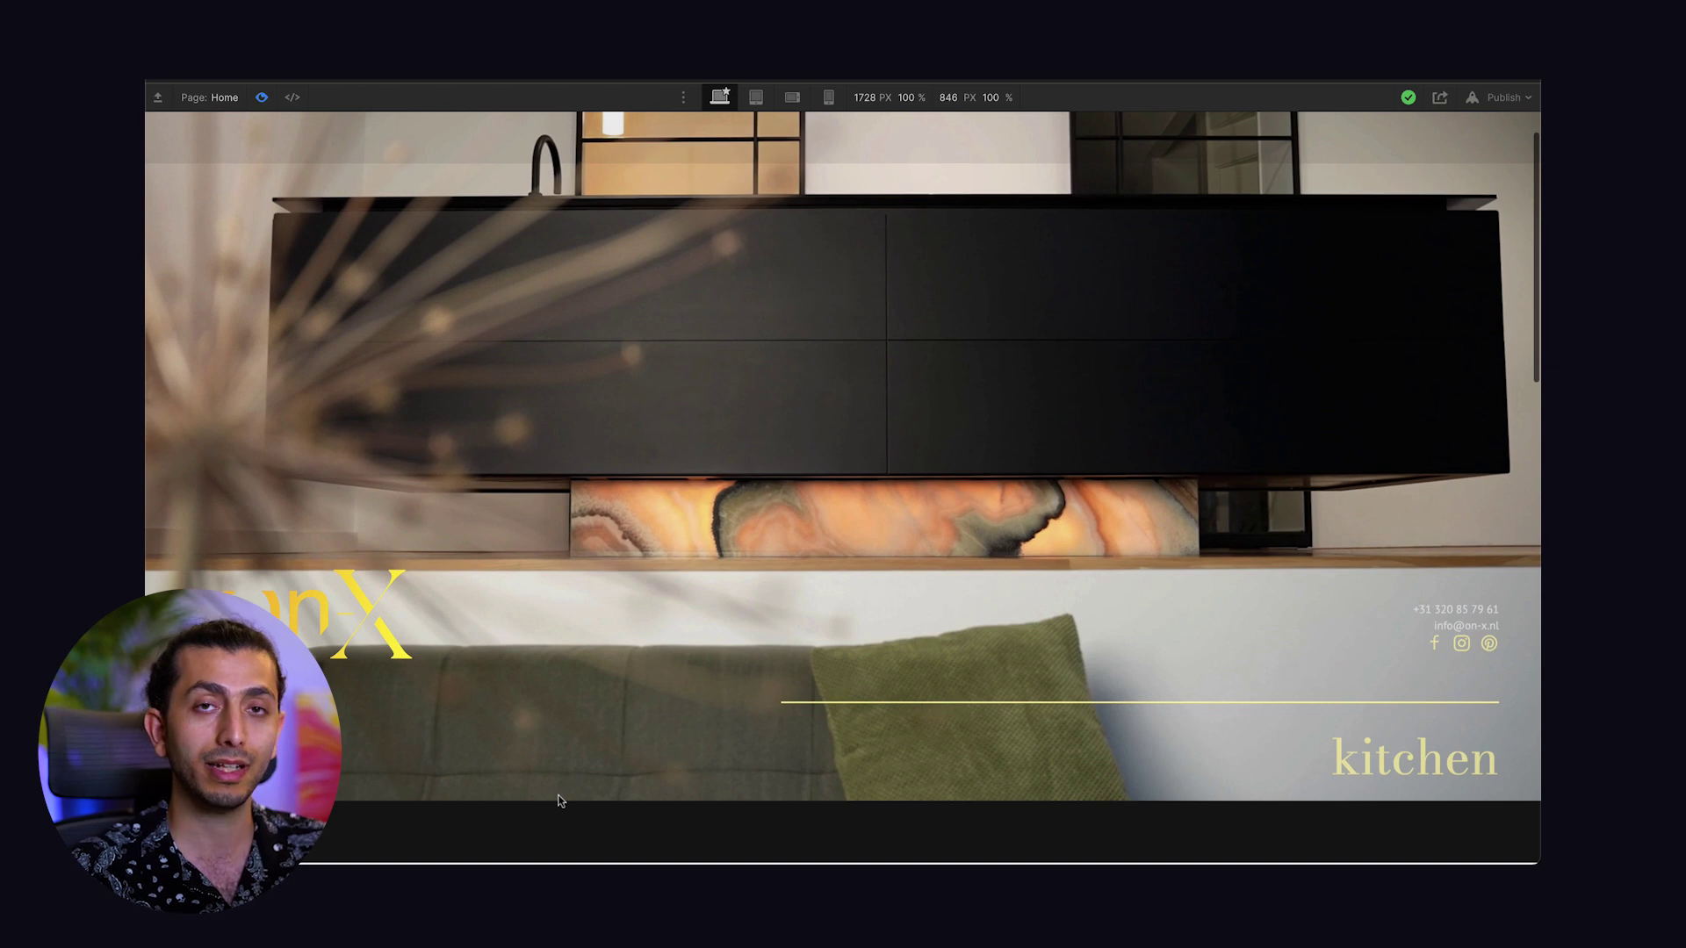
{"action": "scroll", "coordinate": [559, 800], "scroll_direction": "up", "scroll_amount": 2}
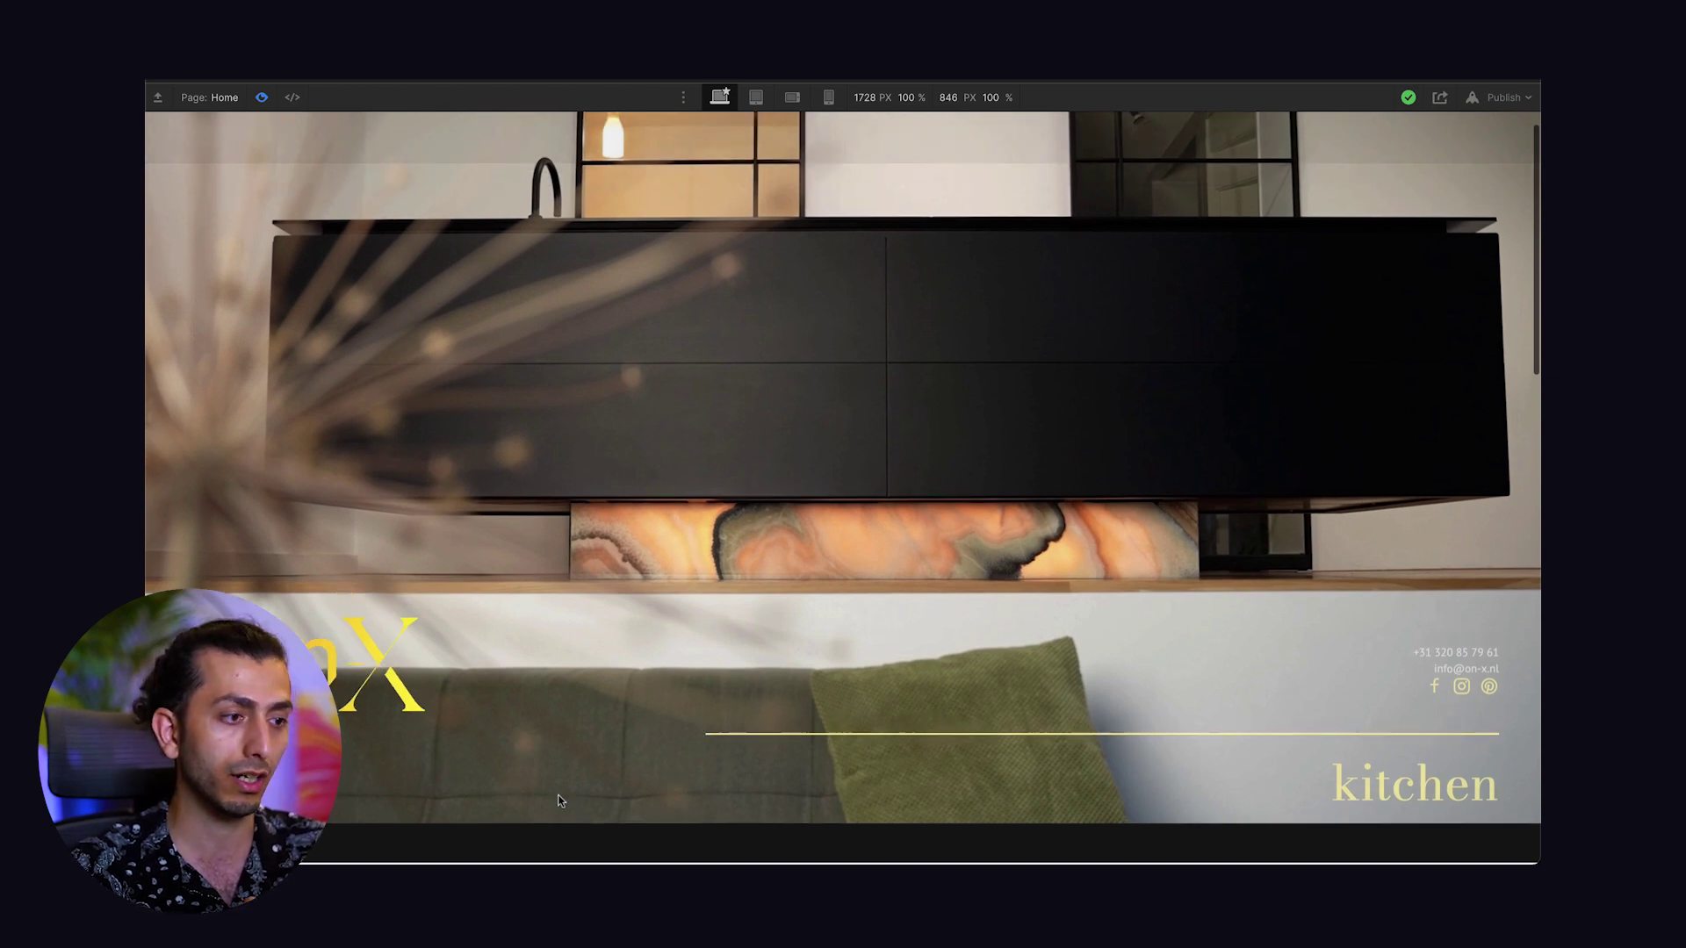
{"action": "left_click", "coordinate": [230, 99]}
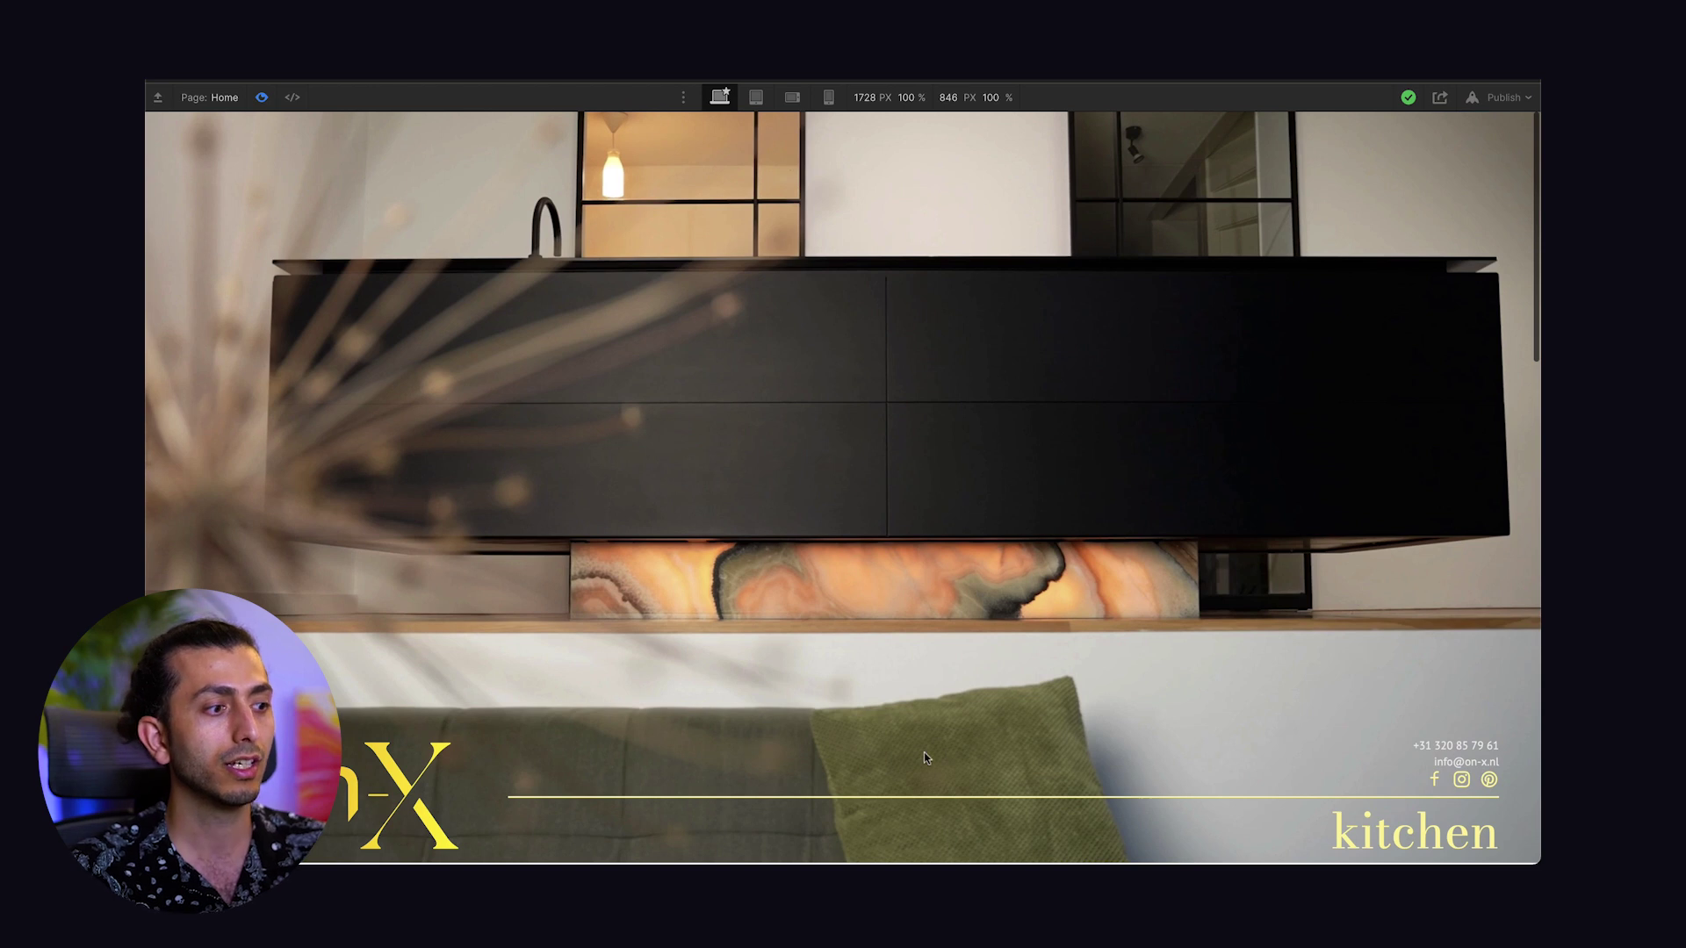
{"action": "scroll", "coordinate": [927, 756], "scroll_direction": "down", "scroll_amount": 2}
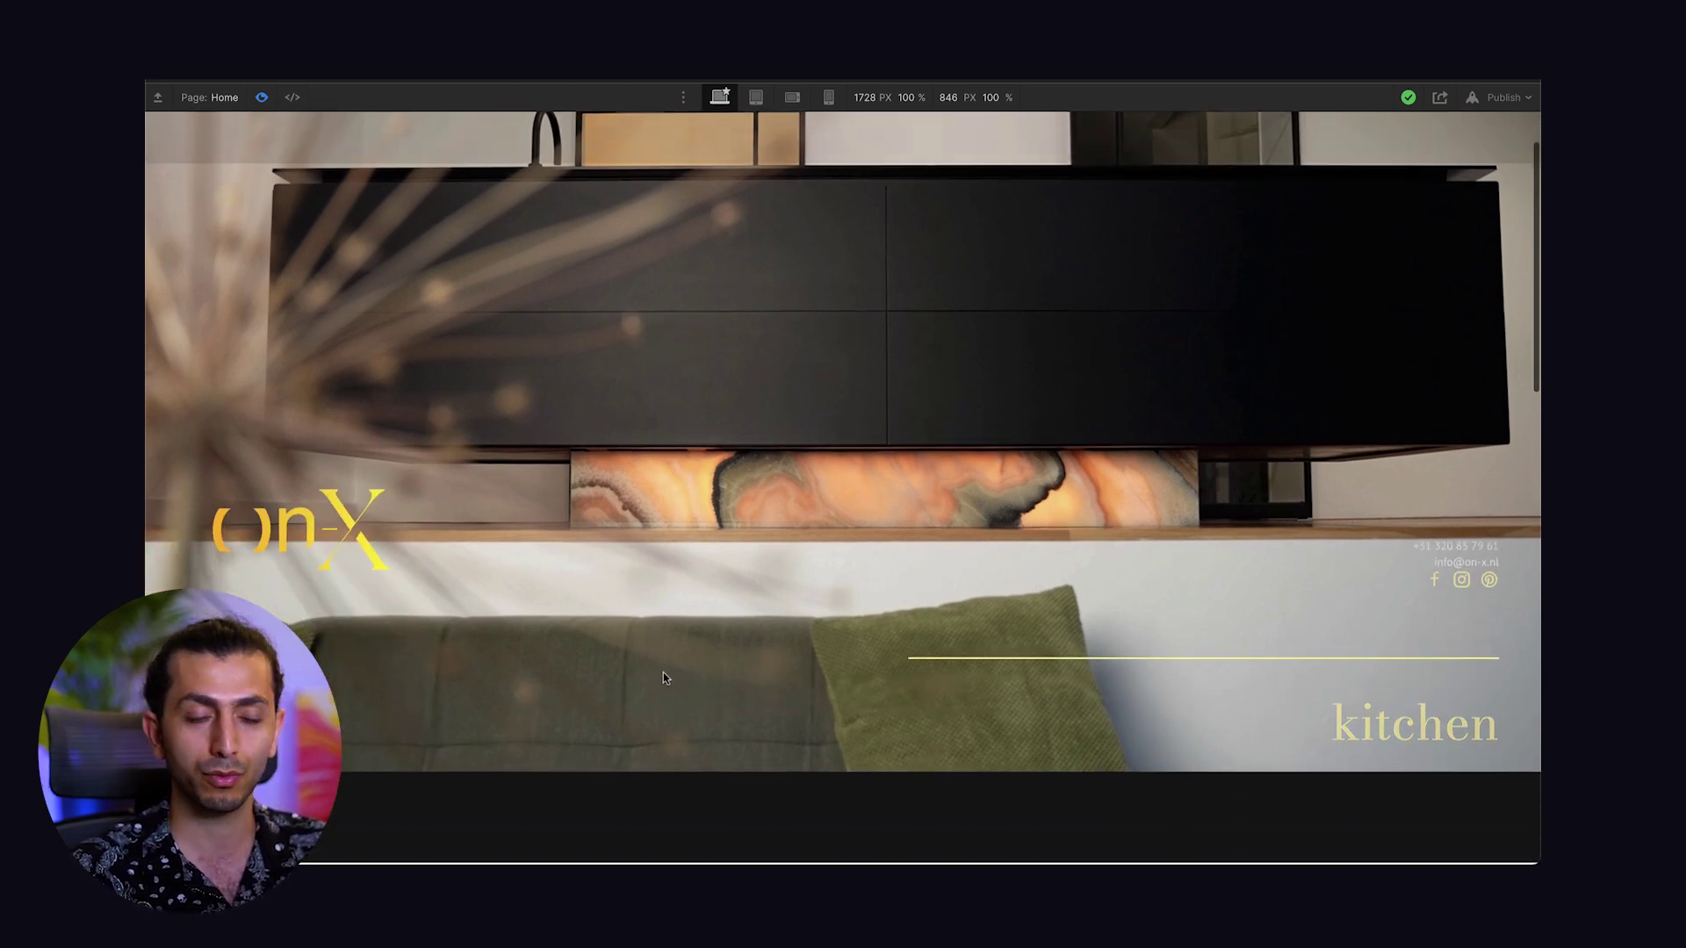
{"action": "scroll", "coordinate": [662, 674], "scroll_direction": "down", "scroll_amount": 1}
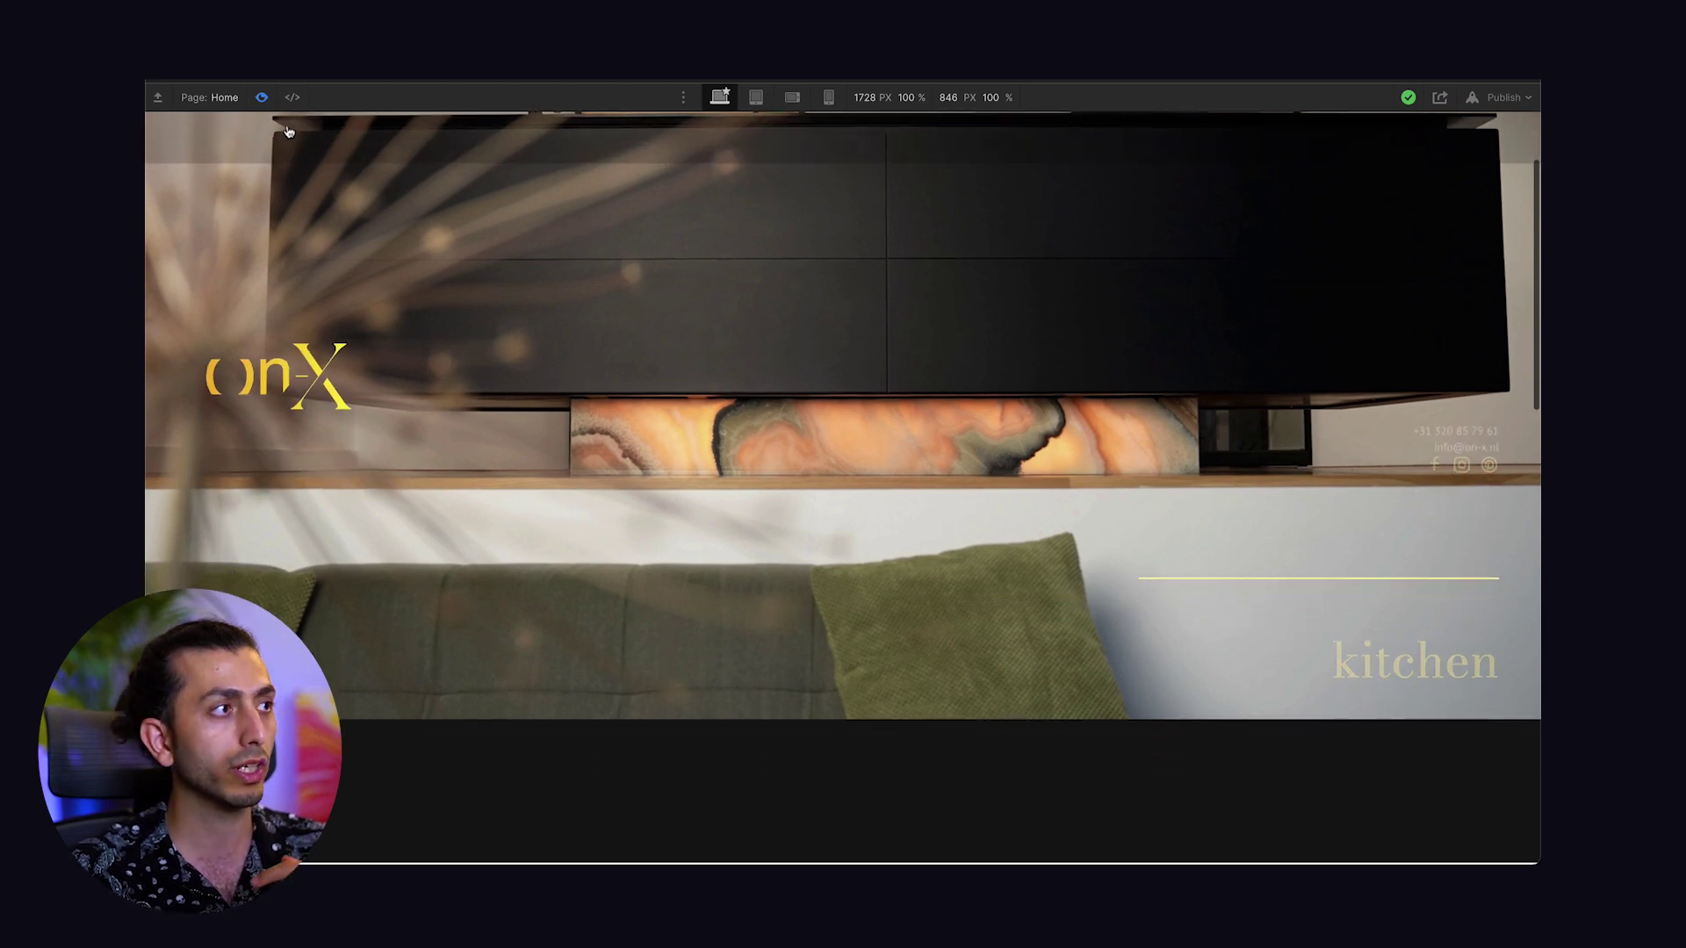
{"action": "left_click", "coordinate": [261, 97]}
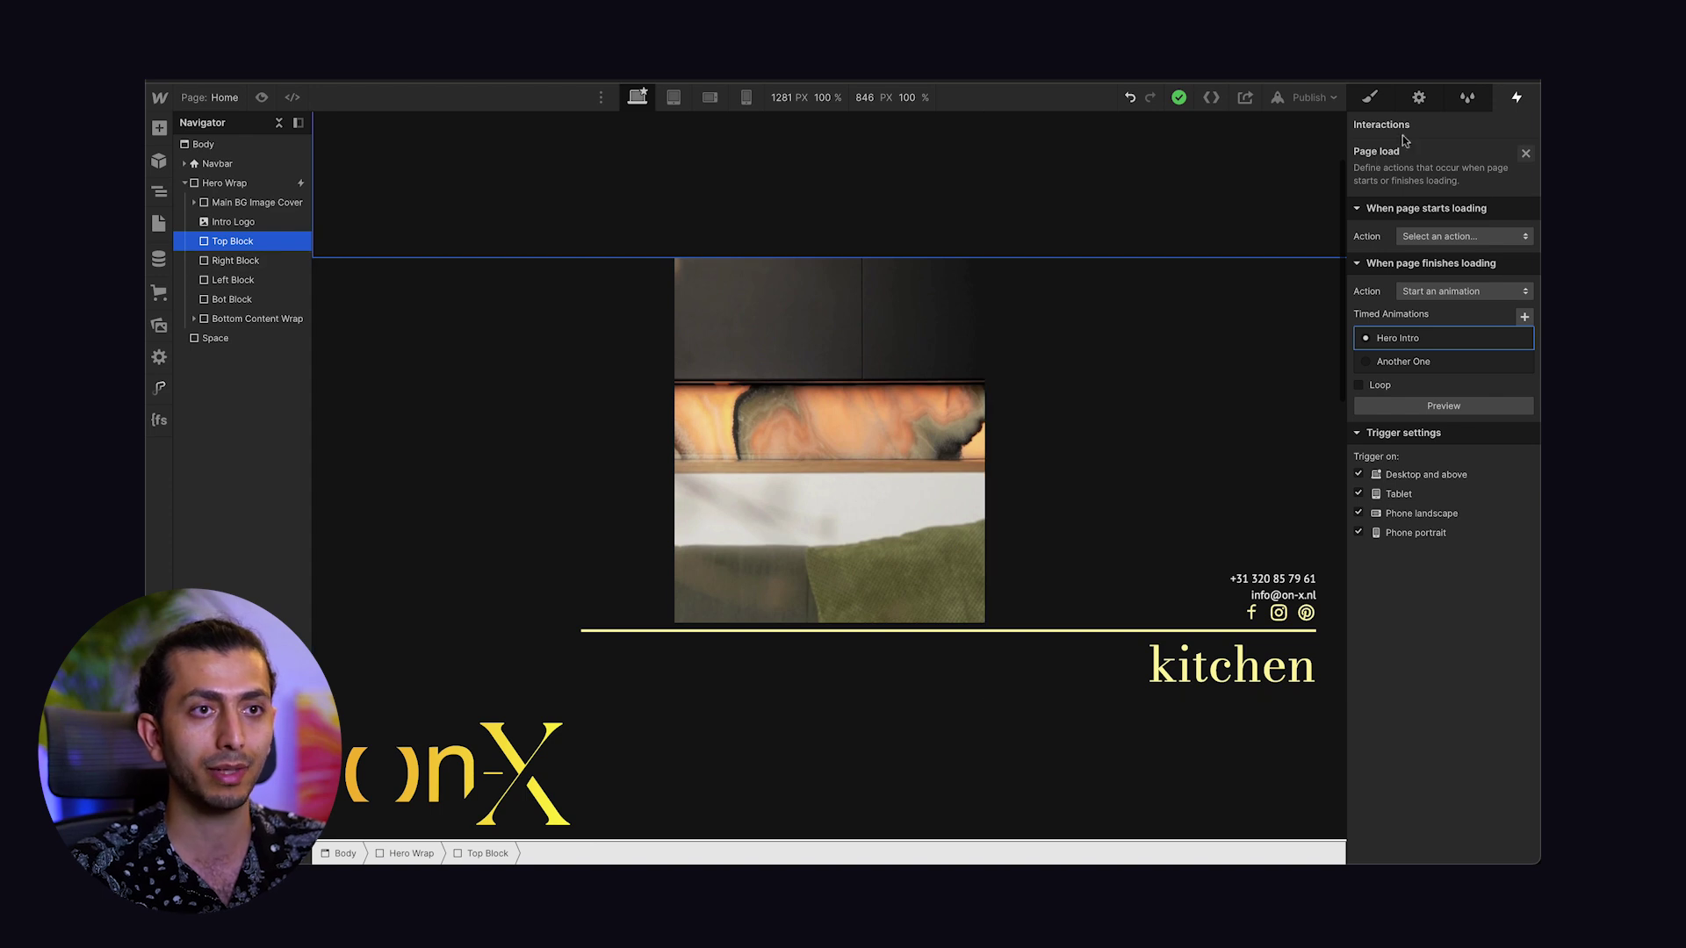
Compare the size, margin and position styles of the two Hero Line elements in the Hero Right Col.
{"action": "left_click", "coordinate": [1372, 95]}
{"action": "left_click", "coordinate": [1010, 632]}
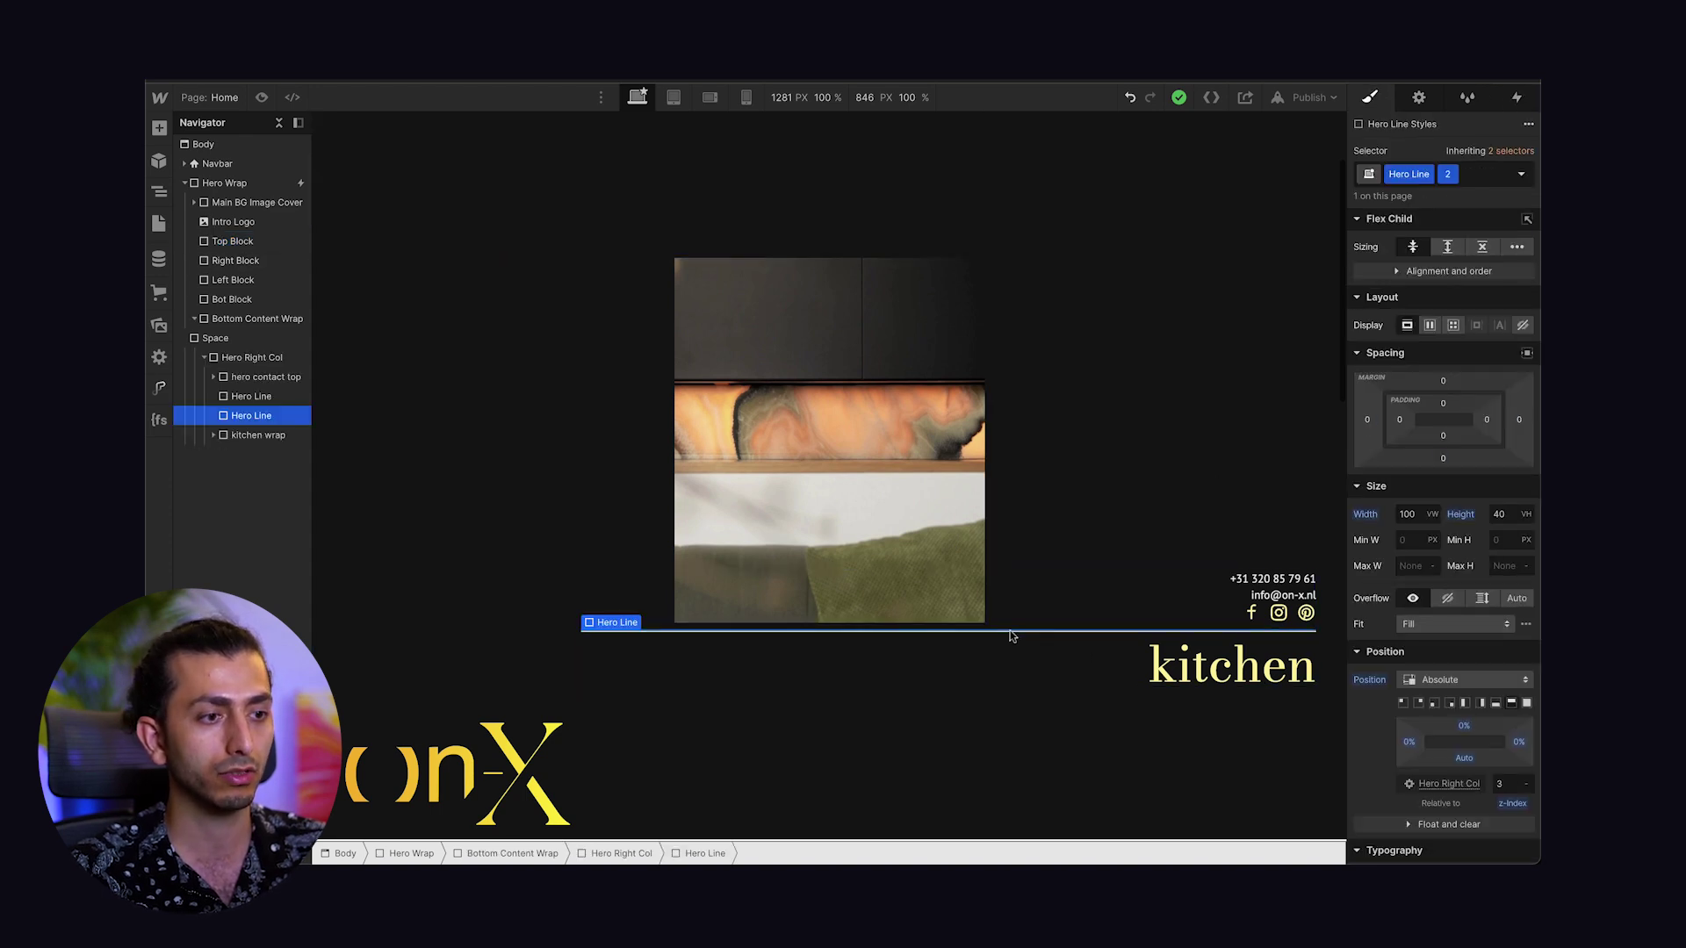
{"action": "scroll", "coordinate": [1156, 395], "scroll_direction": "up", "scroll_amount": 3}
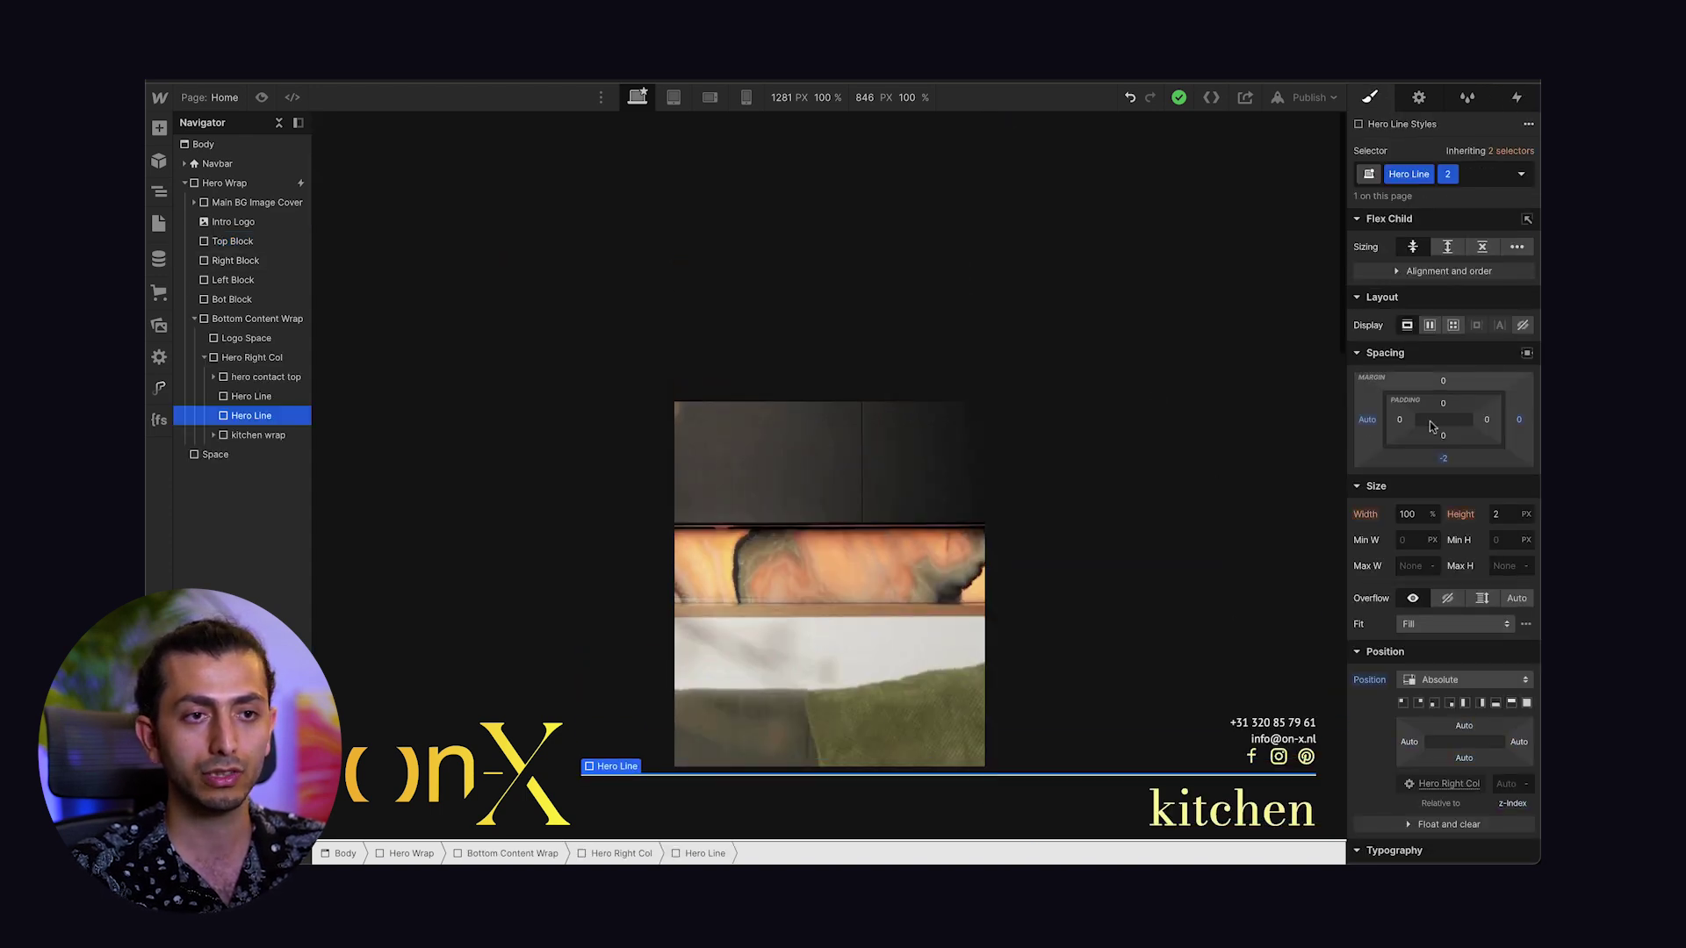
{"action": "left_click", "coordinate": [238, 399]}
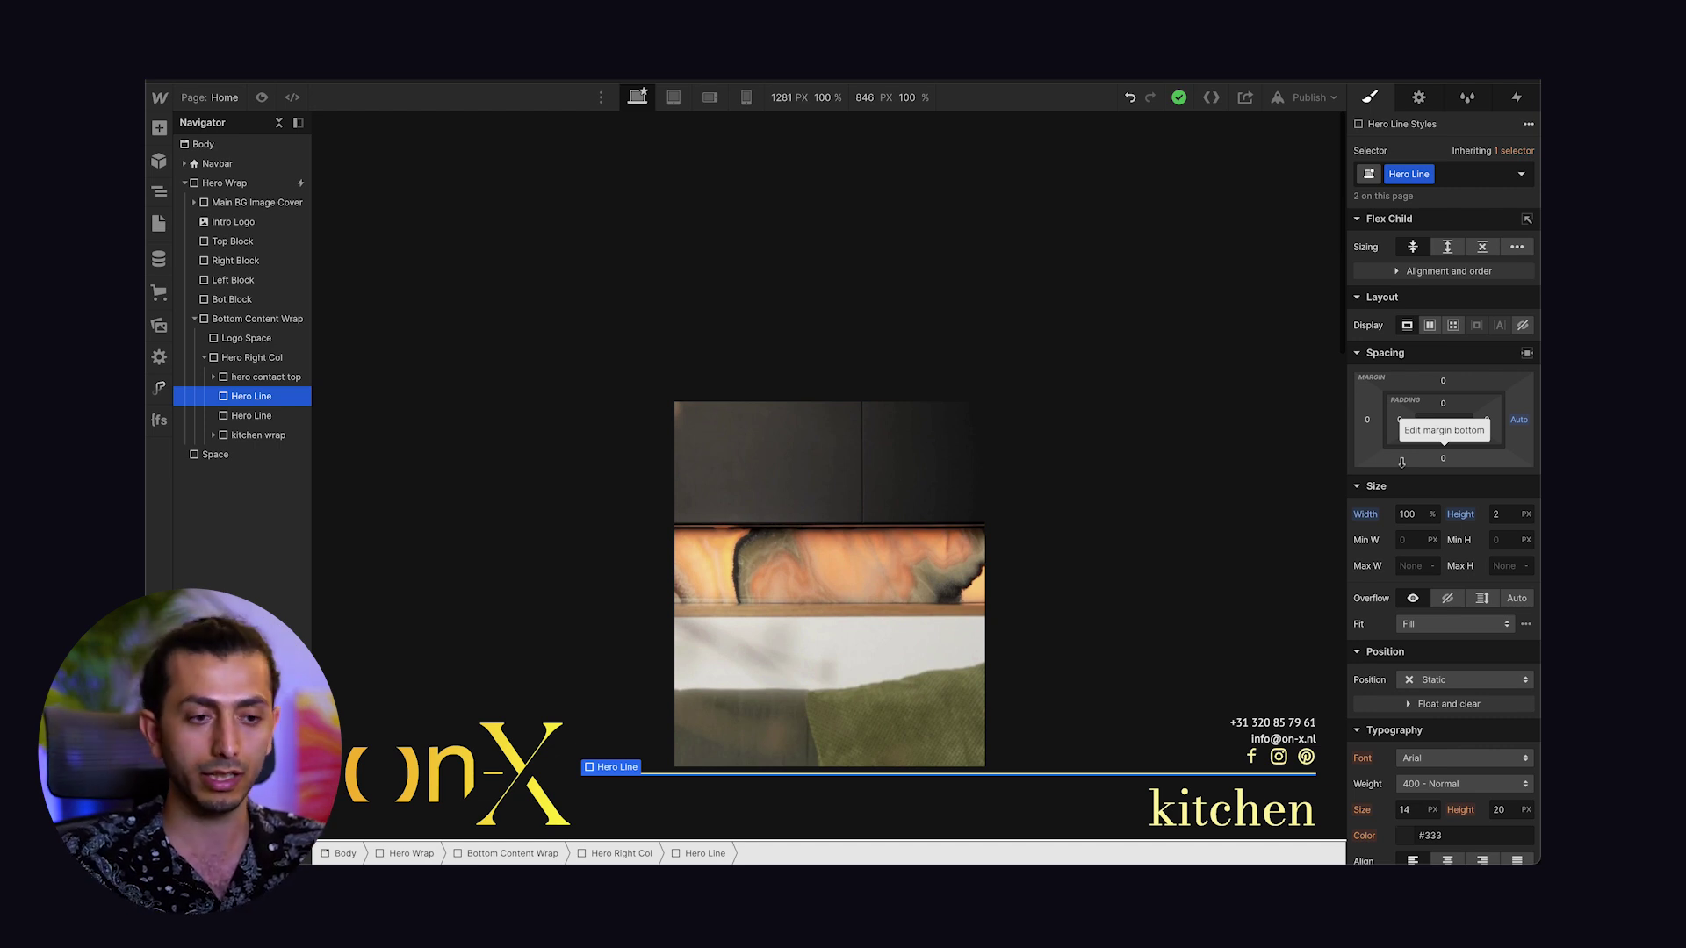
{"action": "left_click", "coordinate": [263, 418]}
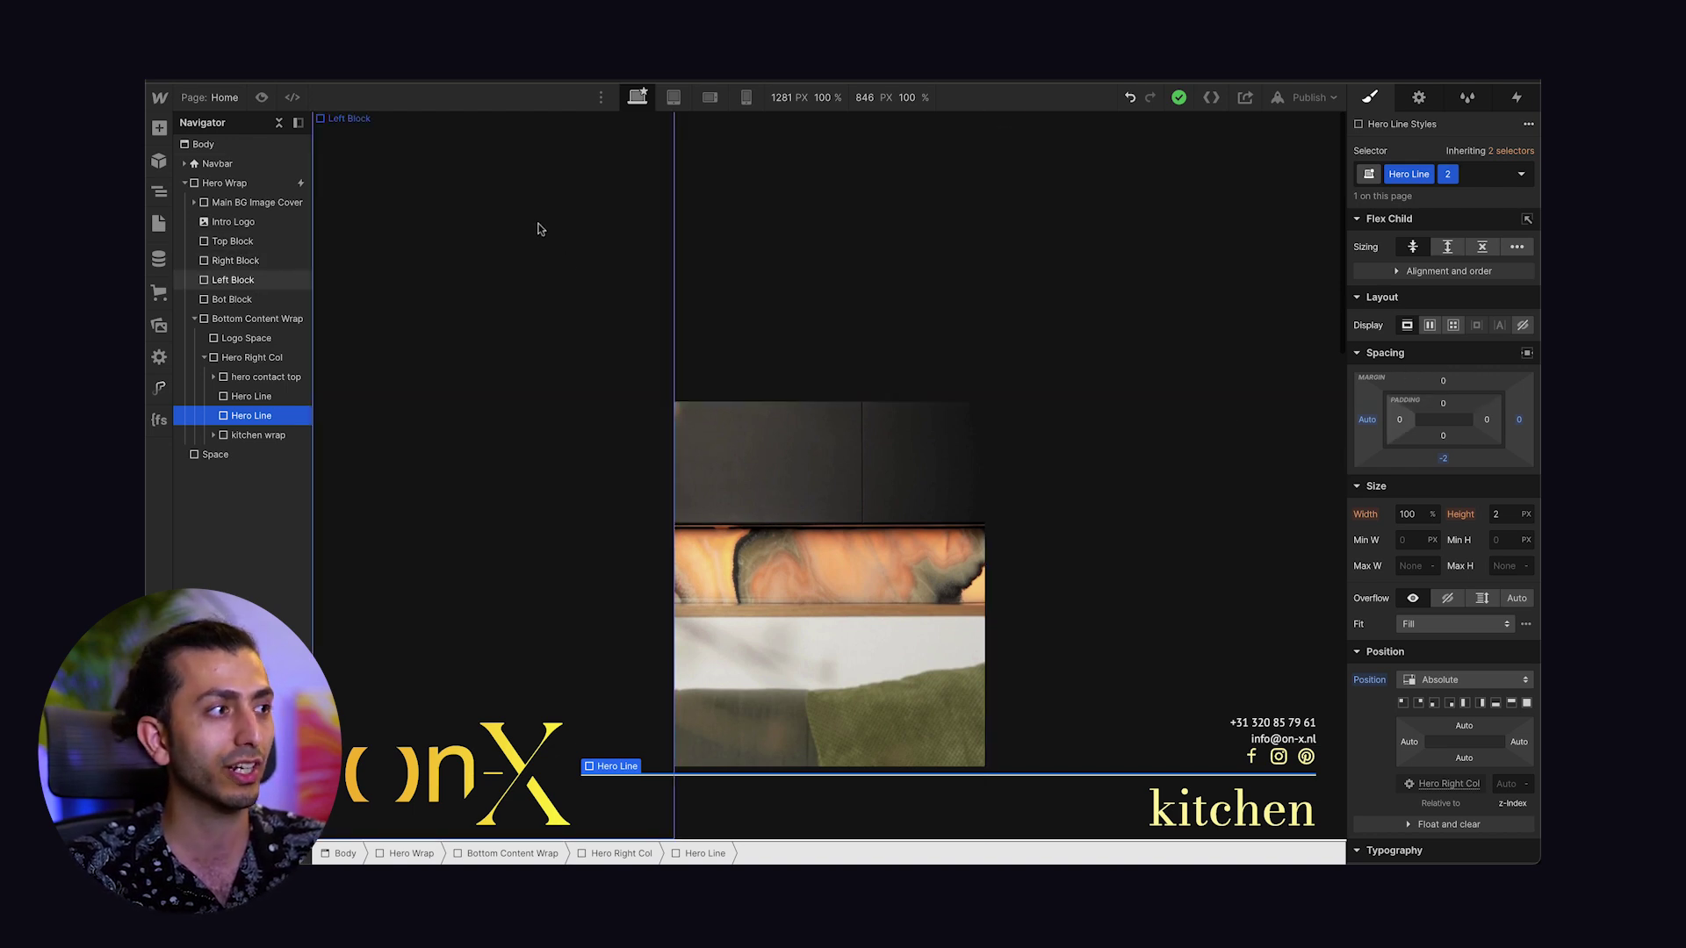
Open the Hero Intro timed animation from the Hero Wrap's page load trigger and play it.
{"action": "left_click", "coordinate": [263, 184]}
{"action": "left_click", "coordinate": [1519, 96]}
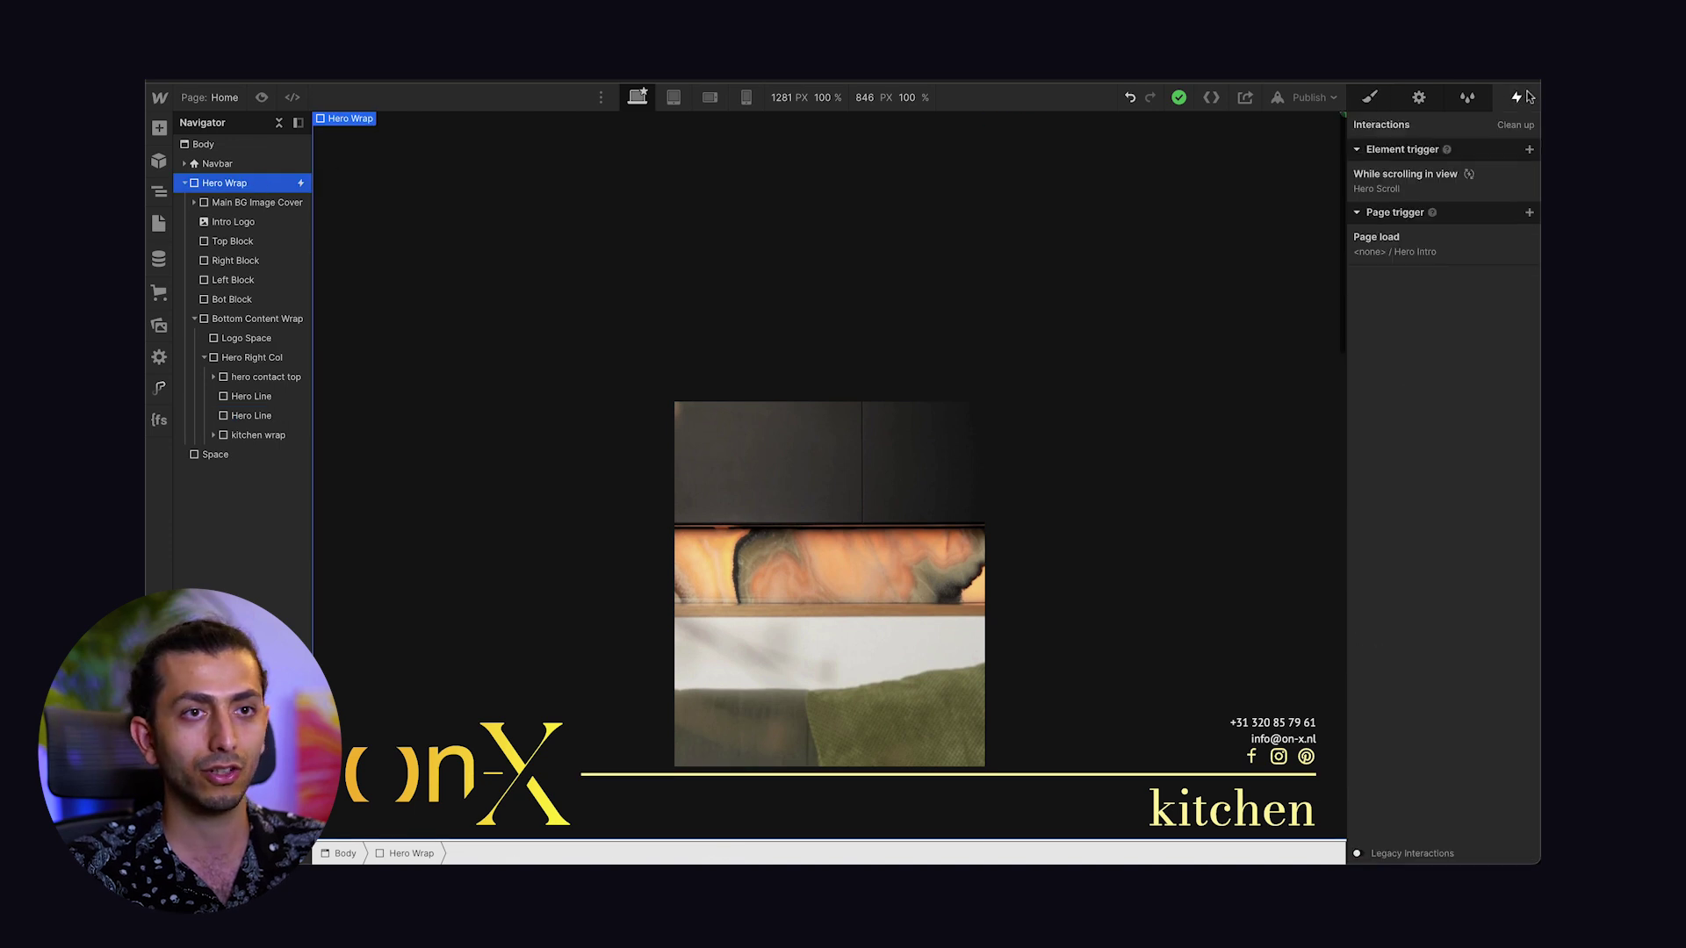
{"action": "left_click", "coordinate": [1424, 251]}
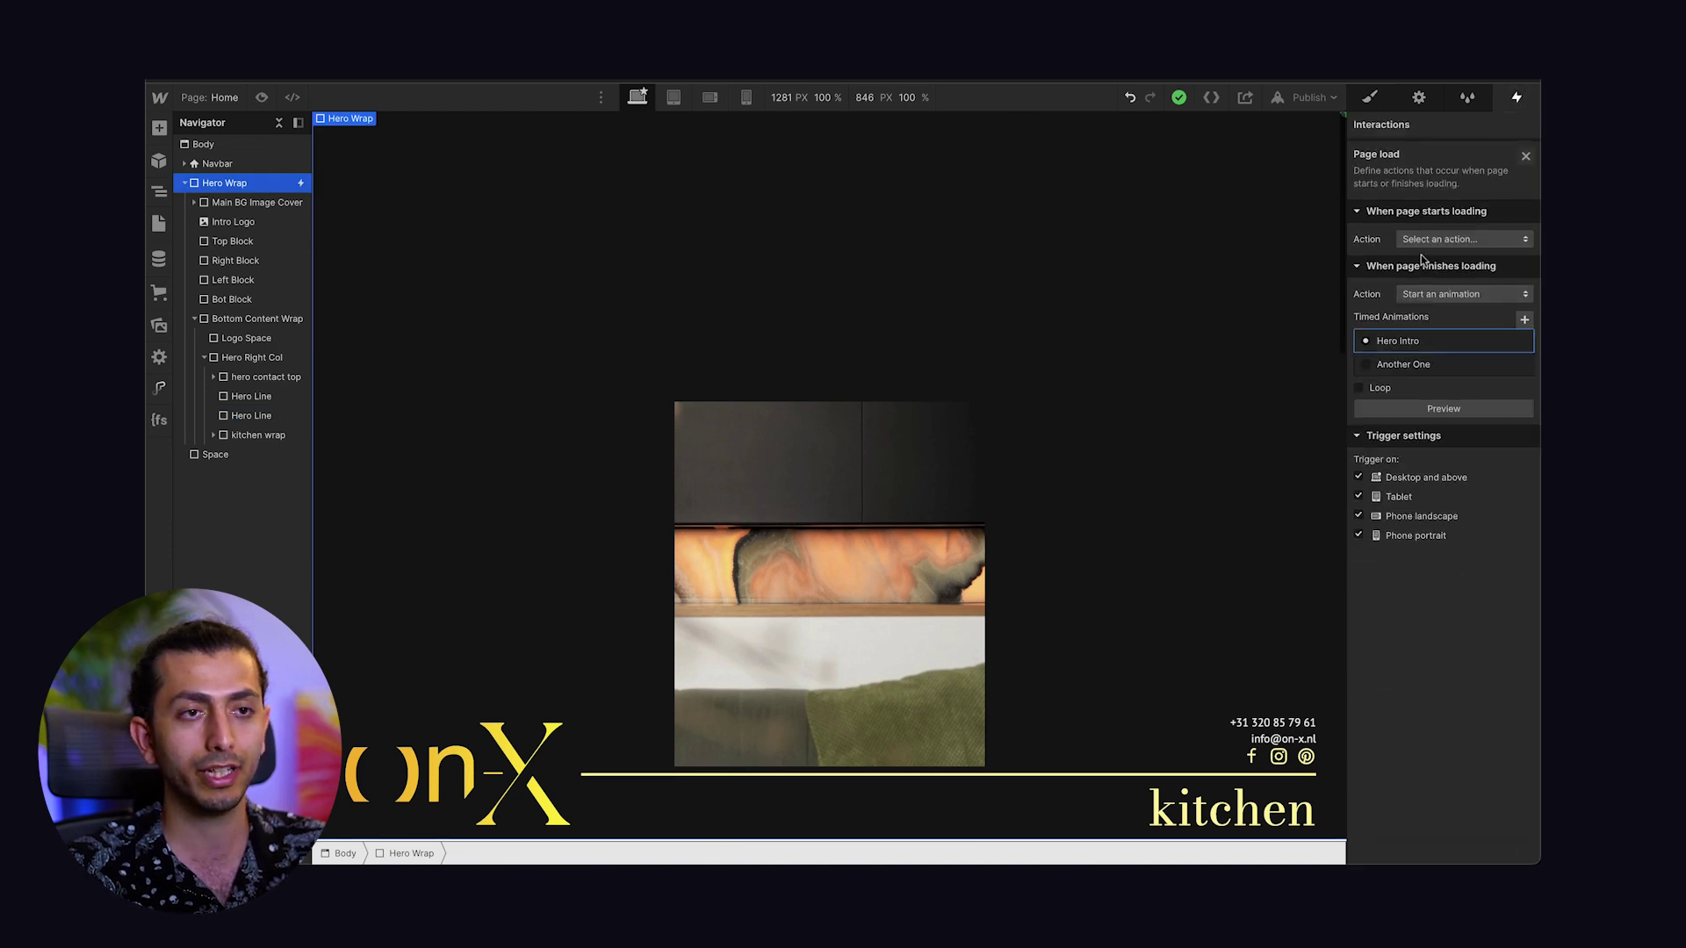
{"action": "left_click", "coordinate": [1454, 340]}
{"action": "scroll", "coordinate": [1444, 527], "scroll_direction": "down", "scroll_amount": 3}
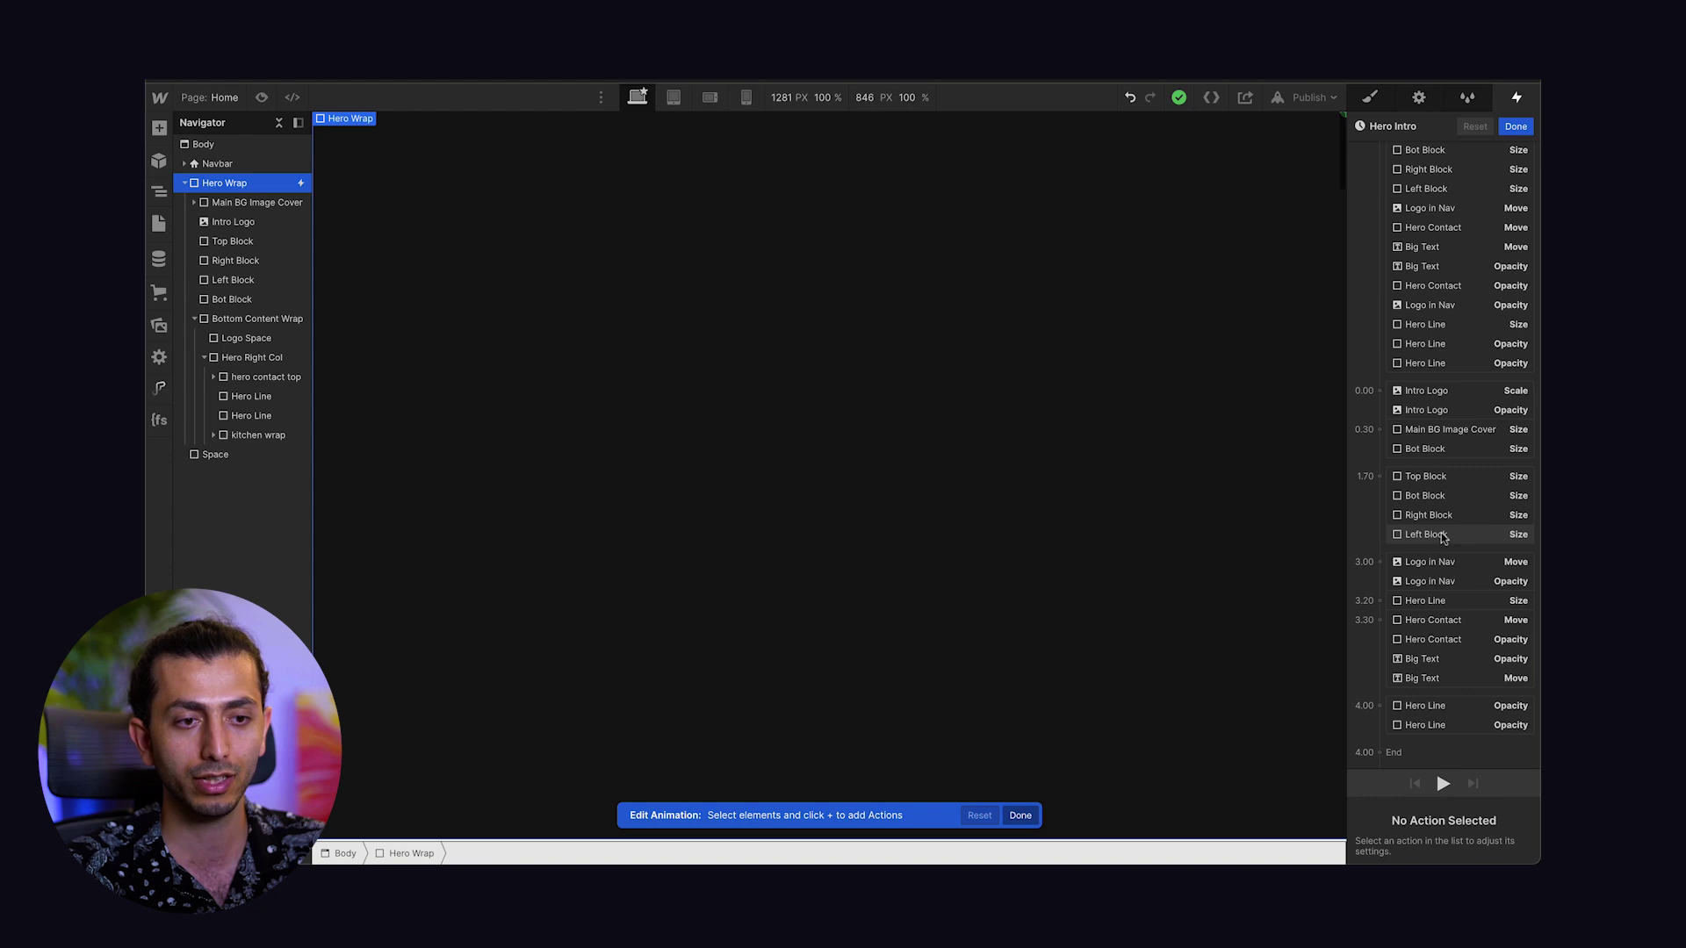
{"action": "left_click", "coordinate": [1443, 784]}
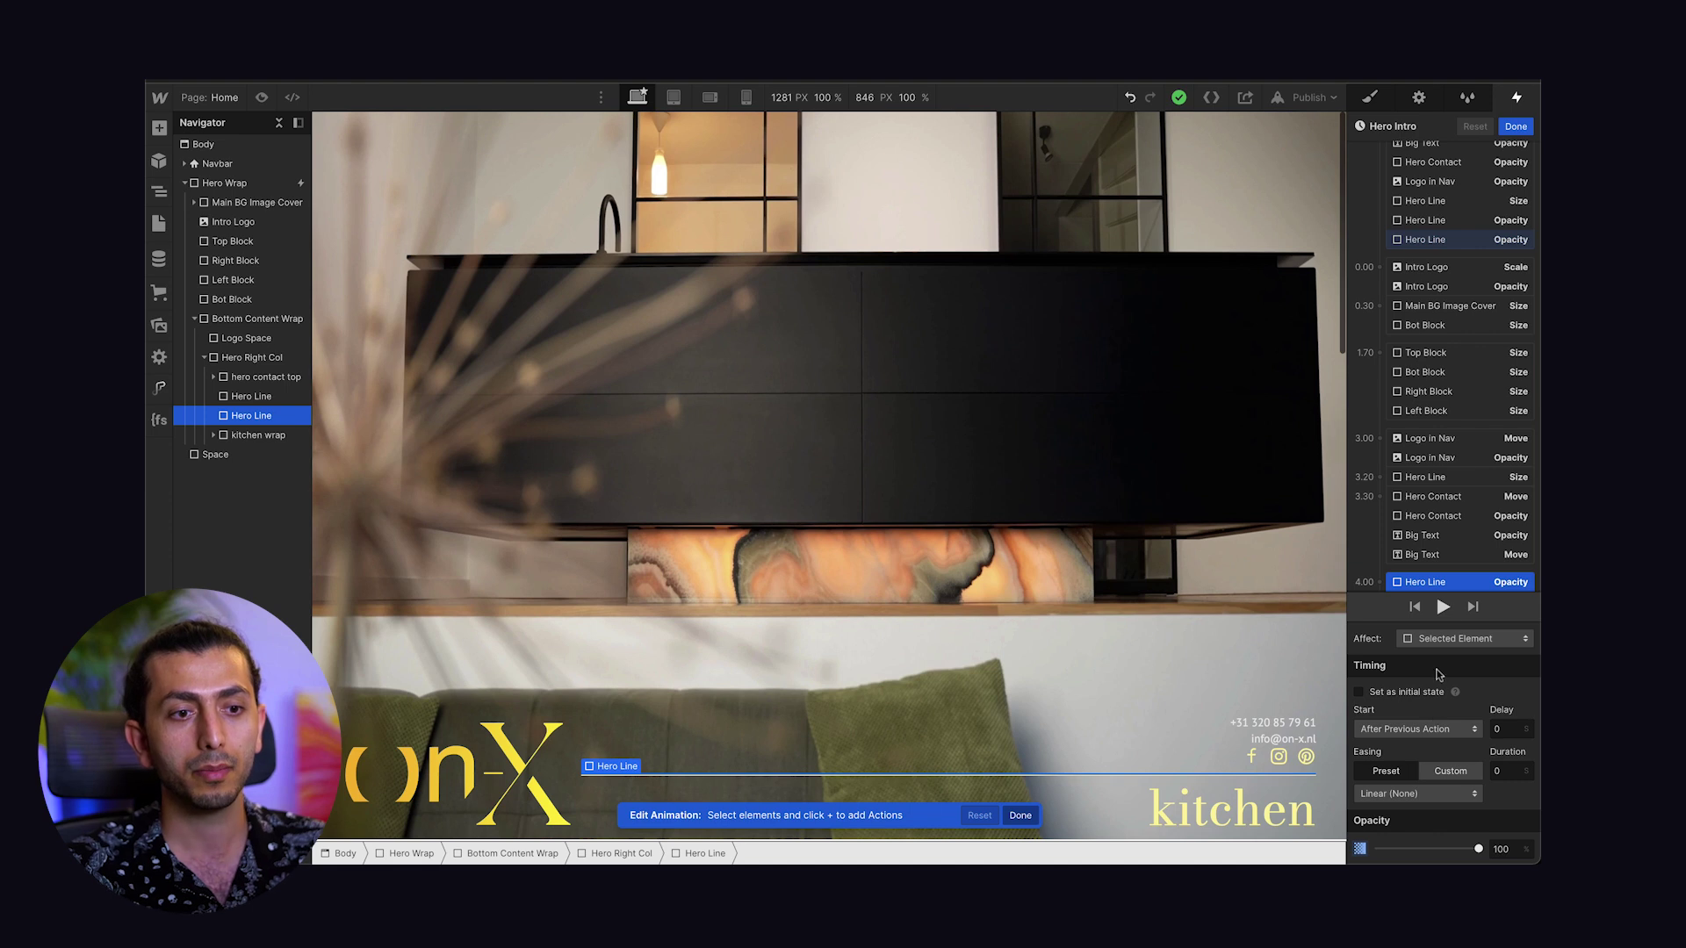
Examine the timing and opacity of the two Hero Line actions at 4.00 s and close the Hero Intro animation.
{"action": "scroll", "coordinate": [1454, 560], "scroll_direction": "down", "scroll_amount": 2}
{"action": "left_click", "coordinate": [1456, 553]}
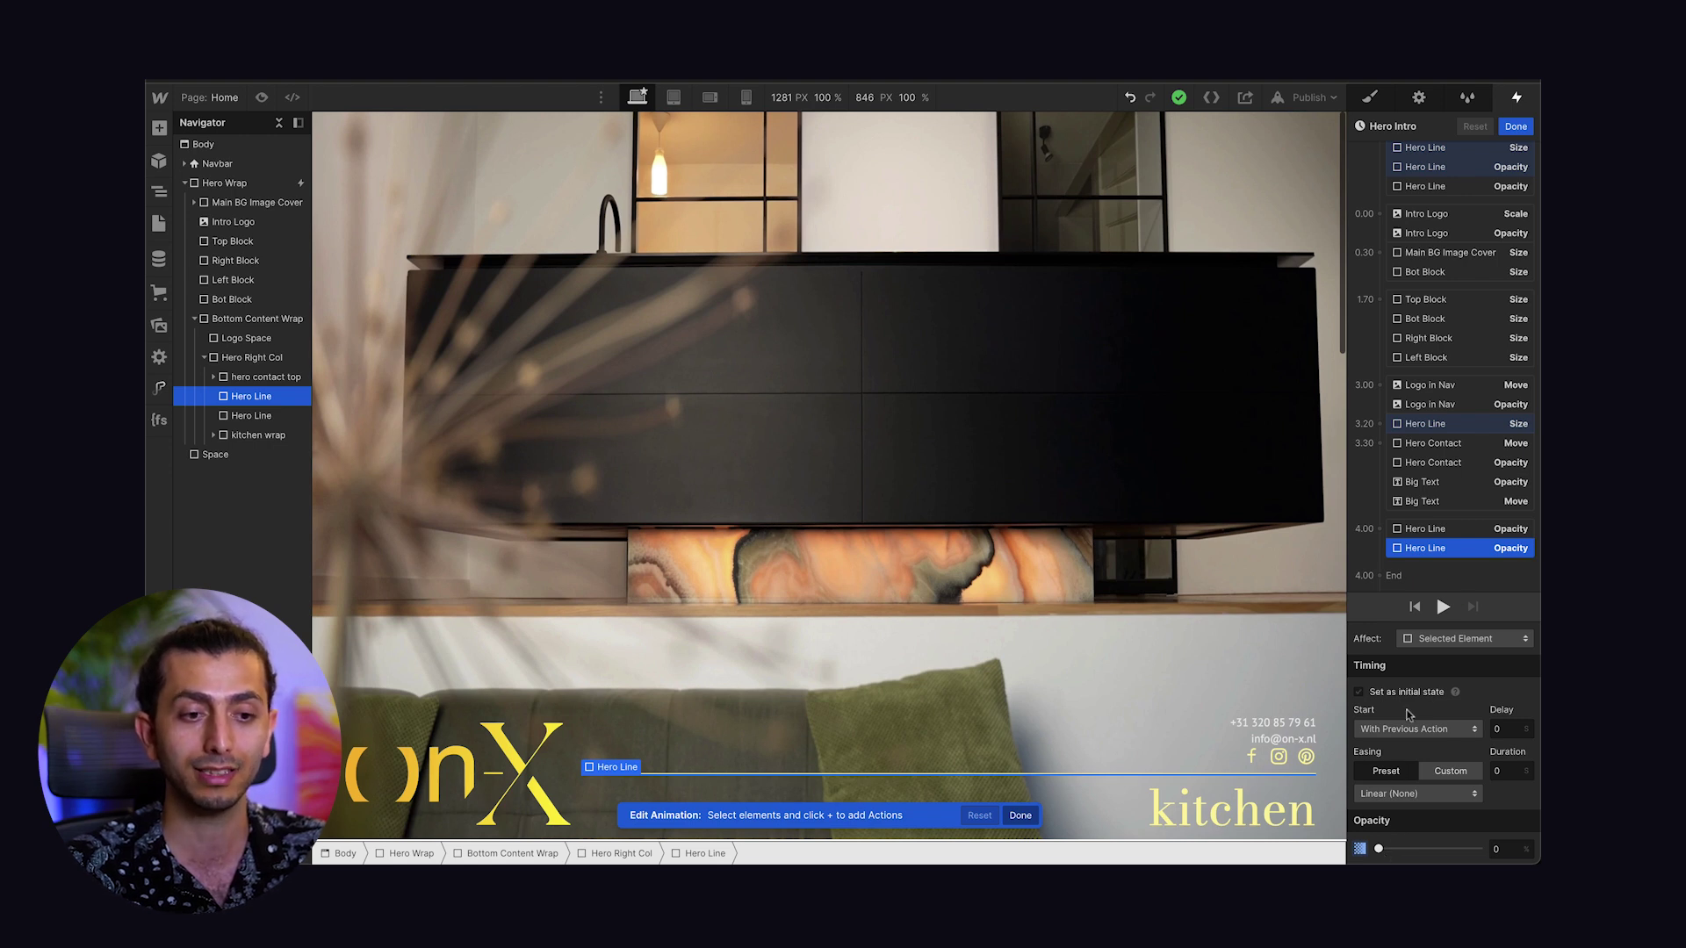
{"action": "left_click", "coordinate": [1461, 532]}
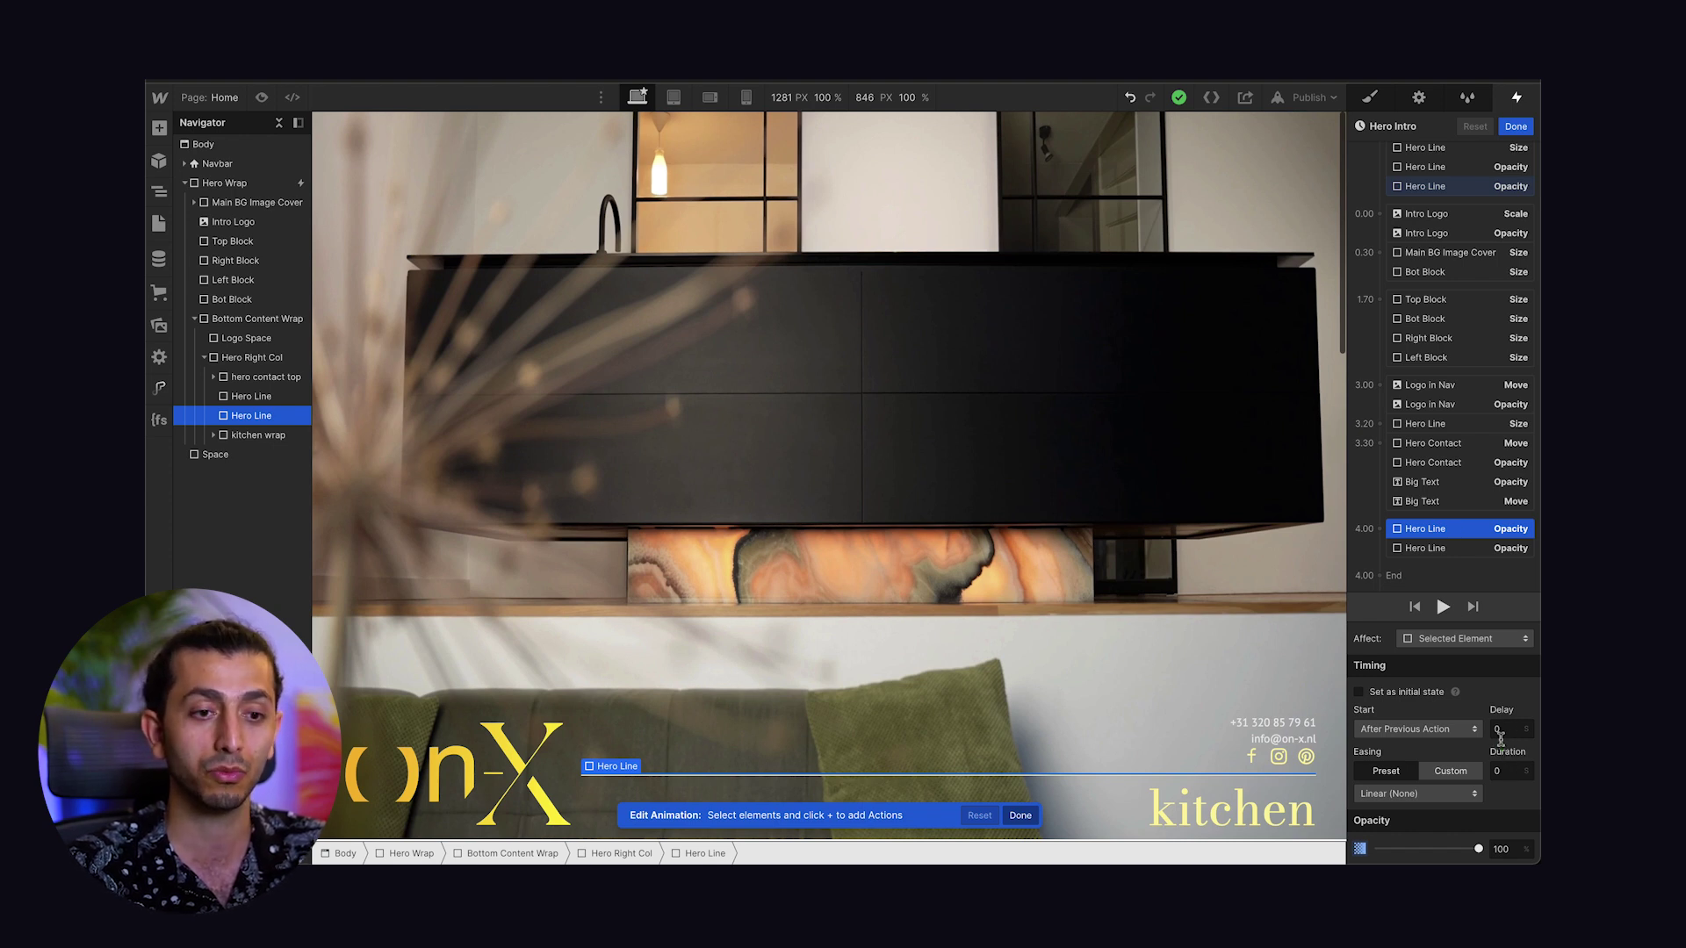
{"action": "left_click", "coordinate": [1522, 129]}
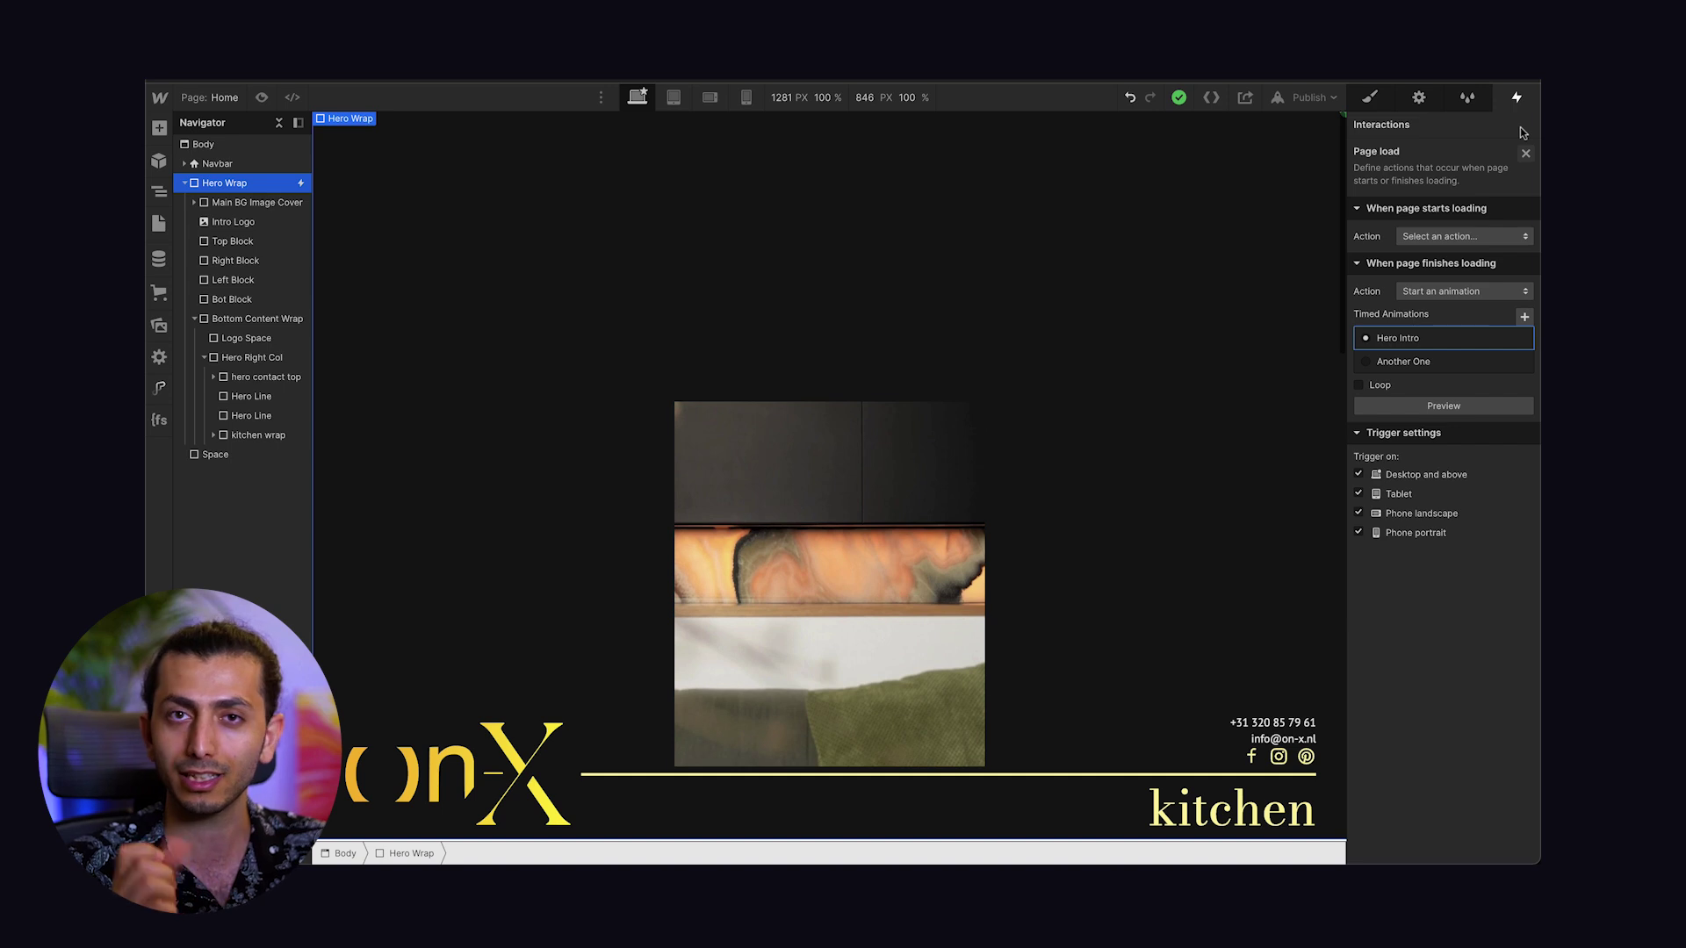
Open the Hero Scroll animation from the Hero Wrap's While scrolling in view trigger and review its 0% and 30% actions.
{"action": "key", "text": "Escape"}
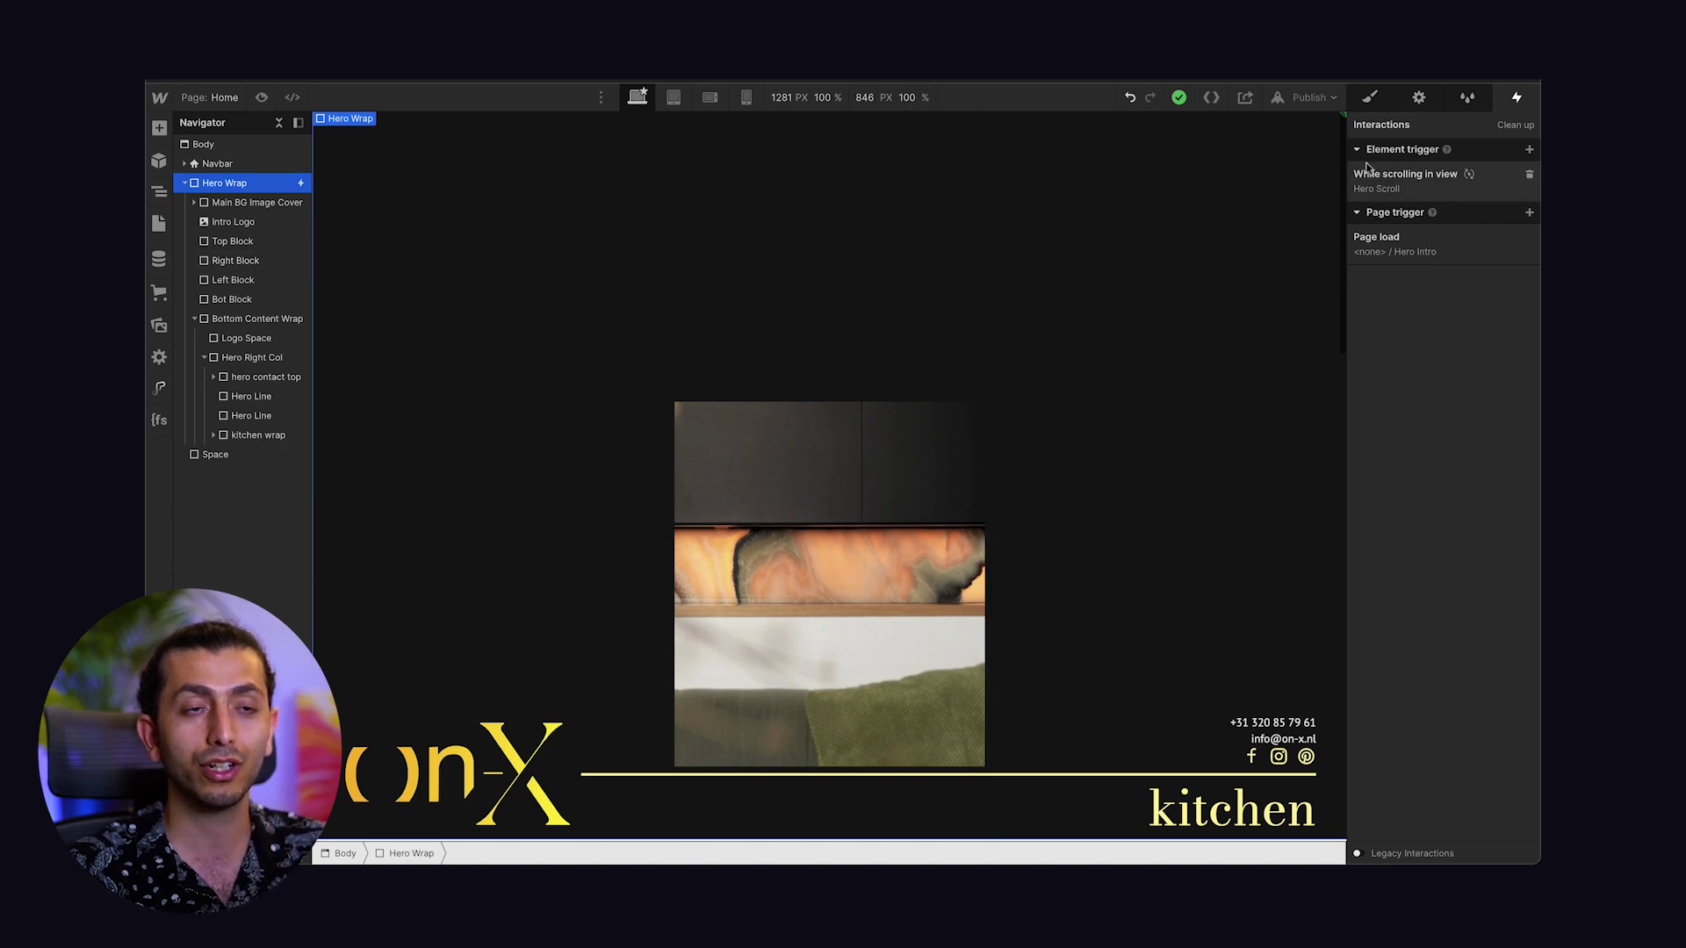
{"action": "left_click", "coordinate": [1404, 182]}
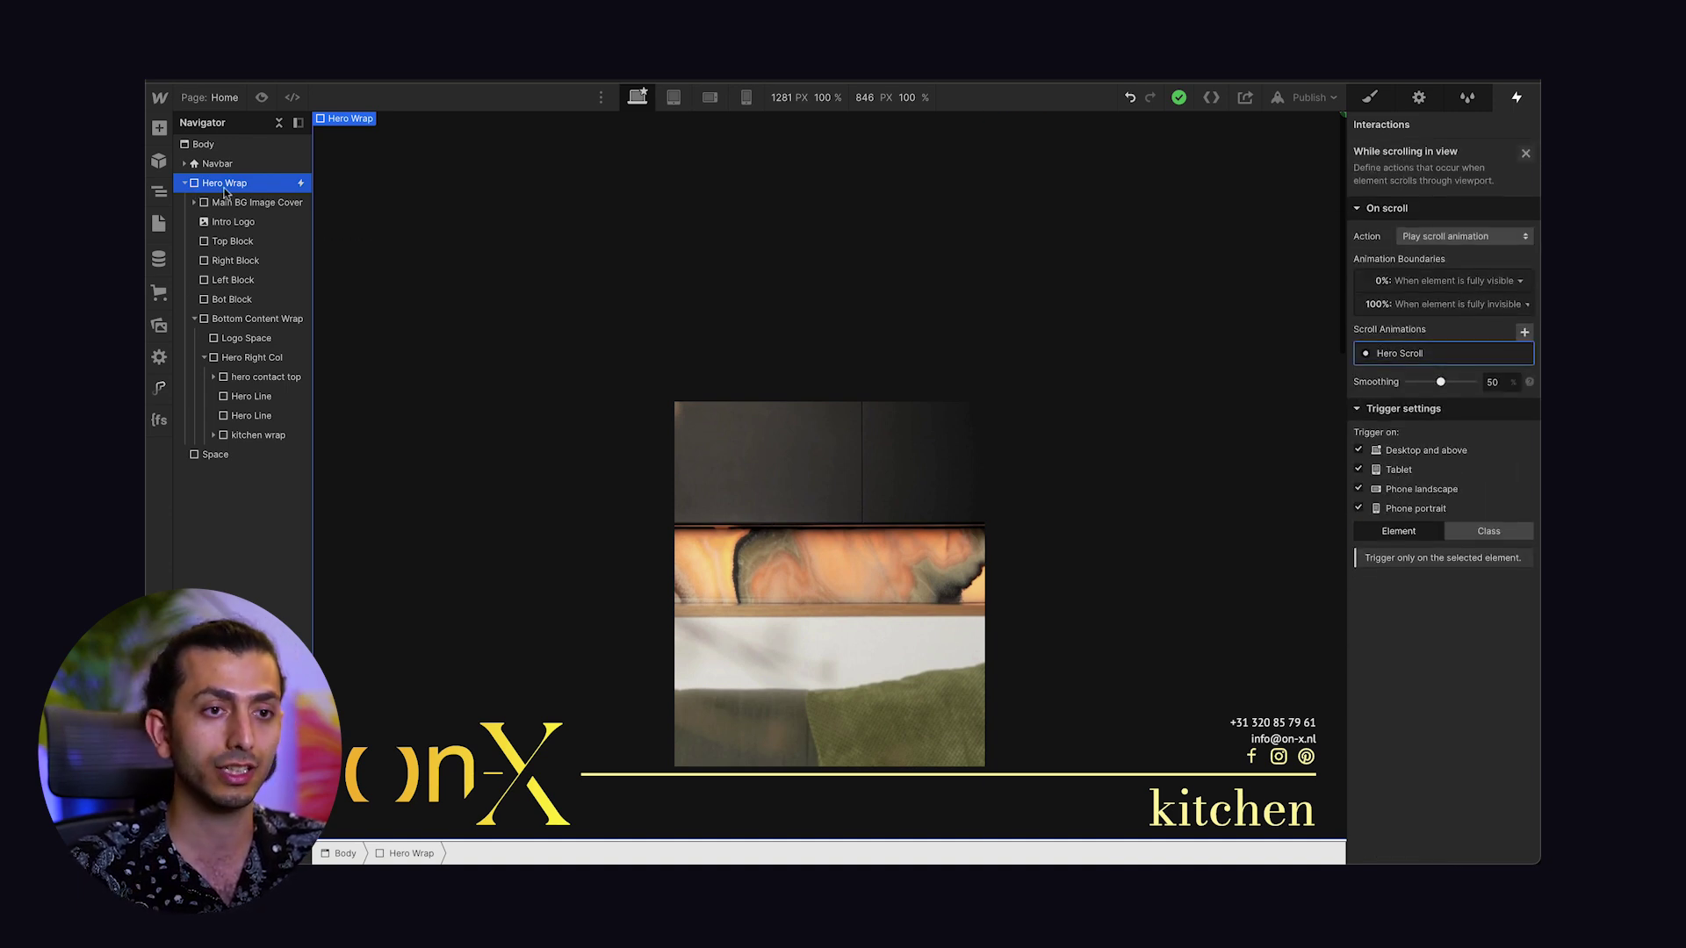
{"action": "left_click", "coordinate": [1420, 353]}
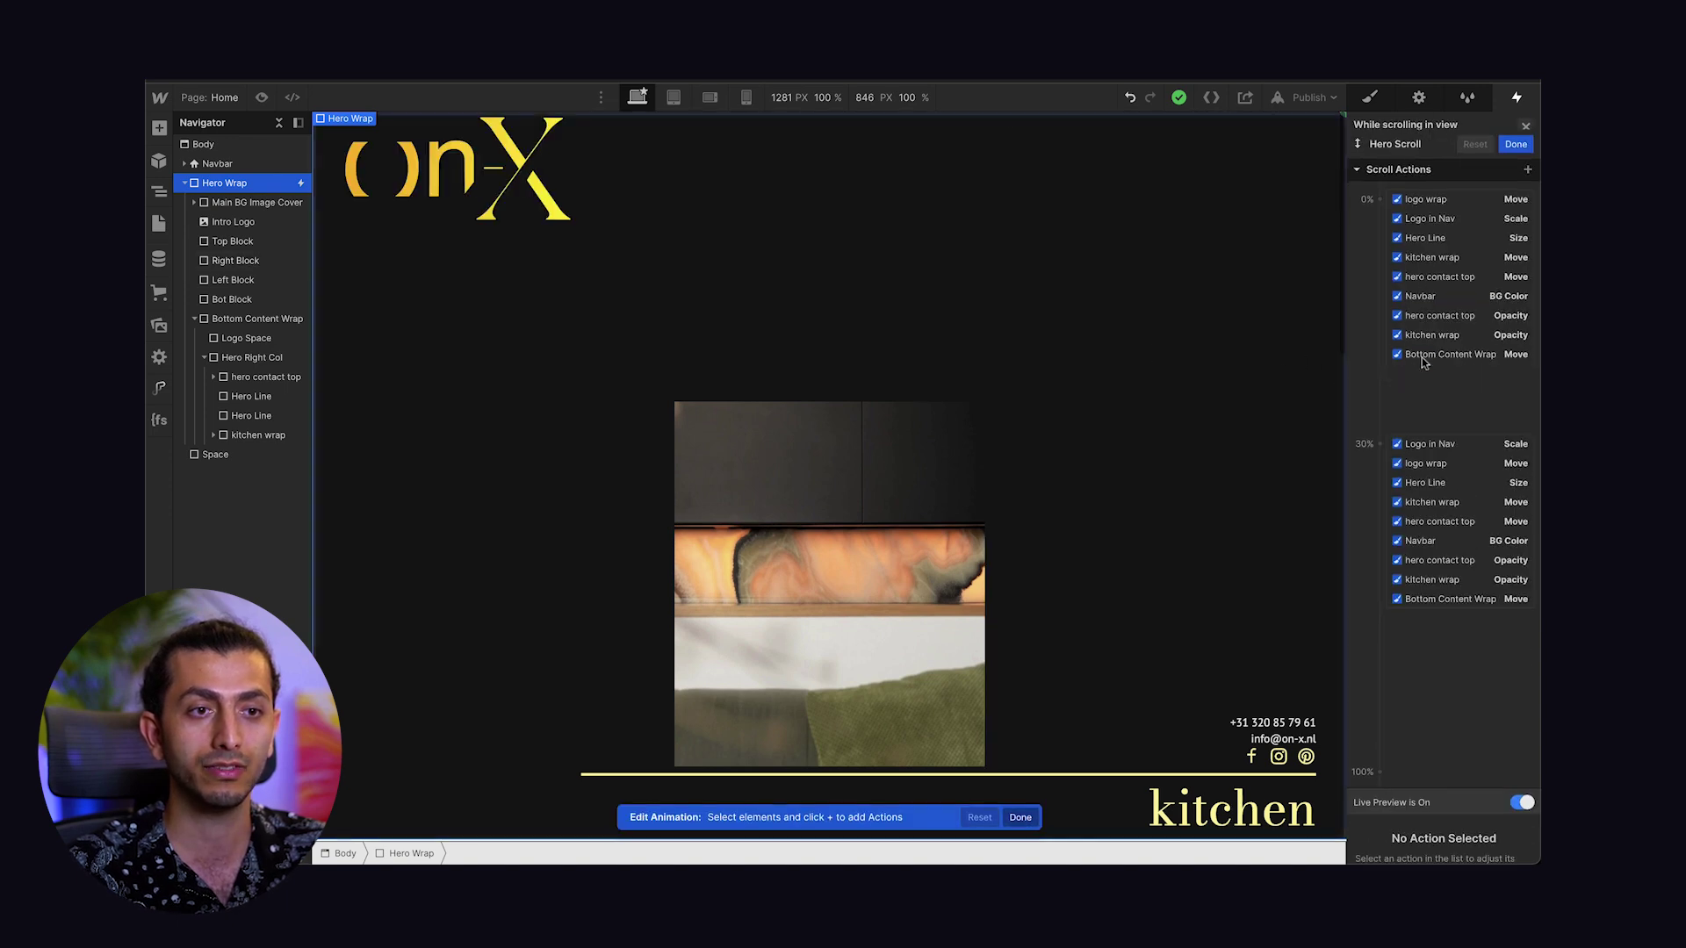
{"action": "scroll", "coordinate": [1424, 363], "scroll_direction": "down", "scroll_amount": 1}
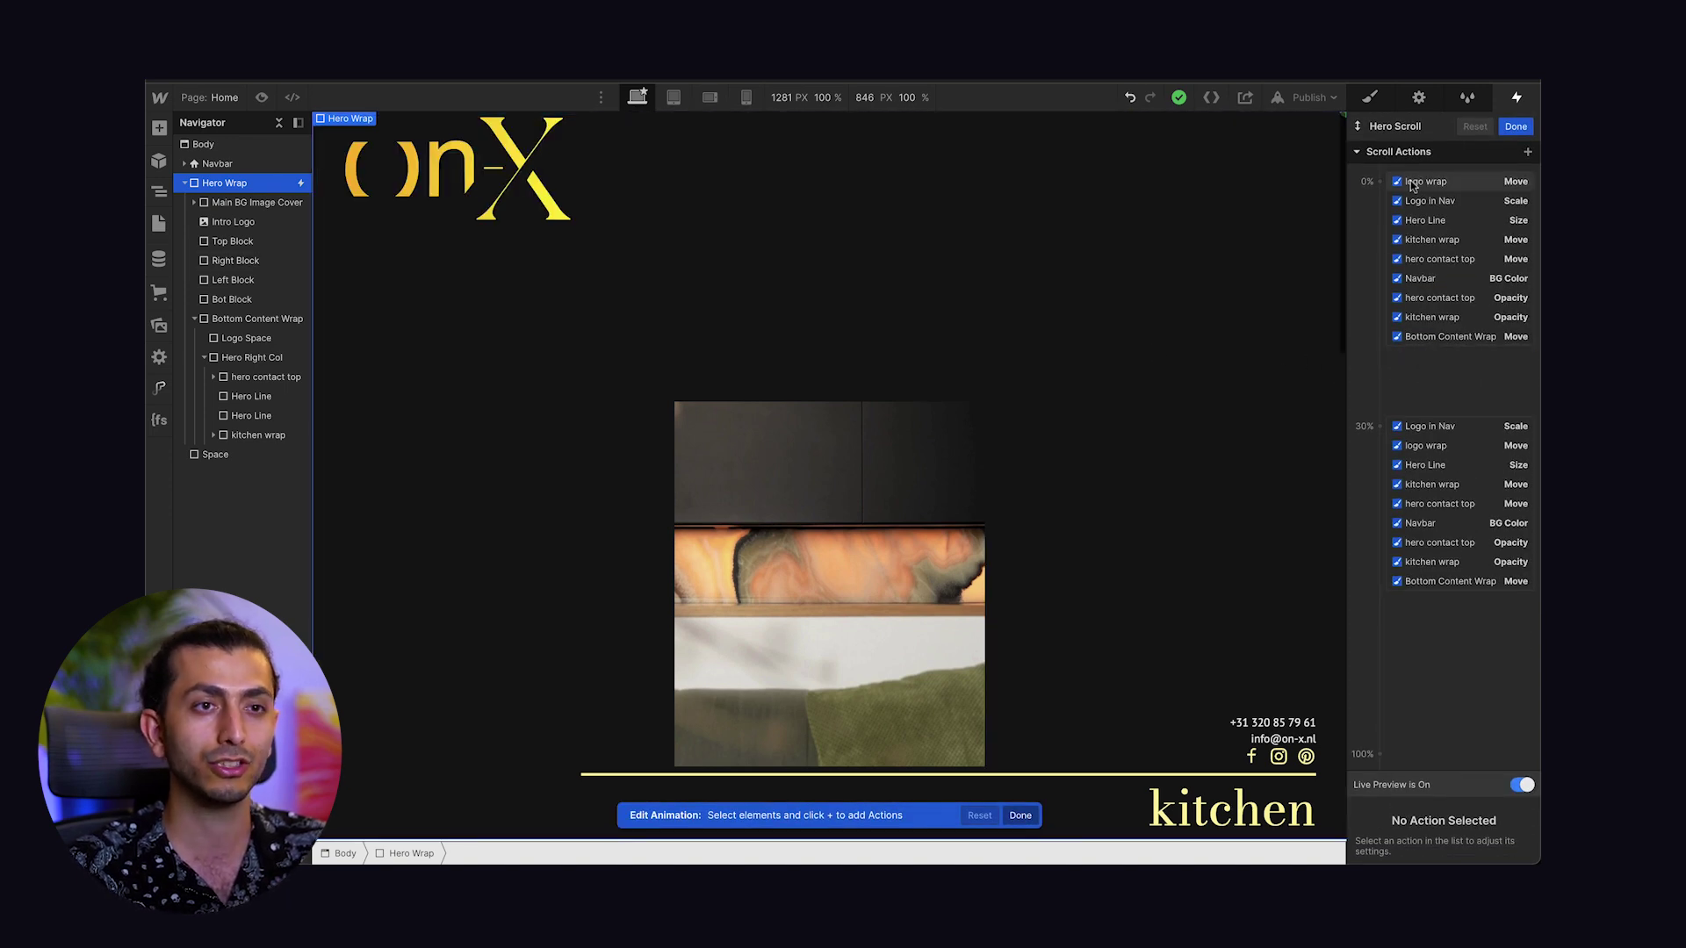
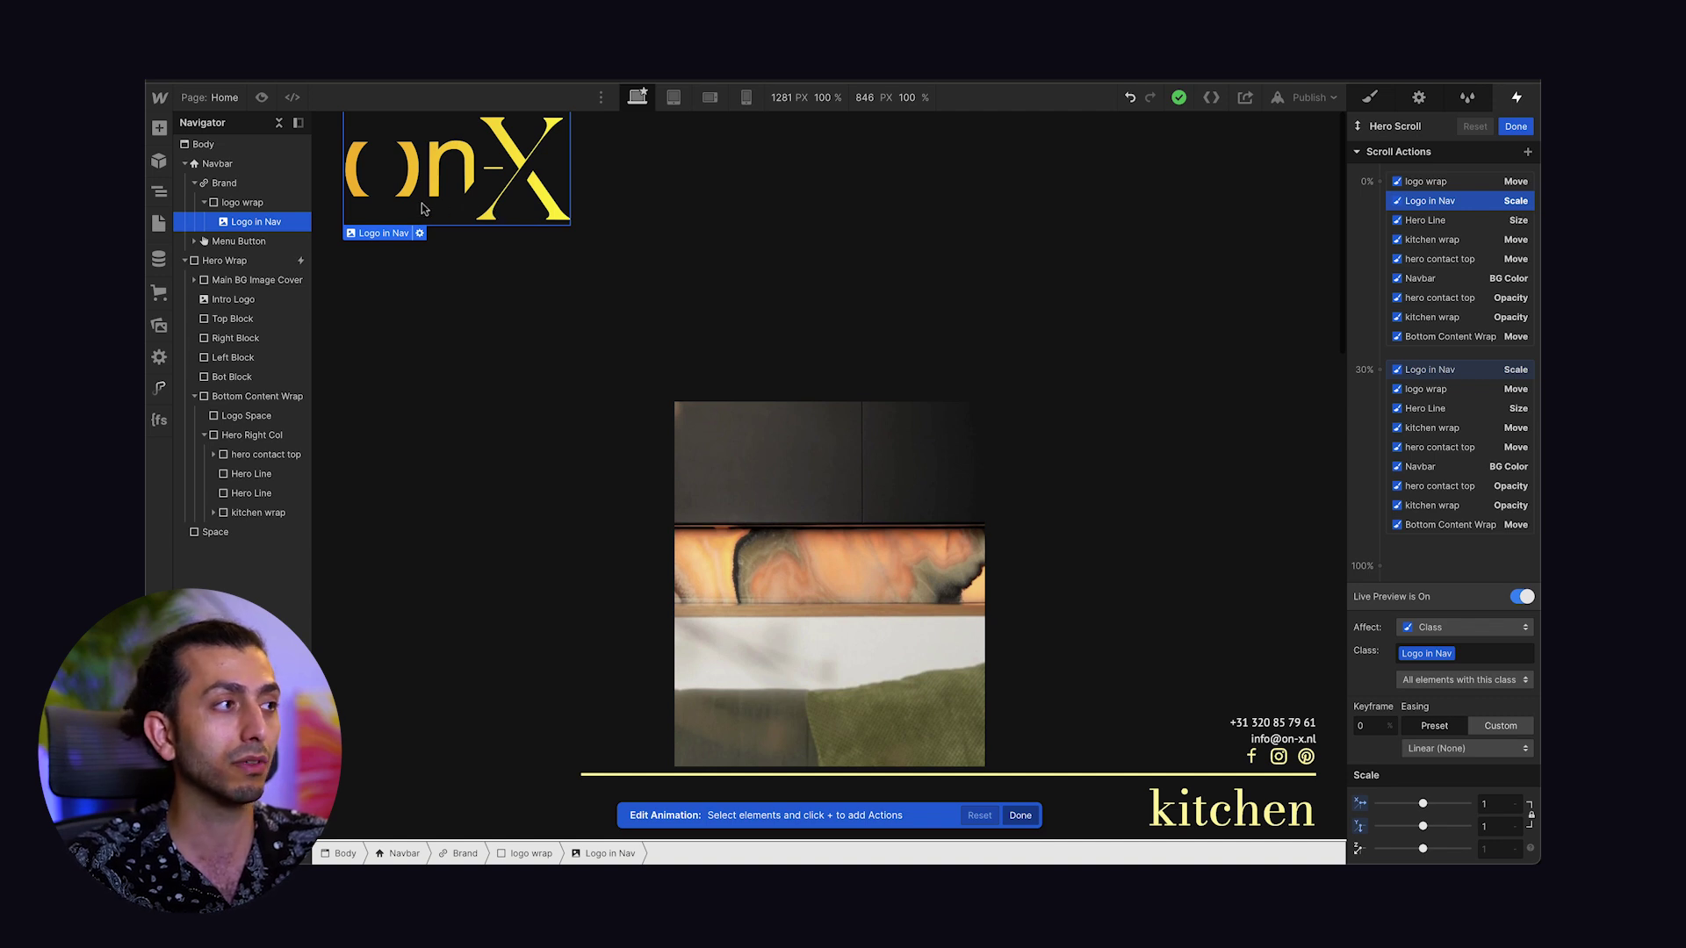
Compare the logo wrap's move action with the Logo in Nav's scale action at 0% in Hero Scroll.
{"action": "left_click", "coordinate": [243, 203]}
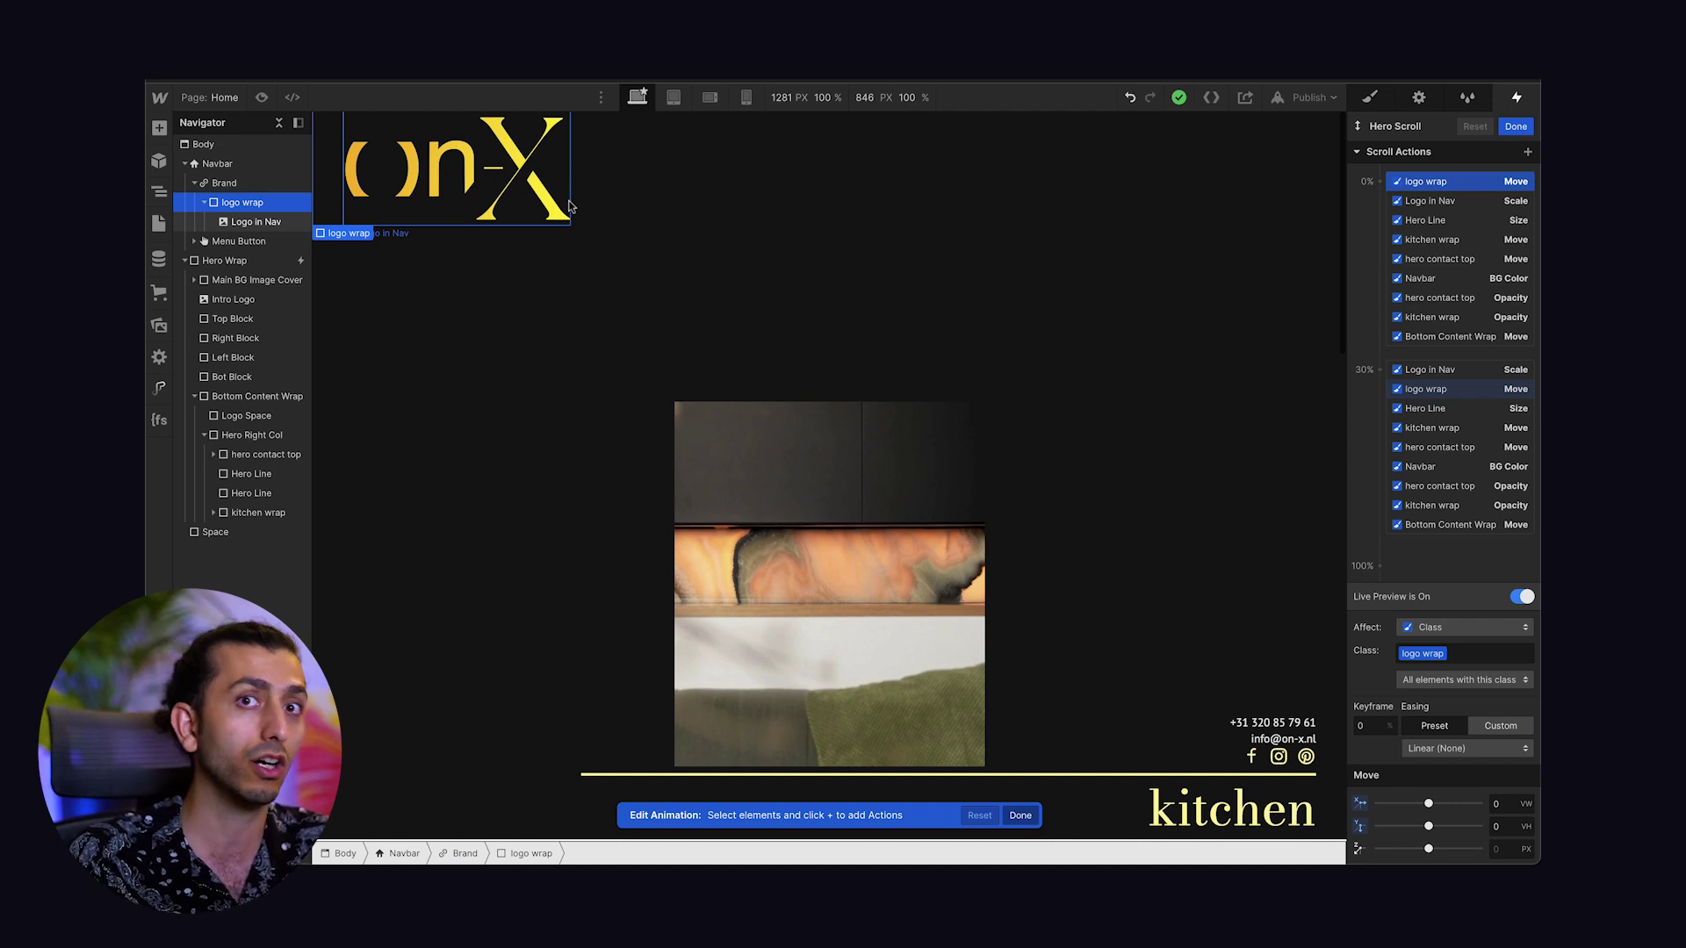
{"action": "left_click", "coordinate": [251, 226]}
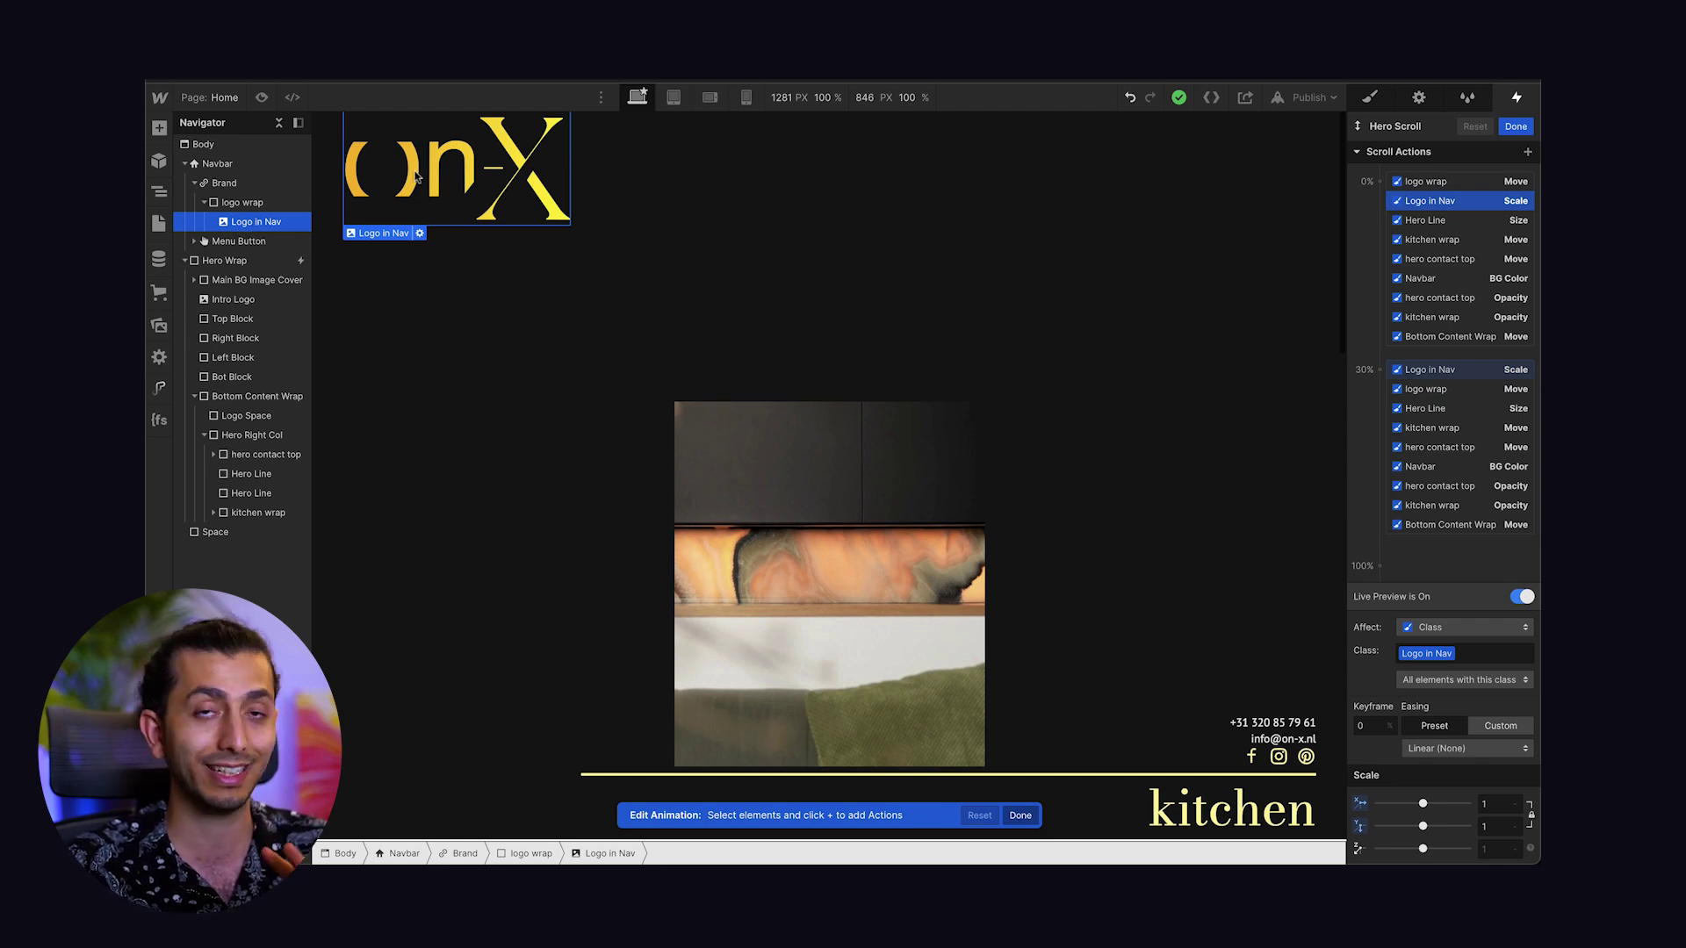
{"action": "left_click", "coordinate": [263, 203]}
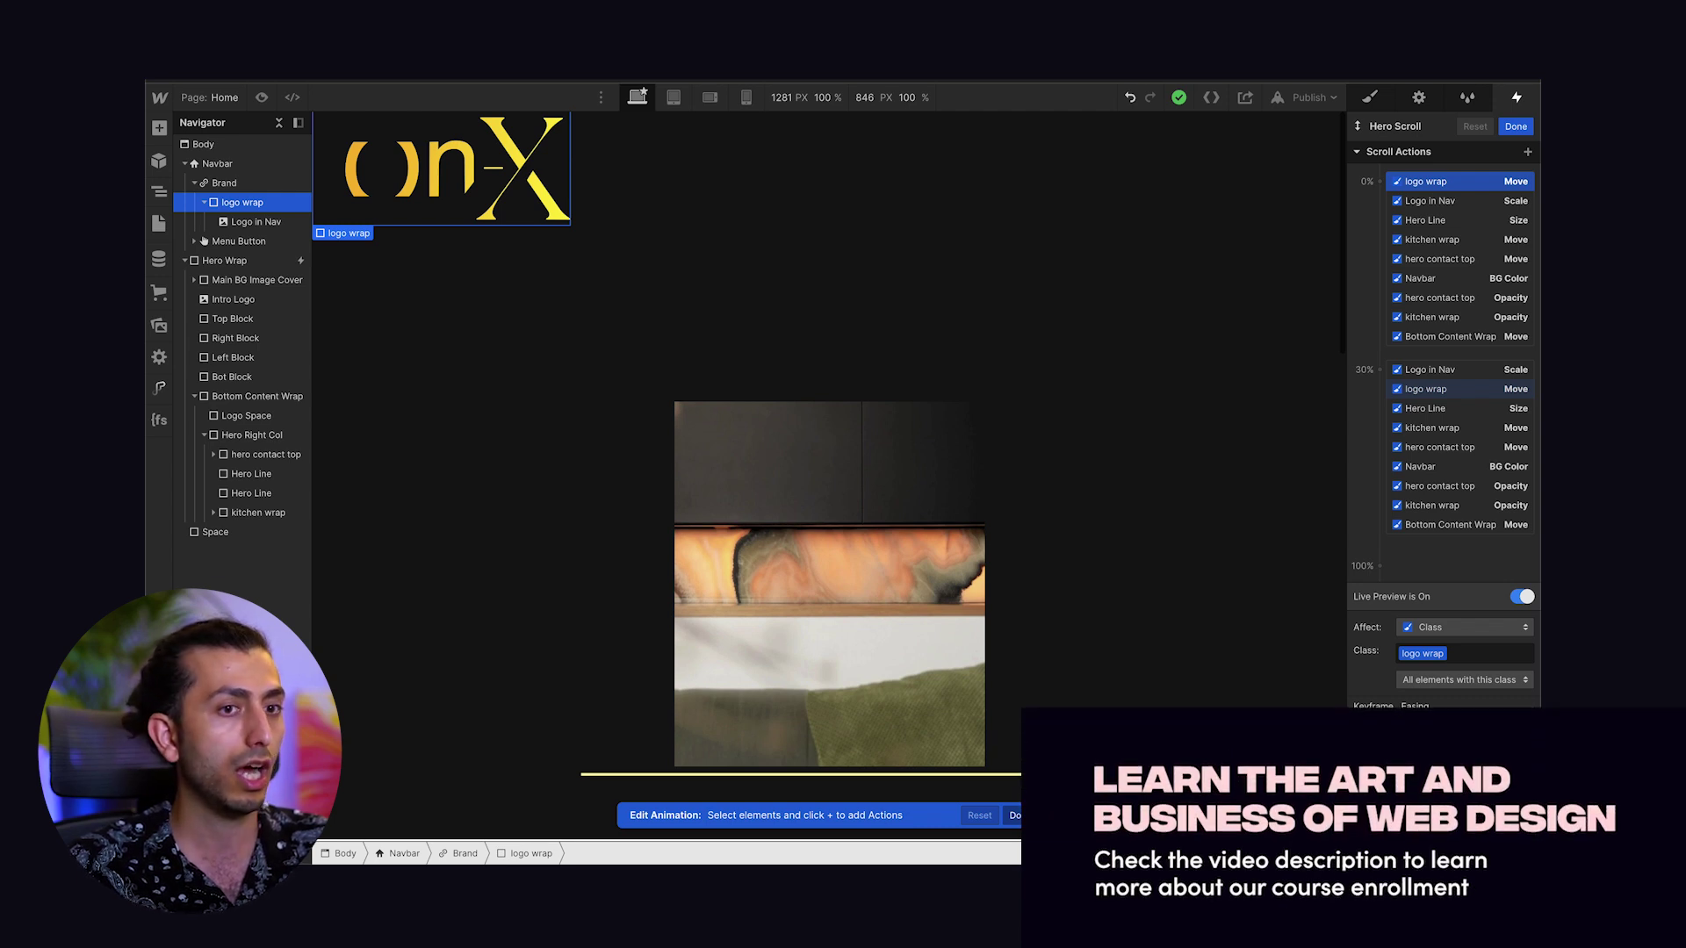
Examine the kitchen wrap's move action at 30% with Live Preview turned on and close the Hero Scroll animation.
{"action": "left_click", "coordinate": [1431, 428]}
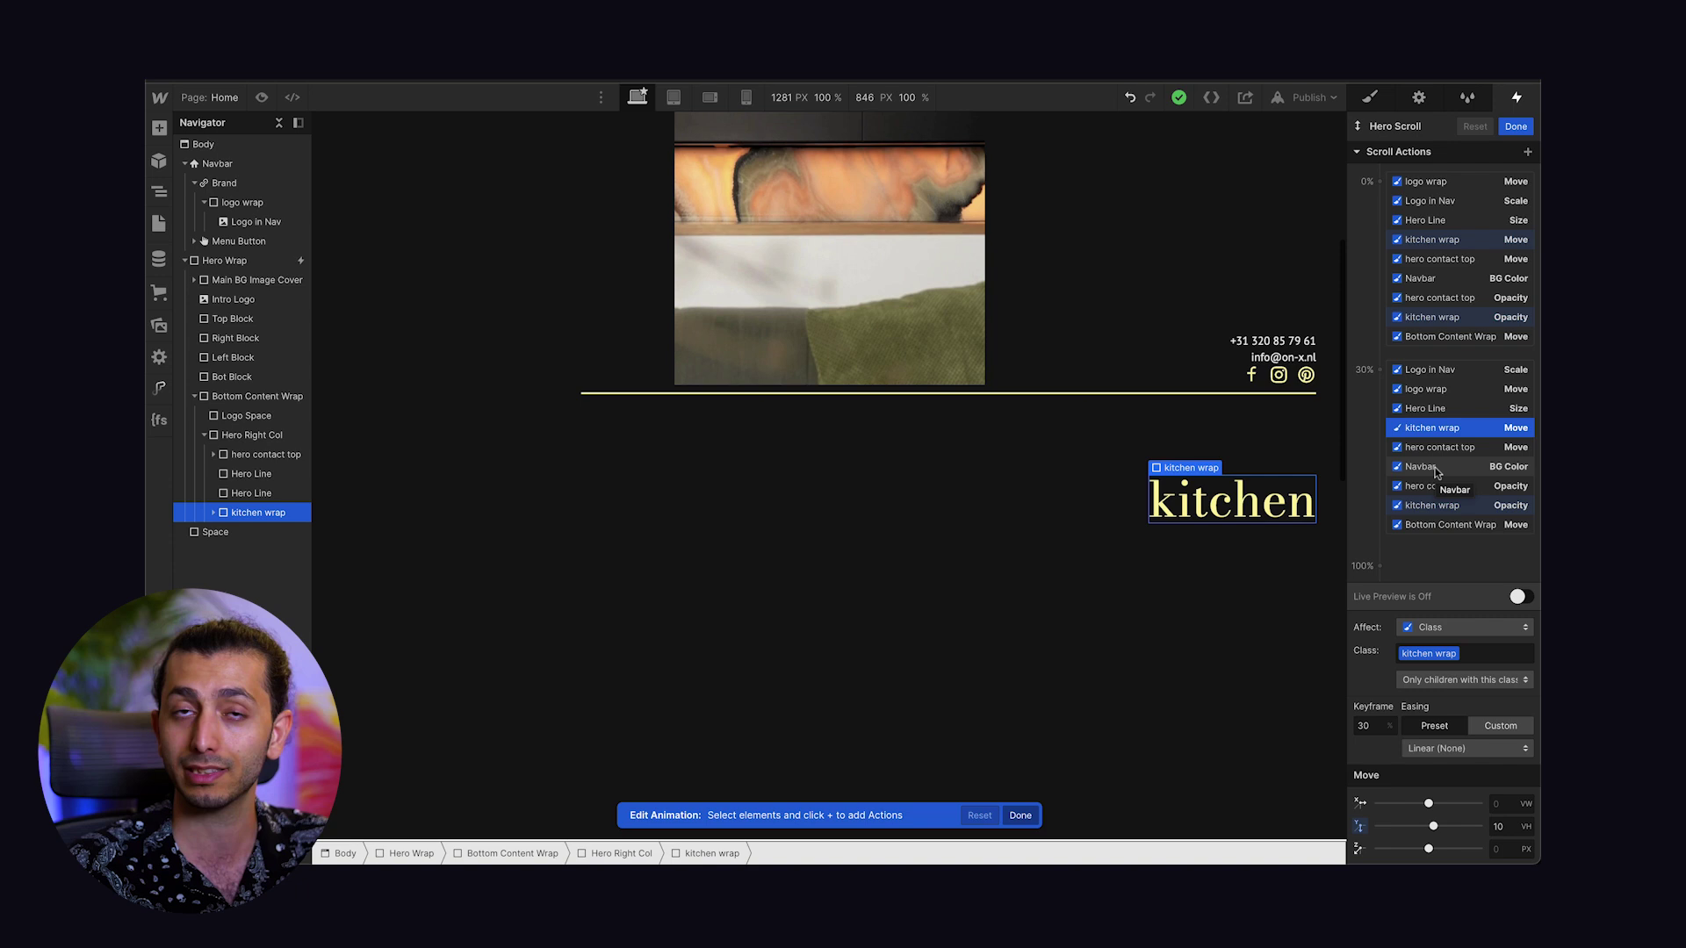
{"action": "left_click", "coordinate": [1518, 598]}
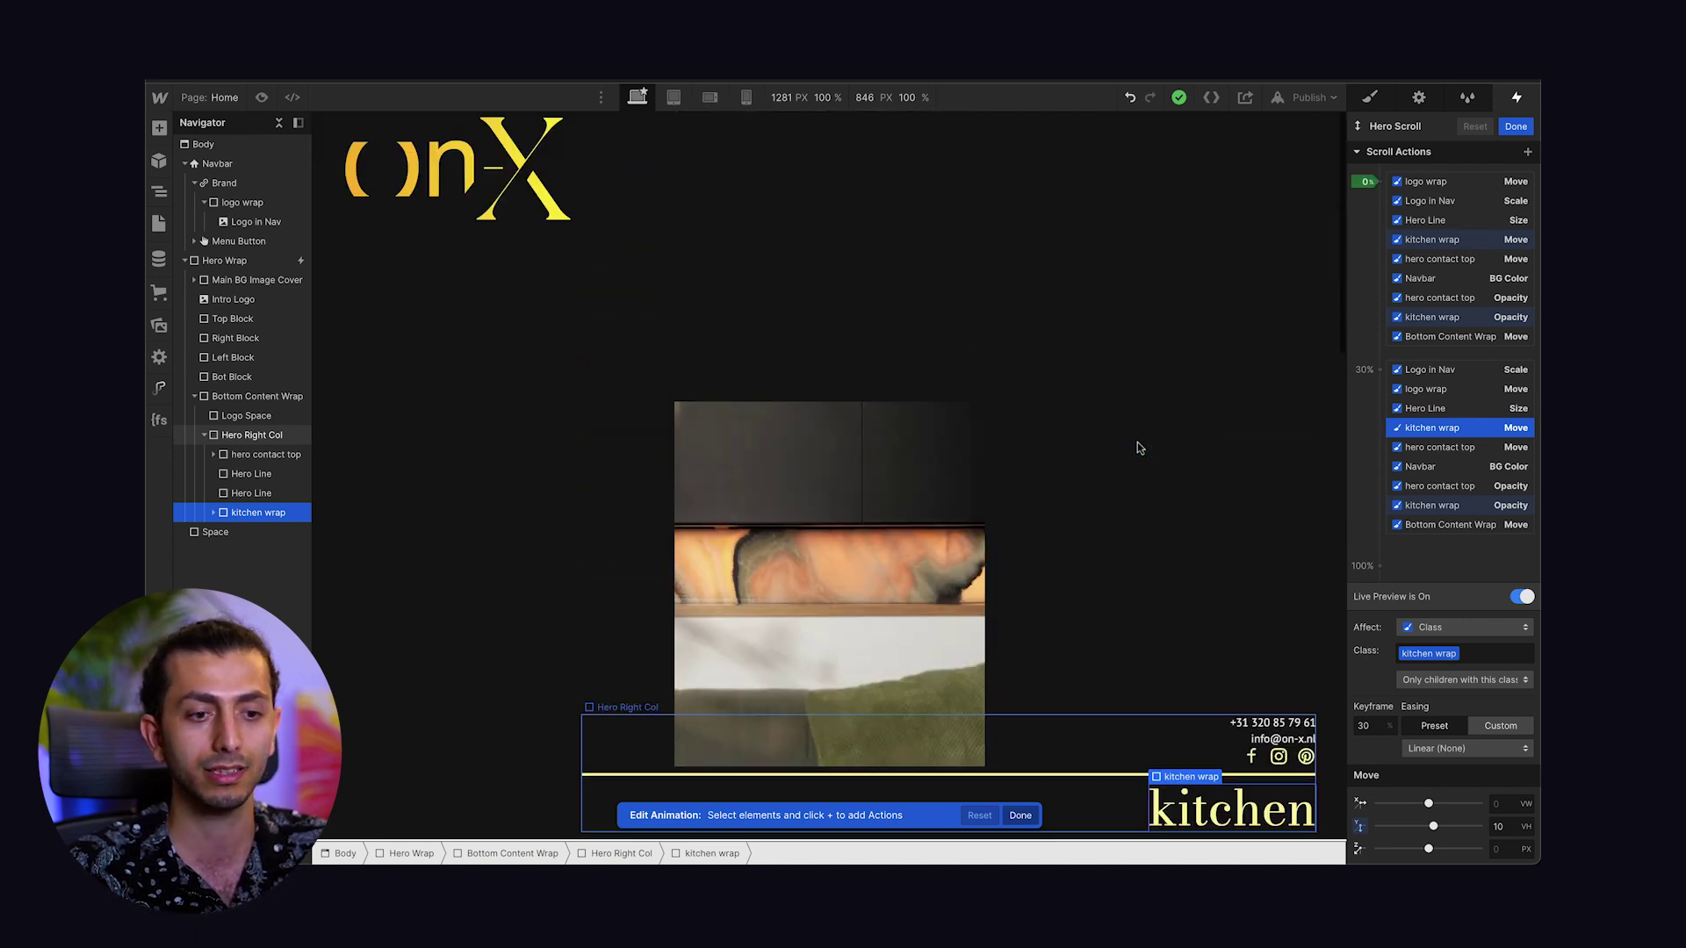
{"action": "left_click", "coordinate": [1515, 126]}
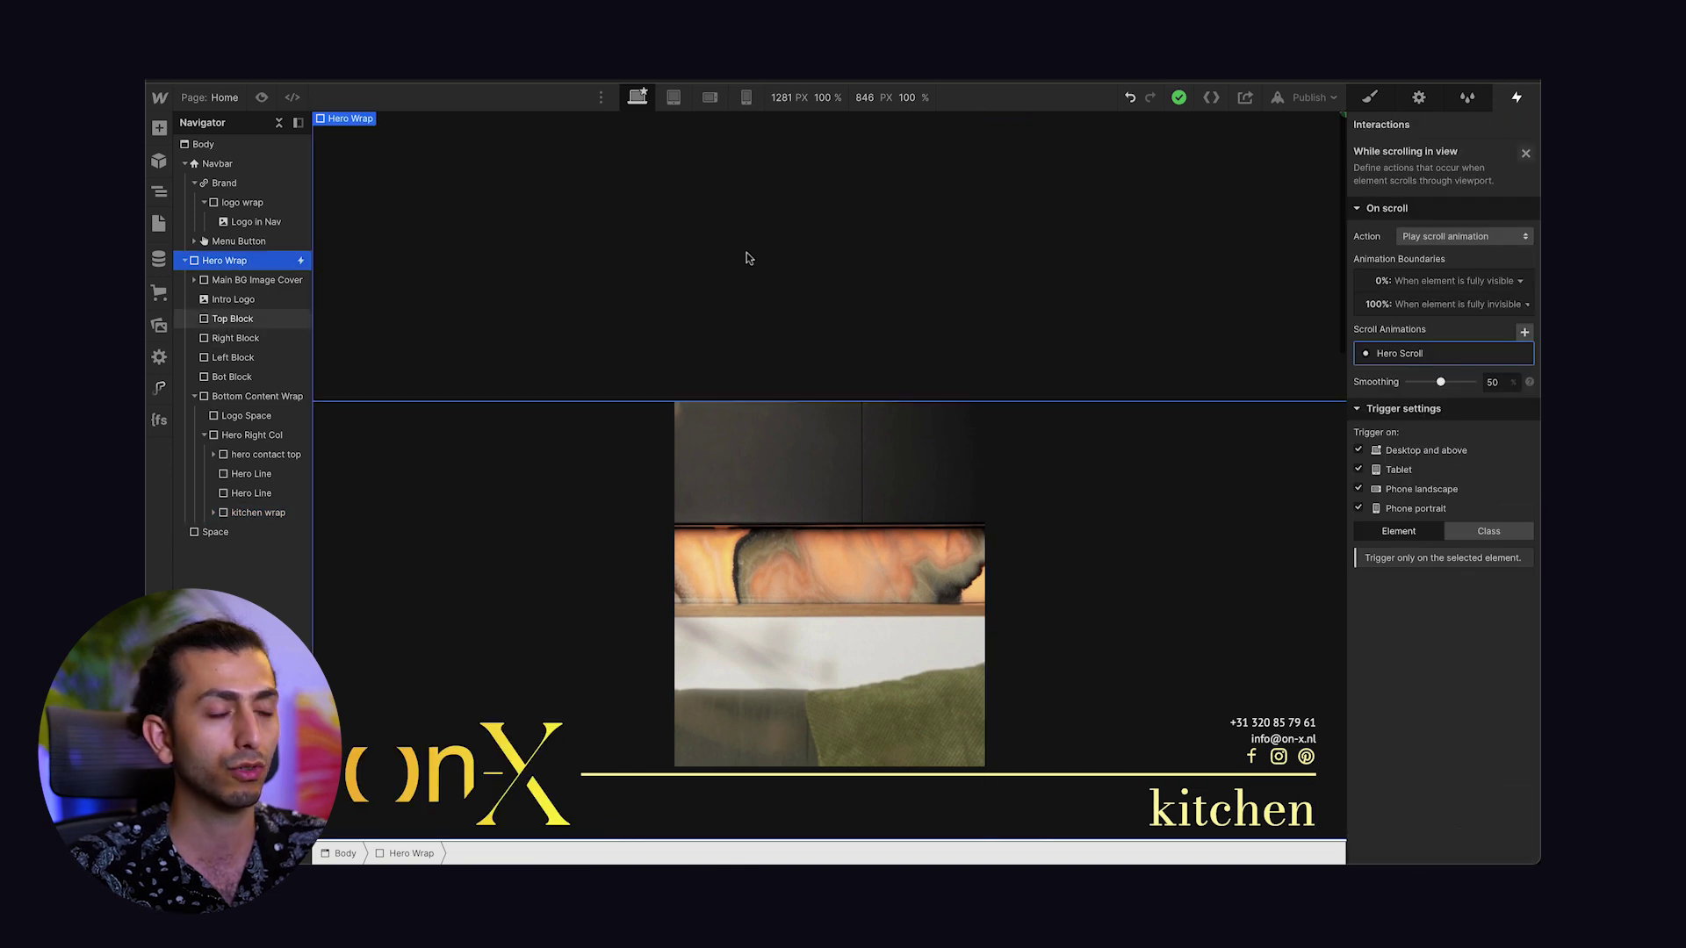